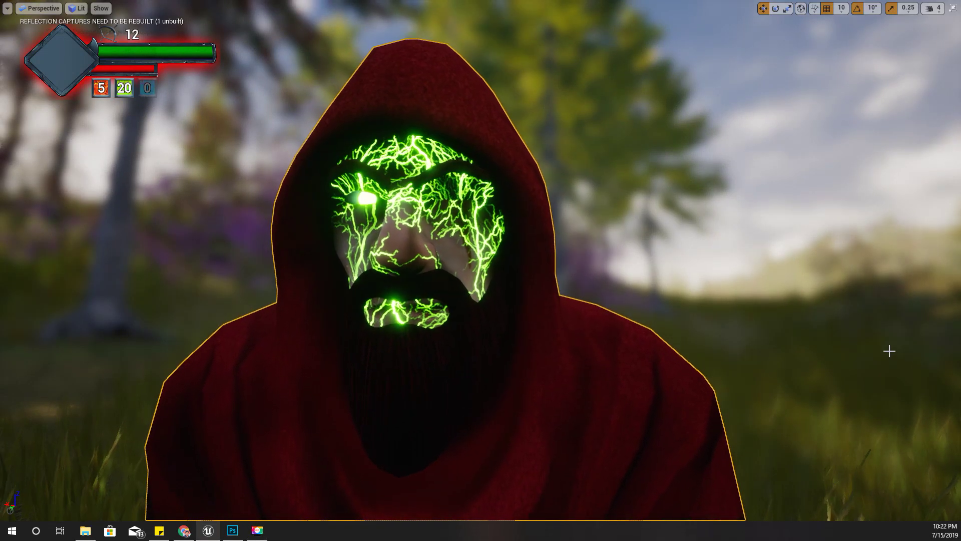
click(807, 305)
key(Escape)
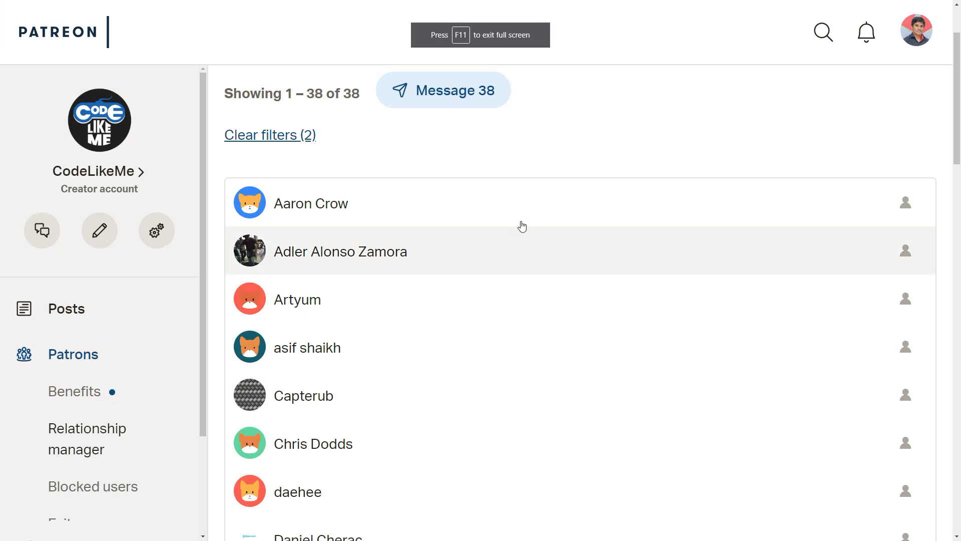
scroll(550, 229, down, 3)
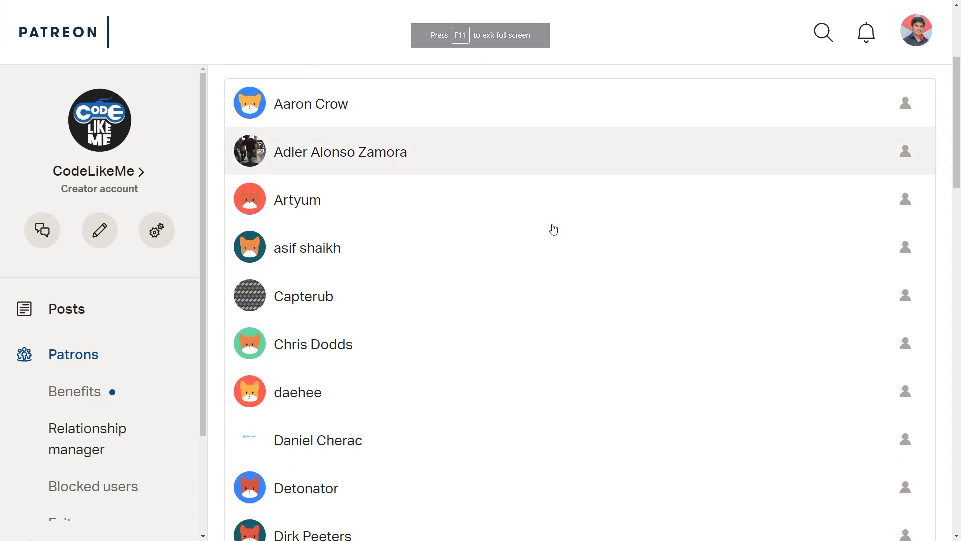
scroll(550, 228, down, 8)
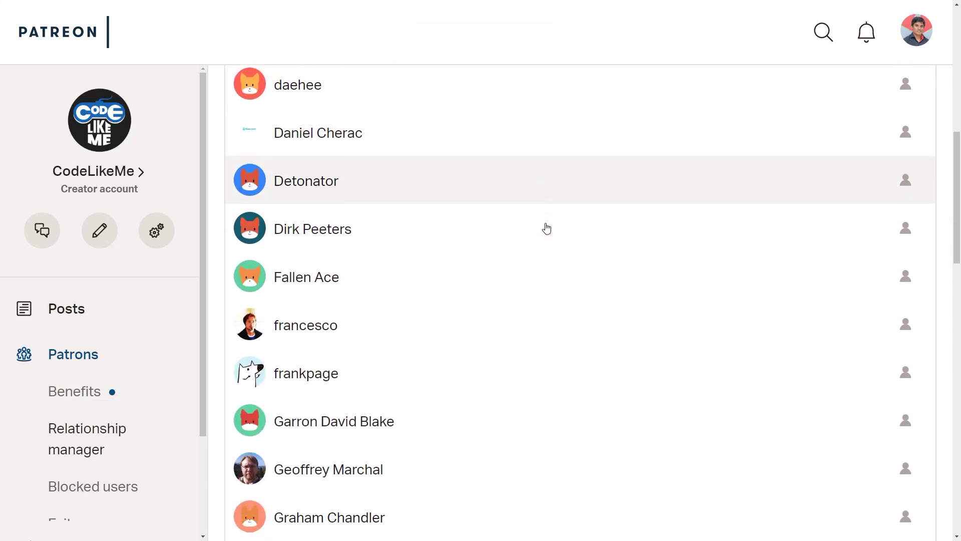
scroll(546, 230, down, 9)
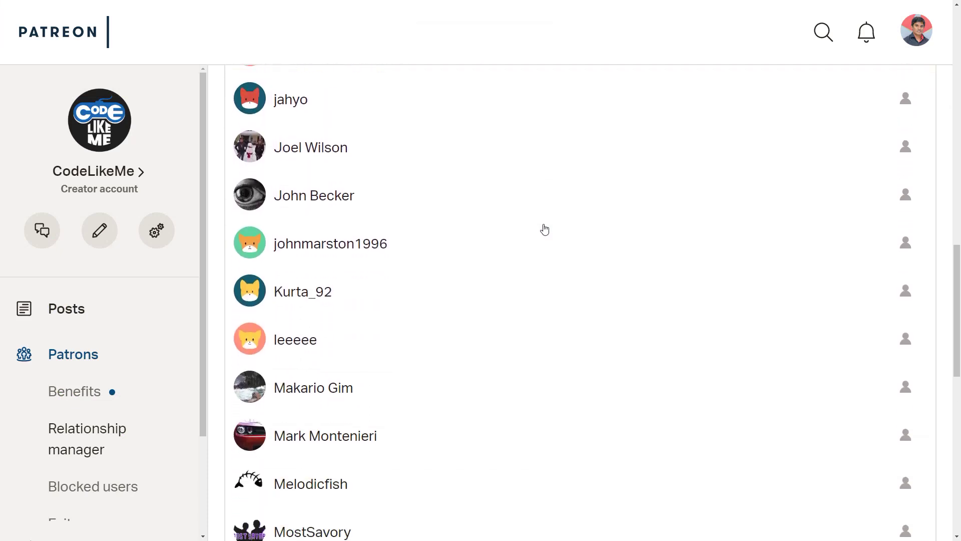
scroll(544, 229, down, 10)
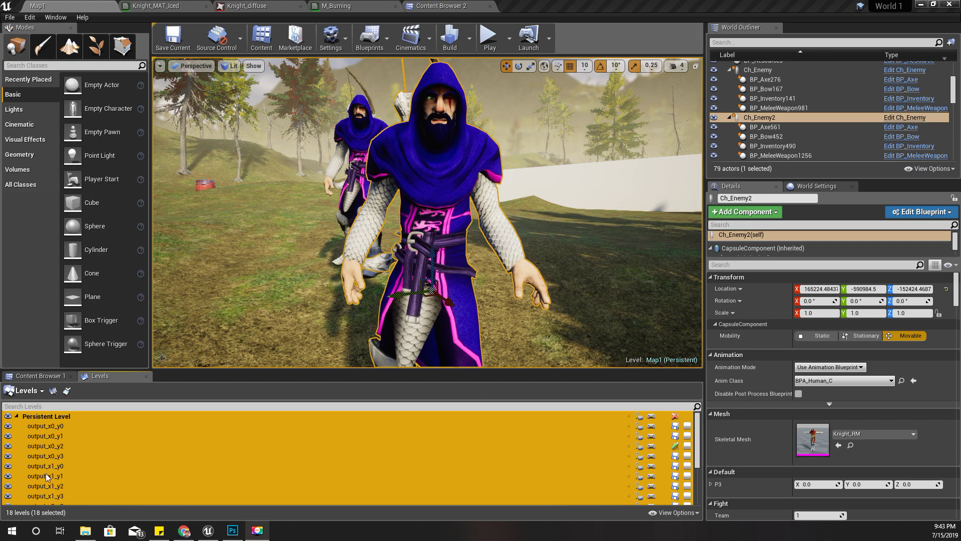
Open the Knight_RM skeletal mesh of Ch_Enemy2, examine its default Knight_MAT material, and return to Map1
double_click(814, 440)
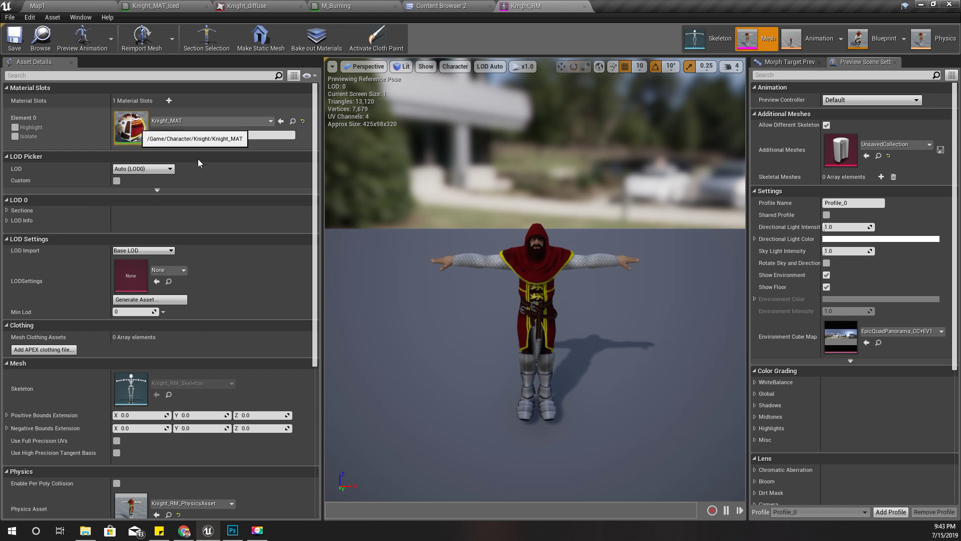
scroll(525, 280, up, 3)
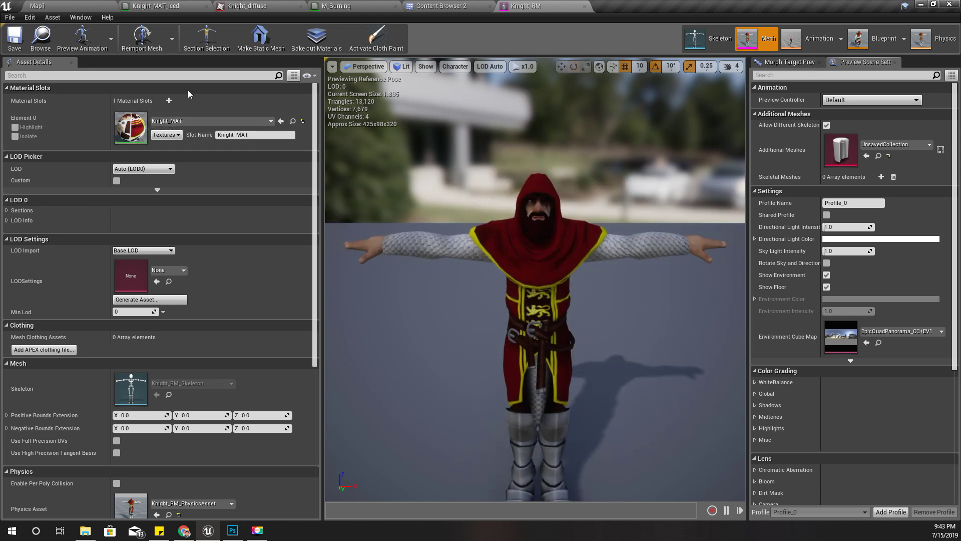
click(51, 5)
scroll(888, 397, down, 5)
scroll(884, 396, up, 5)
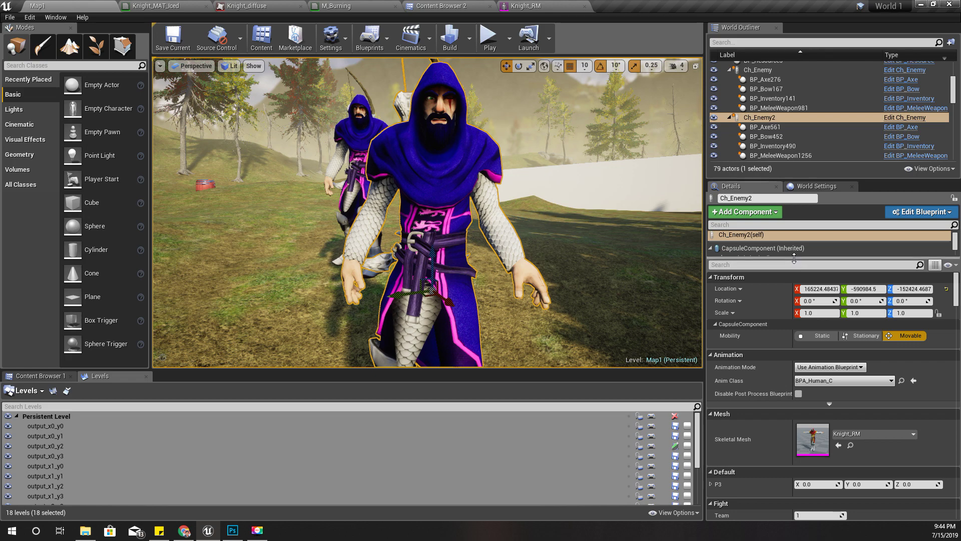
Select the inherited Mesh component of Ch_Enemy2, open its MI_Enemy material instance, and close the Knight_RM editor
drag(796, 258, 797, 301)
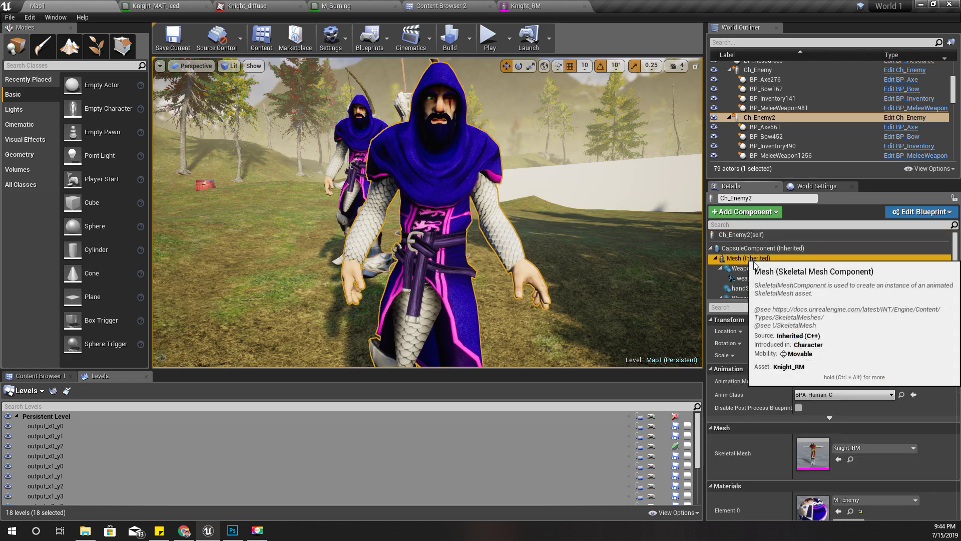
click(748, 259)
scroll(820, 481, down, 4)
double_click(813, 447)
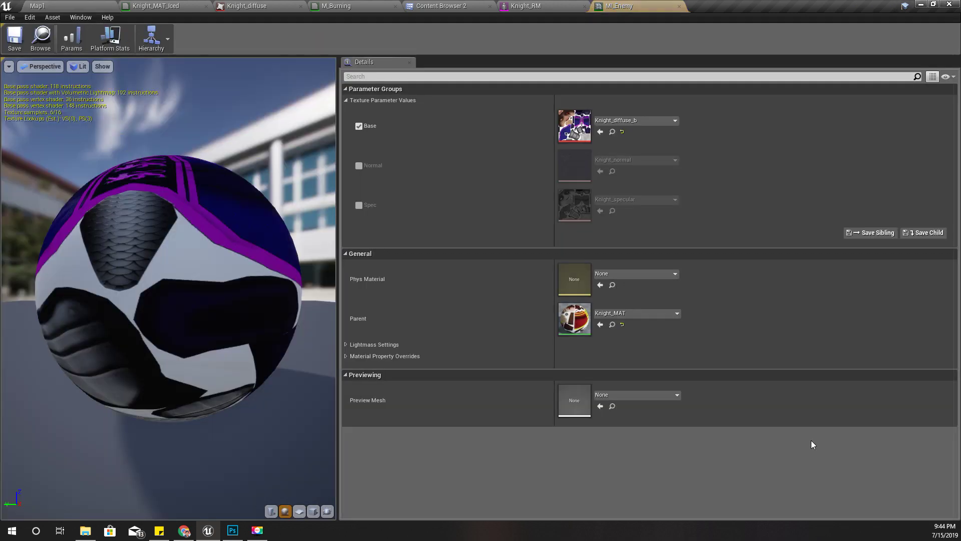
click(587, 6)
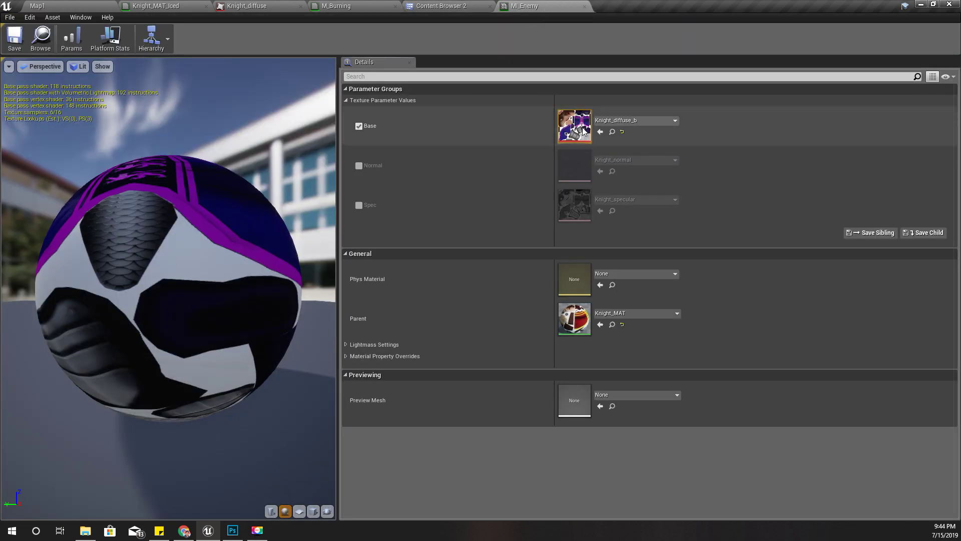
Locate MI_Enemy's Base texture, Knight_diffuse_b, in the Content Browser and view it in the texture editor
click(612, 133)
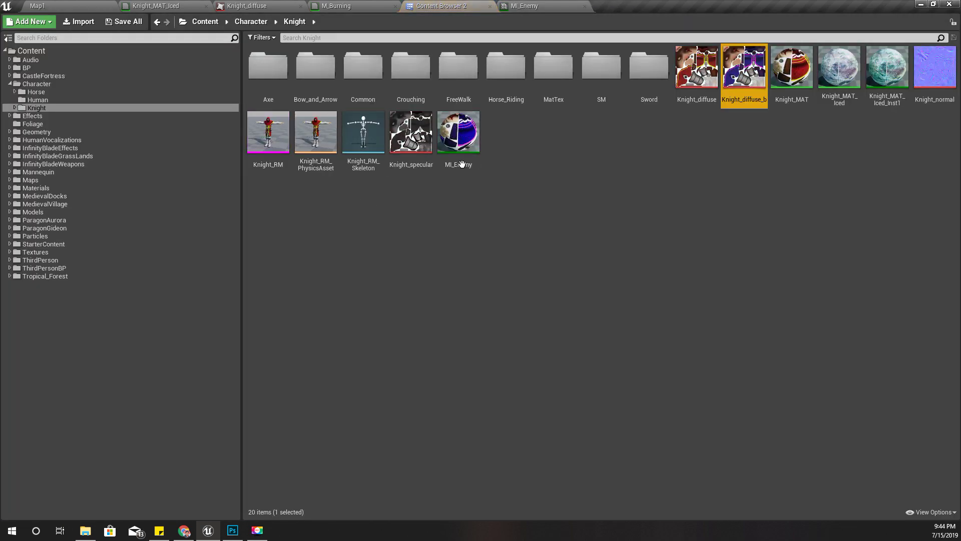
double_click(745, 69)
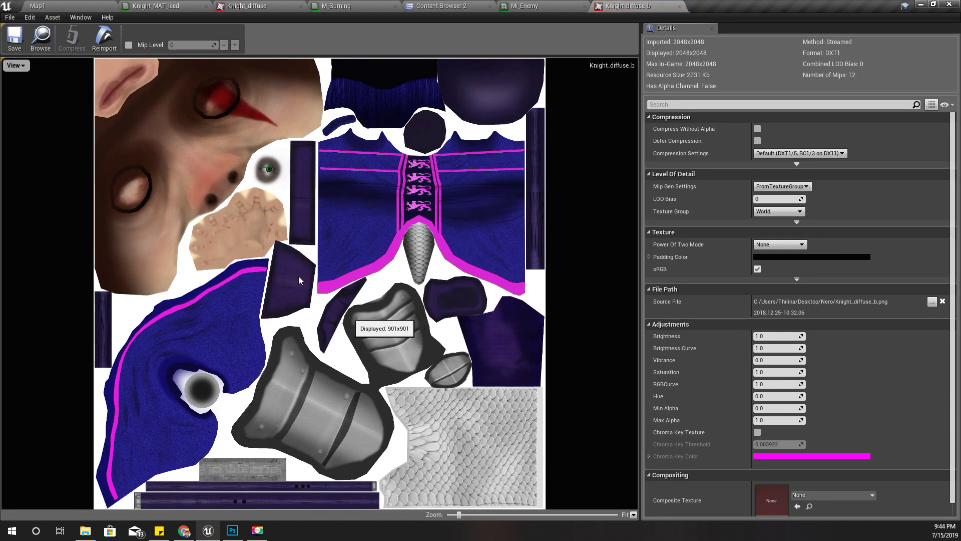
click(47, 45)
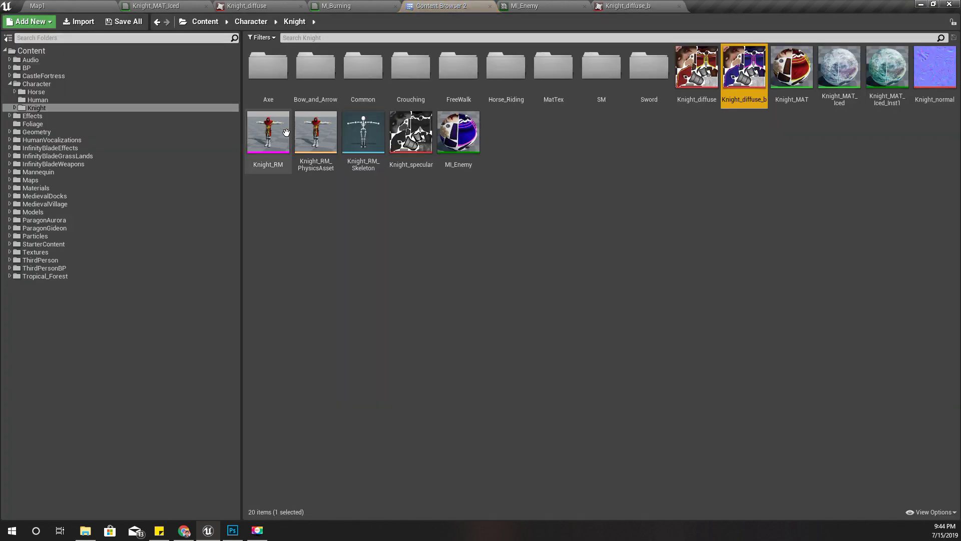
Export the Knight_diffuse_b texture to the Desktop as a Targa (TGA) file
right_click(732, 59)
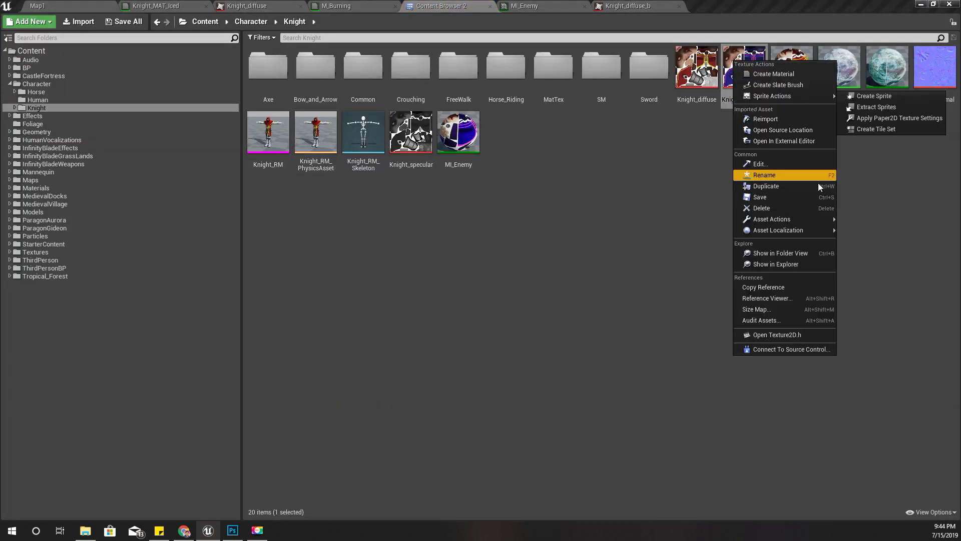
mouse_move(798, 220)
click(855, 261)
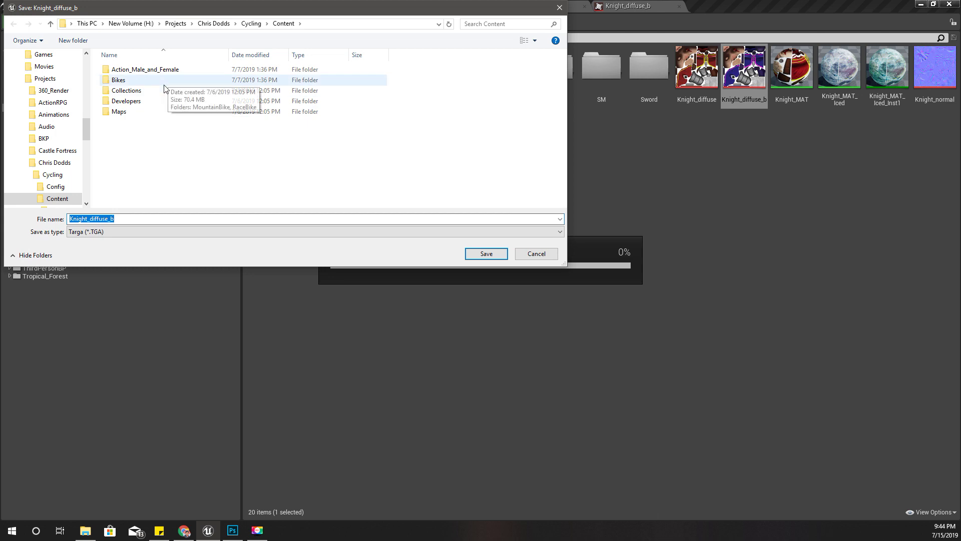
drag(87, 125, 84, 43)
click(40, 71)
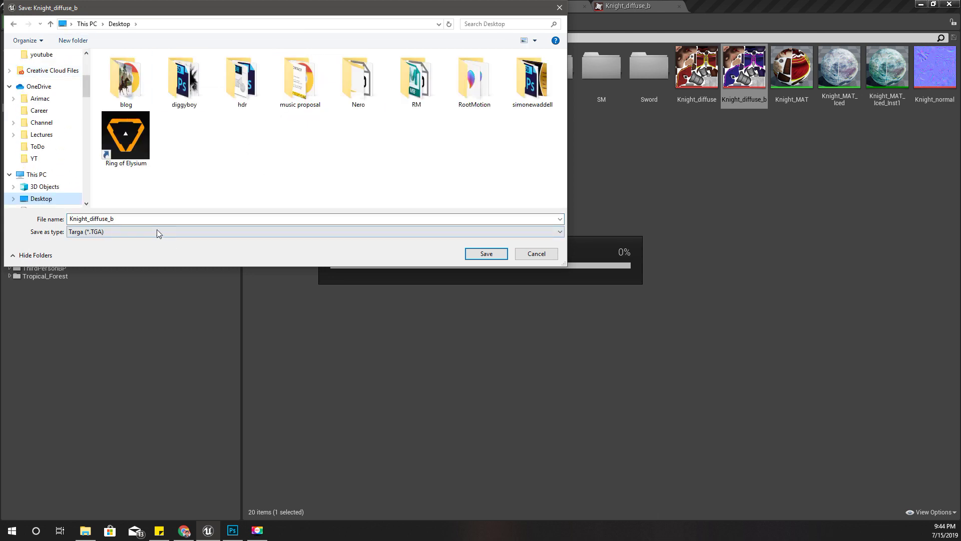
click(485, 255)
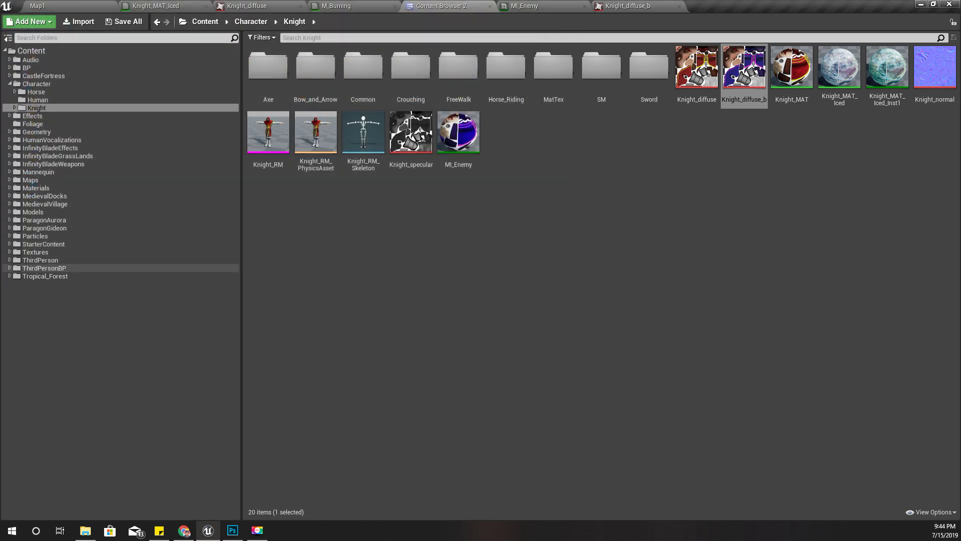
Switch to Photoshop and start opening a file
click(233, 531)
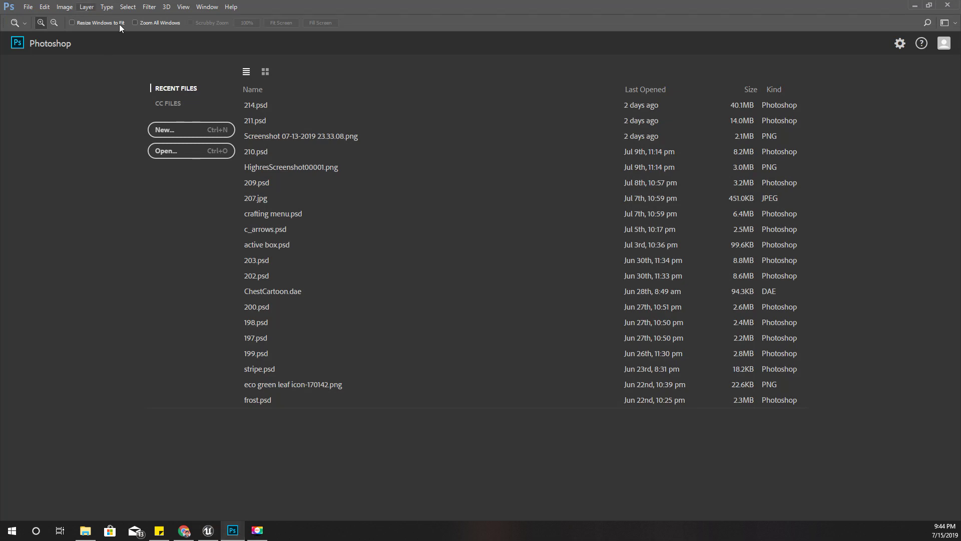
click(26, 7)
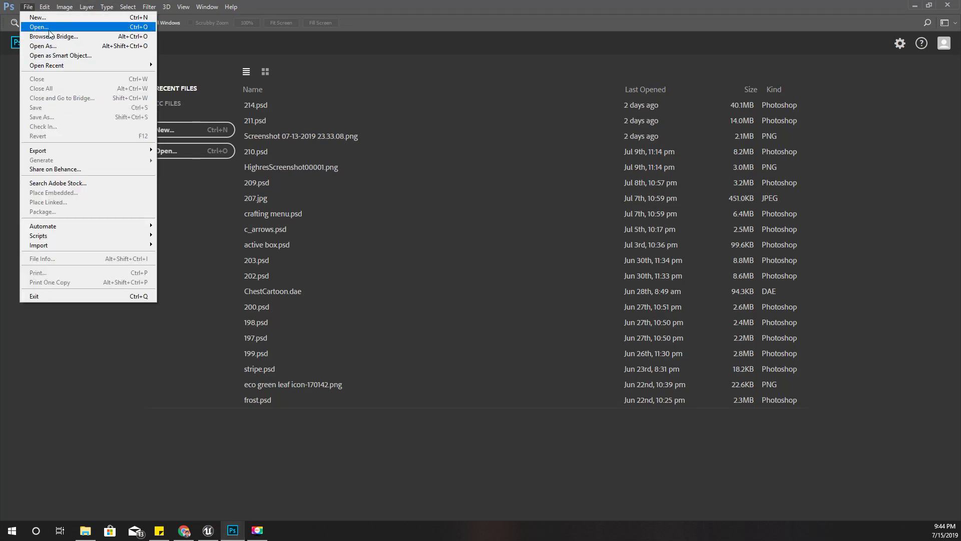
key(Escape)
key(ctrl+o)
Try to open Knight_diffuse_b from the recent files in Quick access
scroll(259, 97, up, 4)
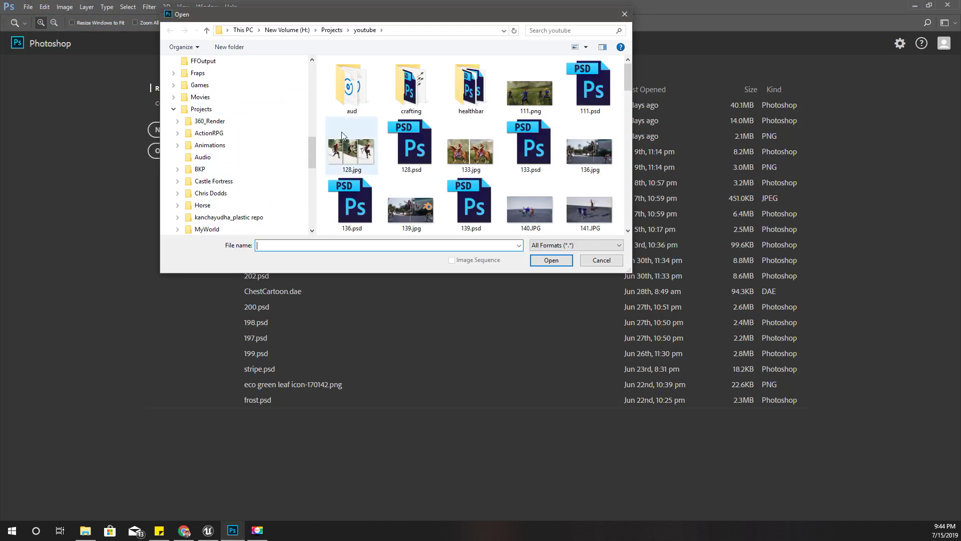
scroll(310, 148, up, 10)
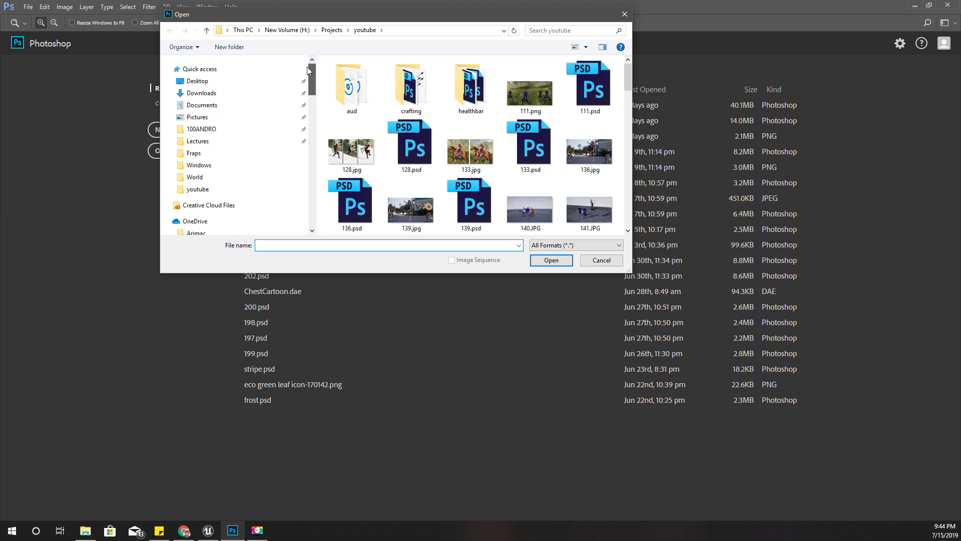
click(235, 70)
scroll(394, 183, down, 3)
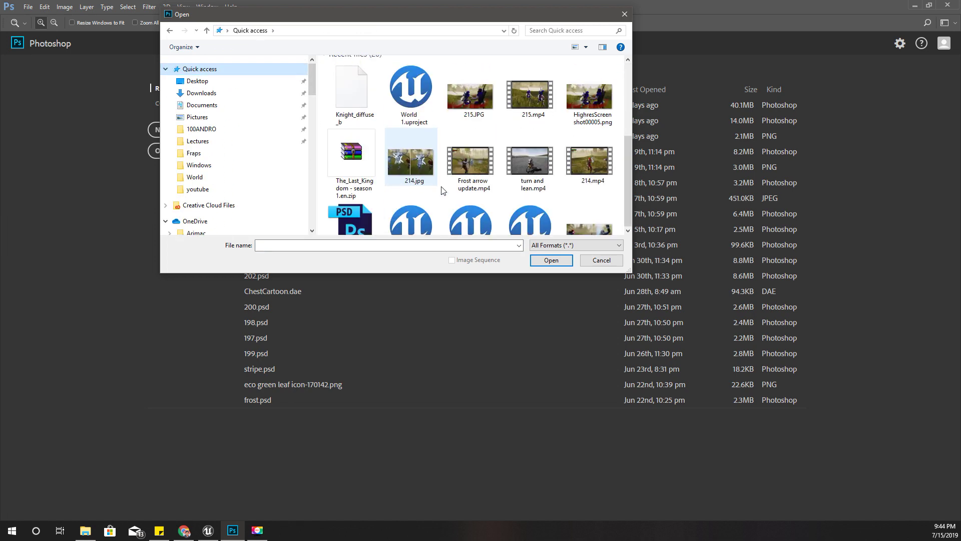
double_click(352, 100)
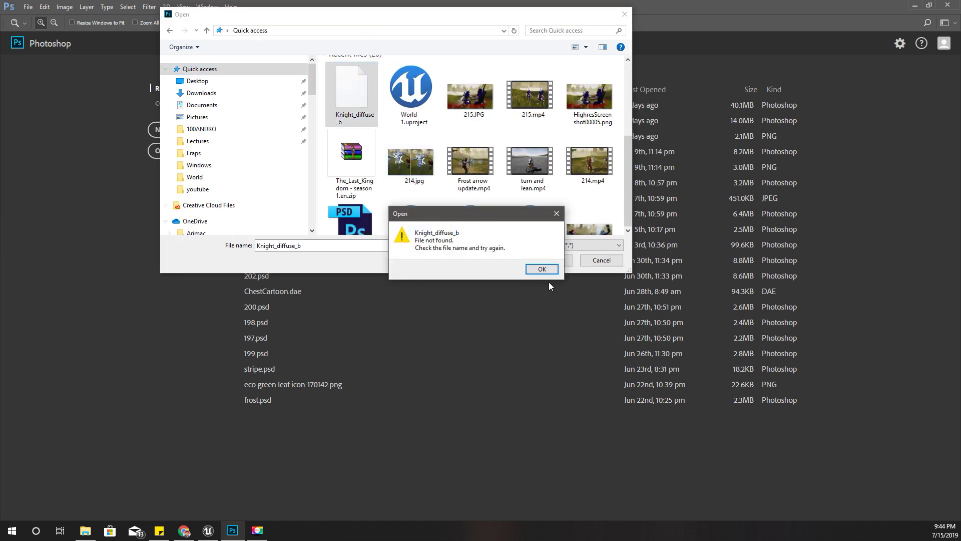
click(538, 269)
Open Knight_diffuse_b.TGA from the Desktop folder
click(197, 80)
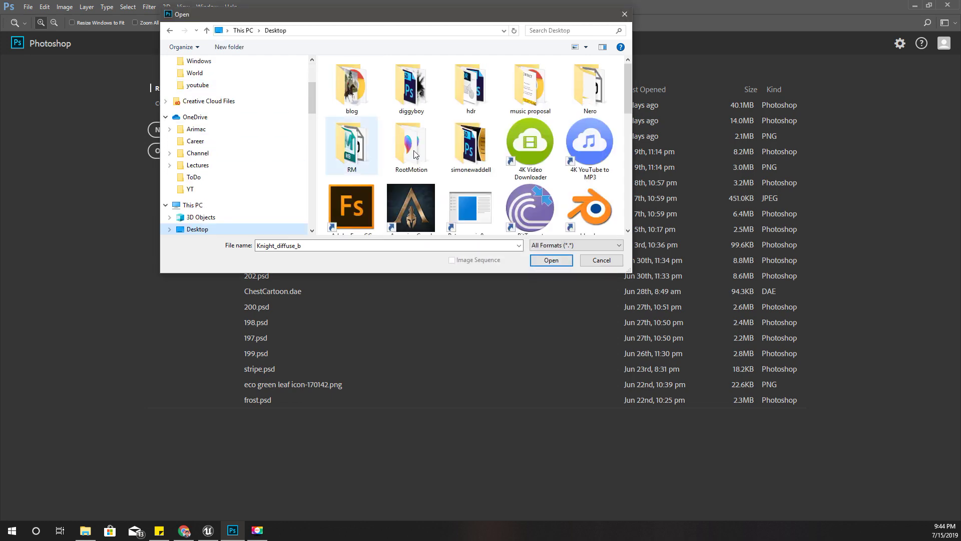
scroll(441, 143, down, 5)
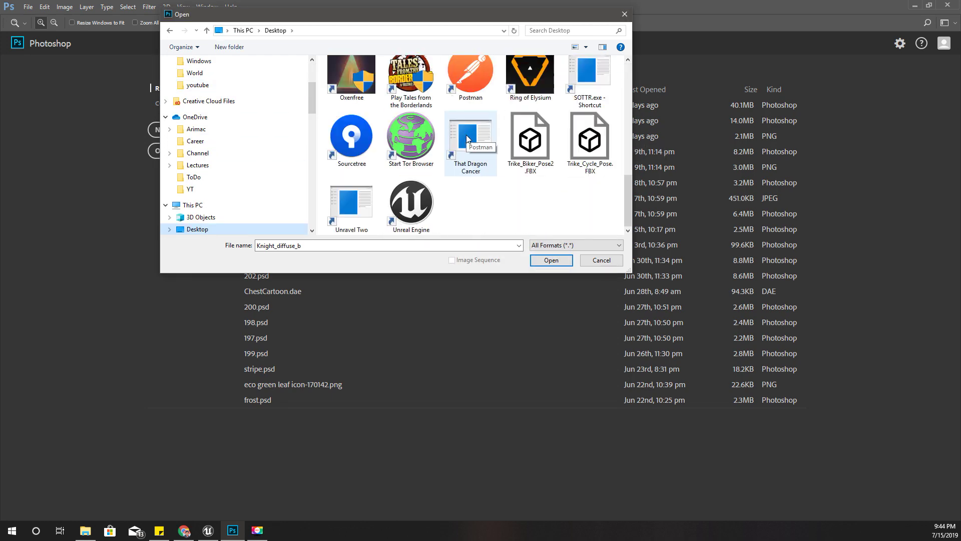
click(470, 141)
key(k)
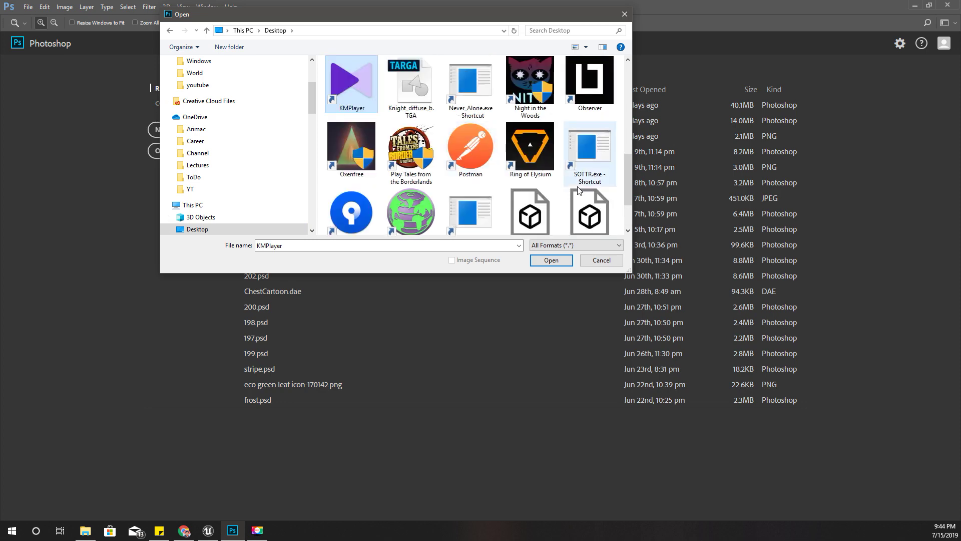
key(n)
double_click(386, 79)
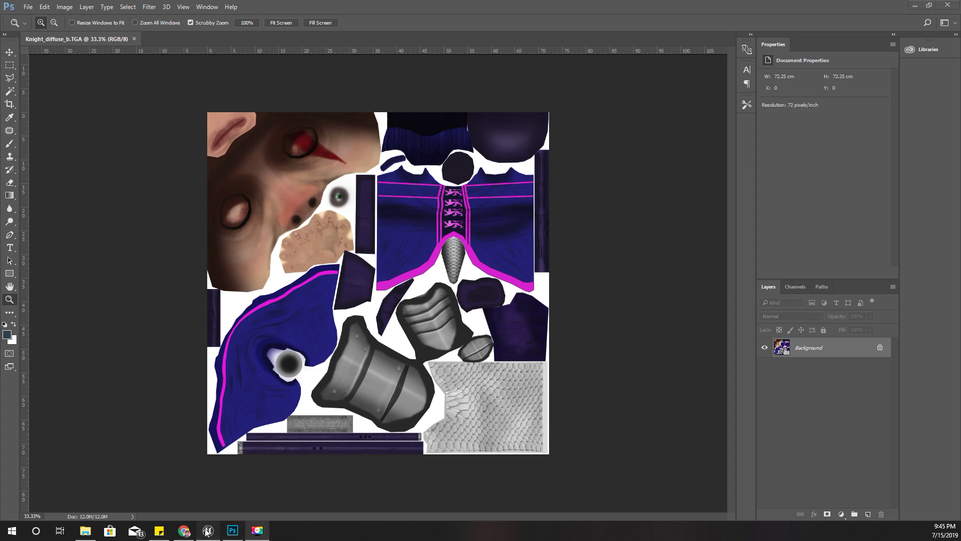
Switch to Unreal Engine and examine the textured face, arms and clothing of the enemy character in Map1 from several angles
click(221, 531)
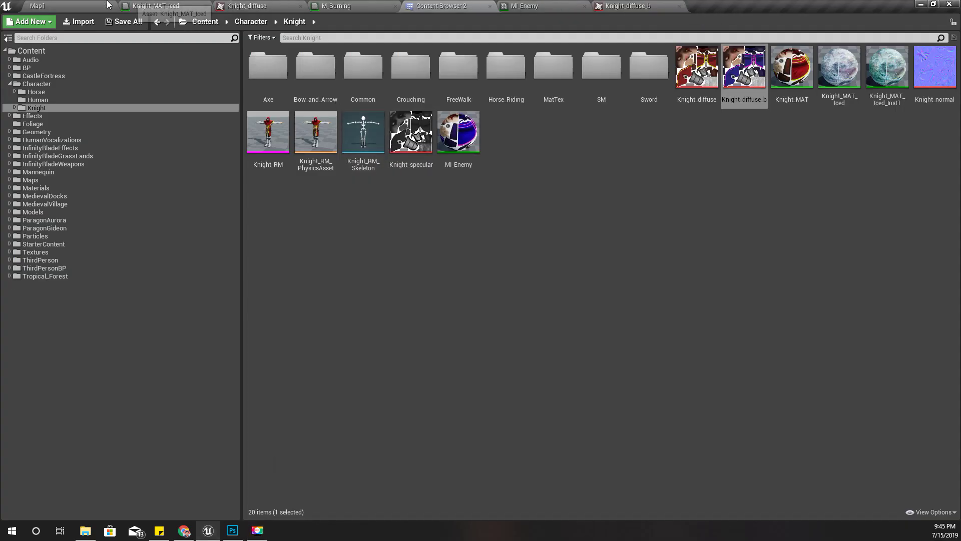
click(60, 6)
key(w)
mouse_move(431, 215)
right_down()
mouse_move(430, 192)
mouse_move(427, 218)
right_up()
key(w)
right_drag(511, 199, 522, 177)
key(s)
key(w)
key(w)
scroll(481, 220, up, 1)
scroll(481, 219, down, 1)
scroll(476, 218, up, 1)
scroll(476, 219, down, 1)
scroll(476, 219, up, 5)
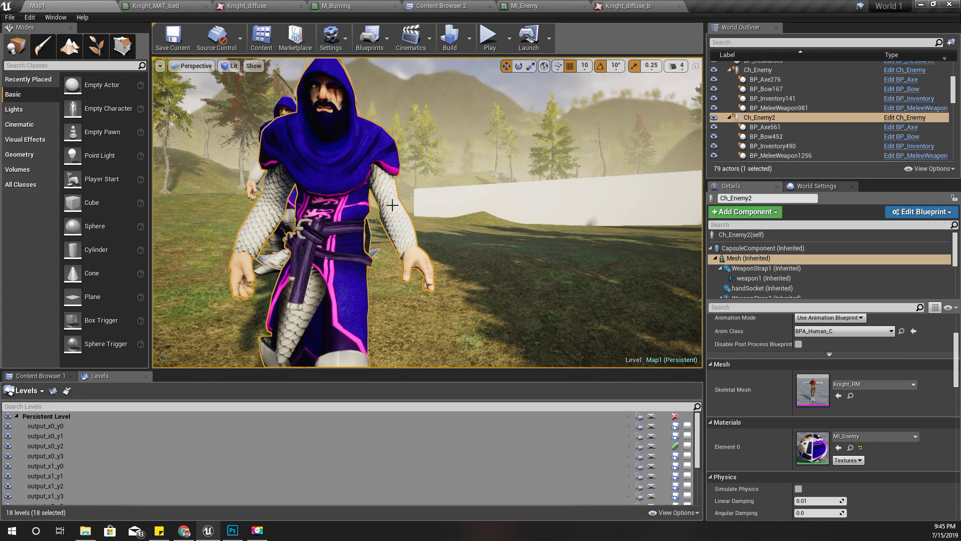
right_drag(476, 219, 457, 220)
scroll(428, 213, down, 6)
scroll(384, 234, up, 5)
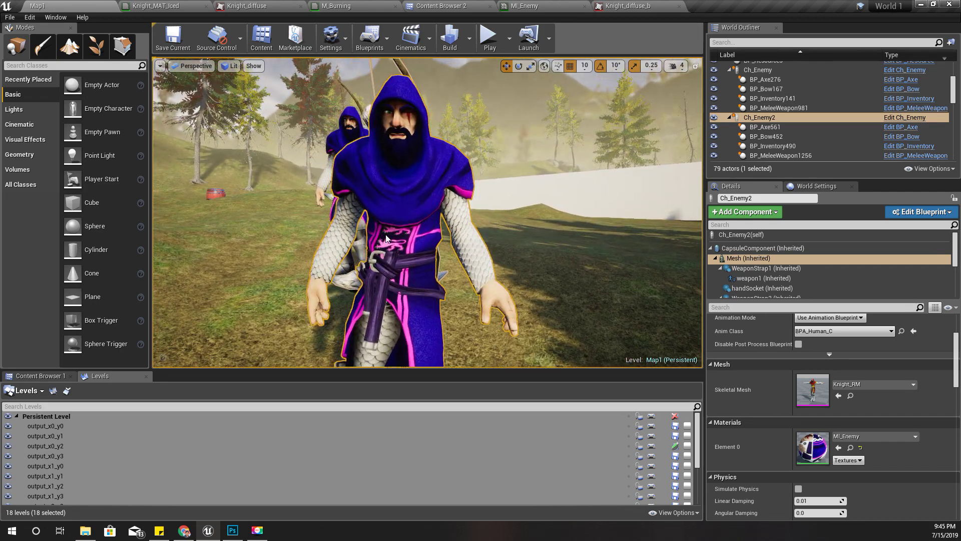
Switch to Photoshop, unlock the texture's Background layer, and add a new empty layer above it
key(ctrl+alt+d)
key(alt+Tab)
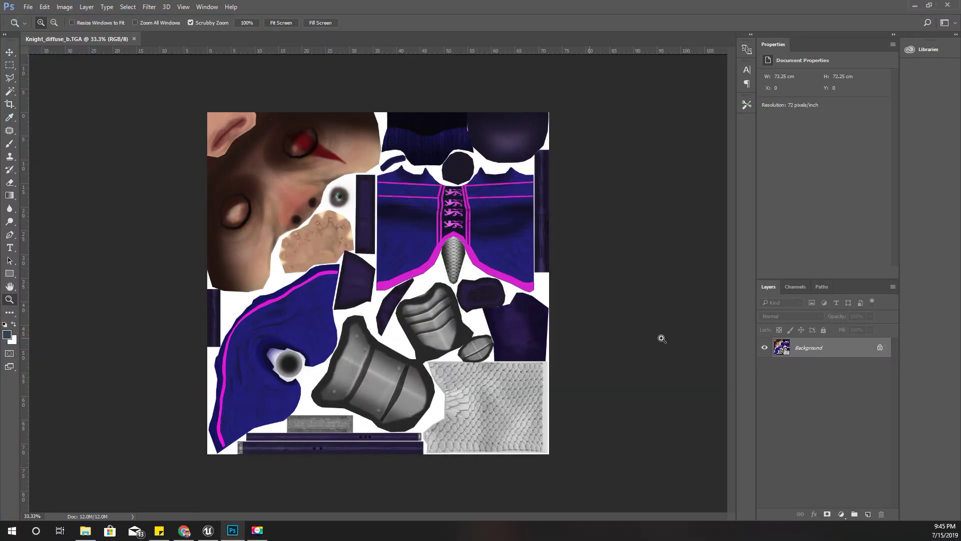
click(882, 348)
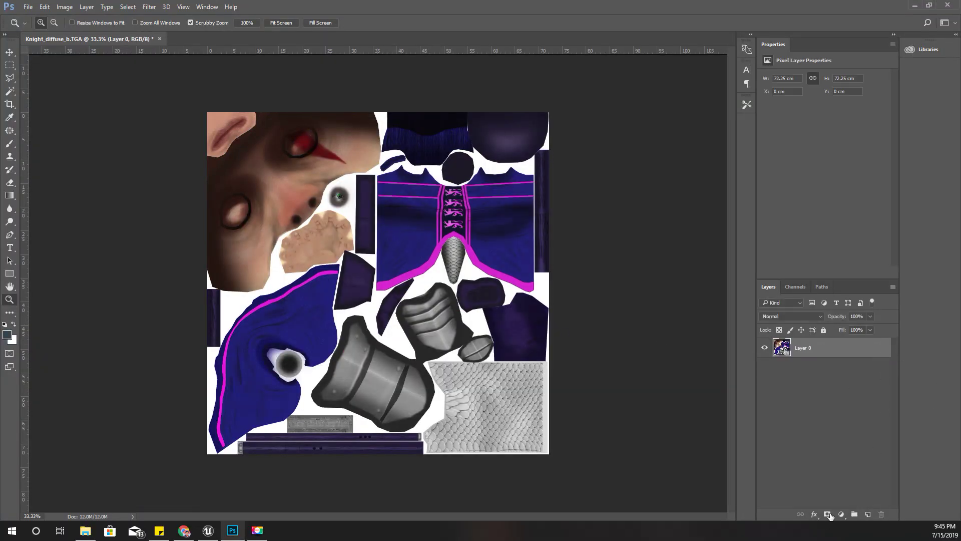
click(866, 515)
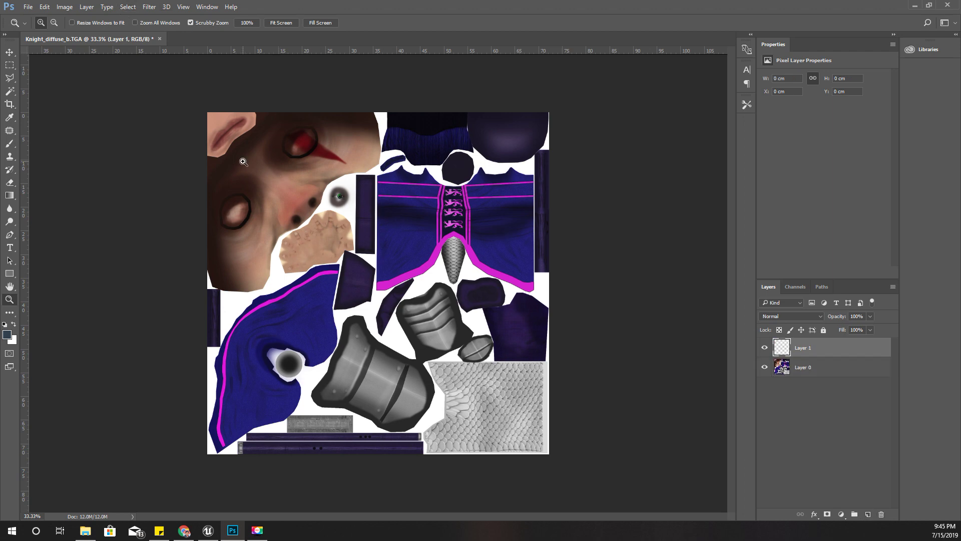
Fill the selected face, skin and chainmail regions on Layer 1 with solid white
key(l)
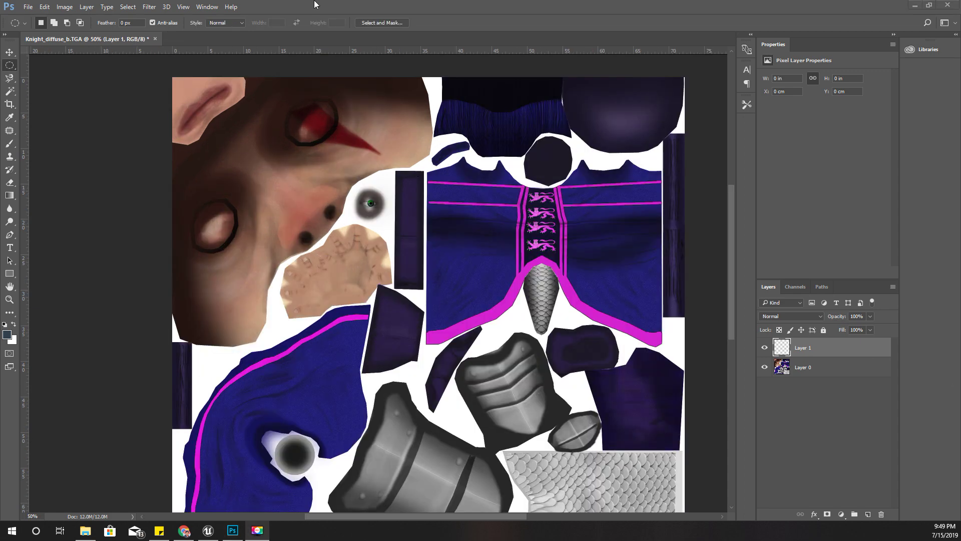
click(490, 10)
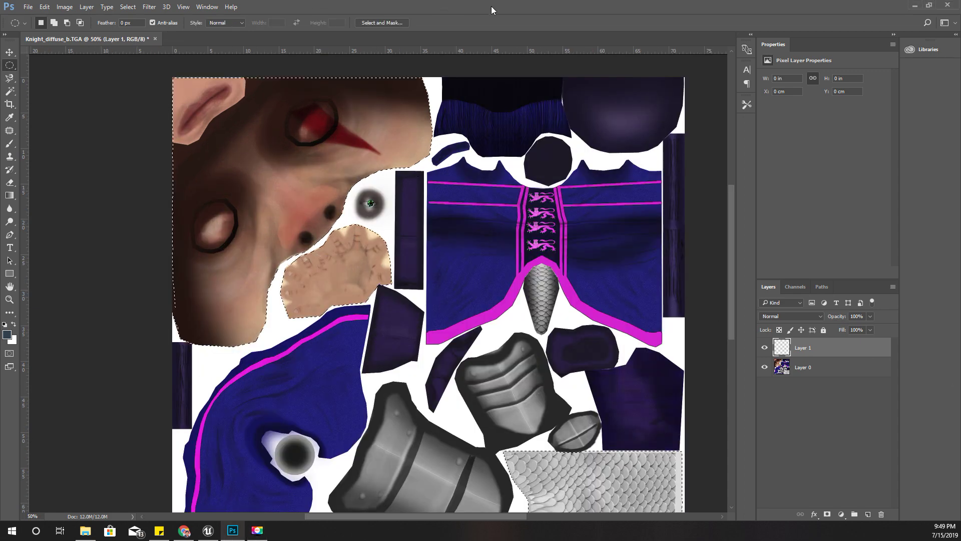
scroll(505, 379, down, 3)
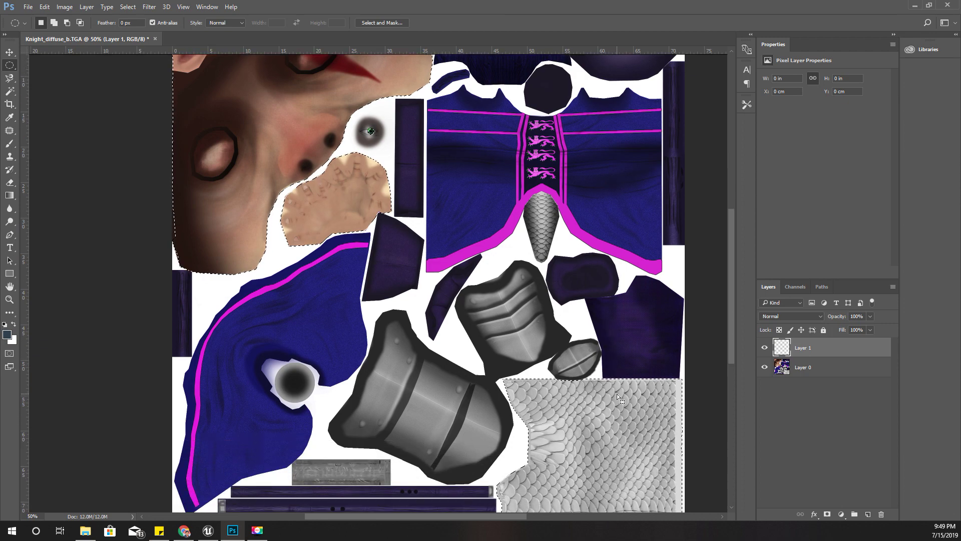
key(ctrl+minus)
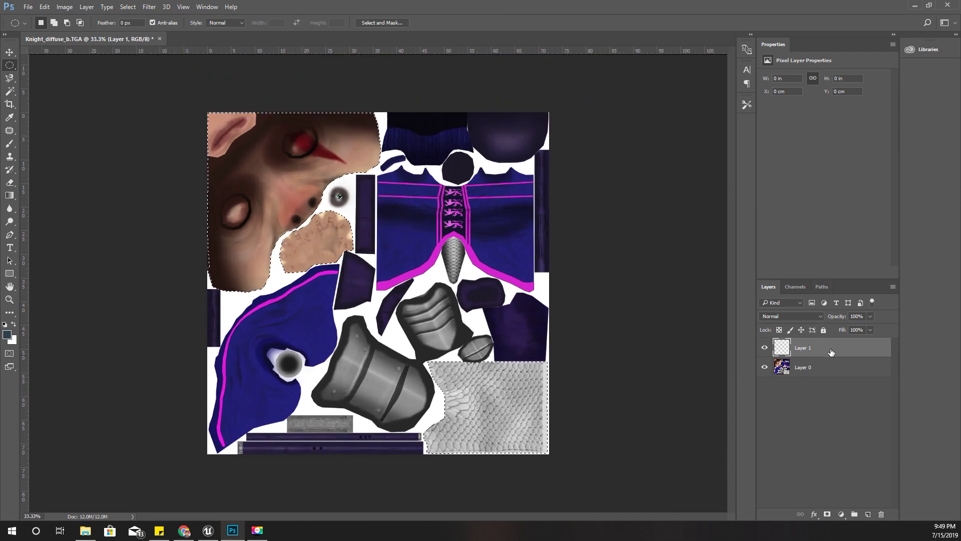
key(shift+F5)
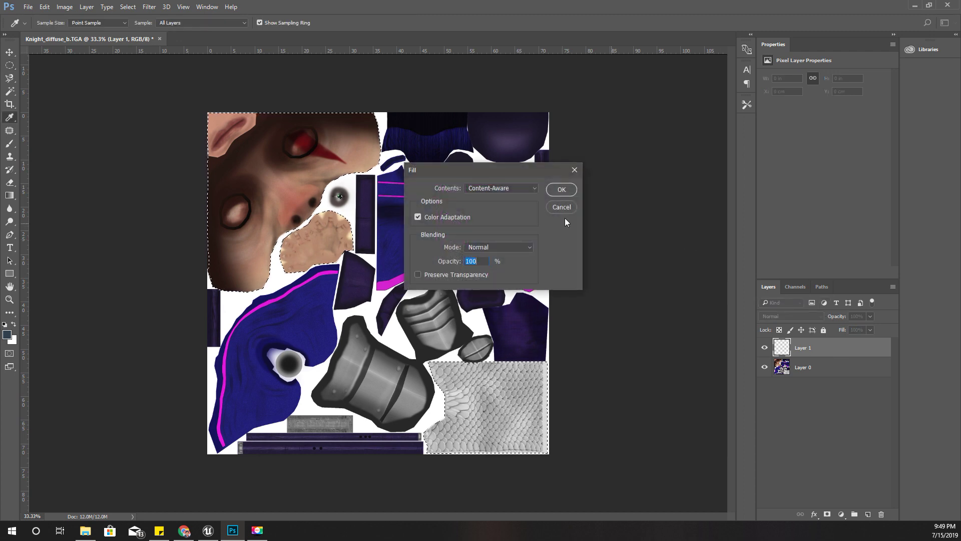
click(497, 190)
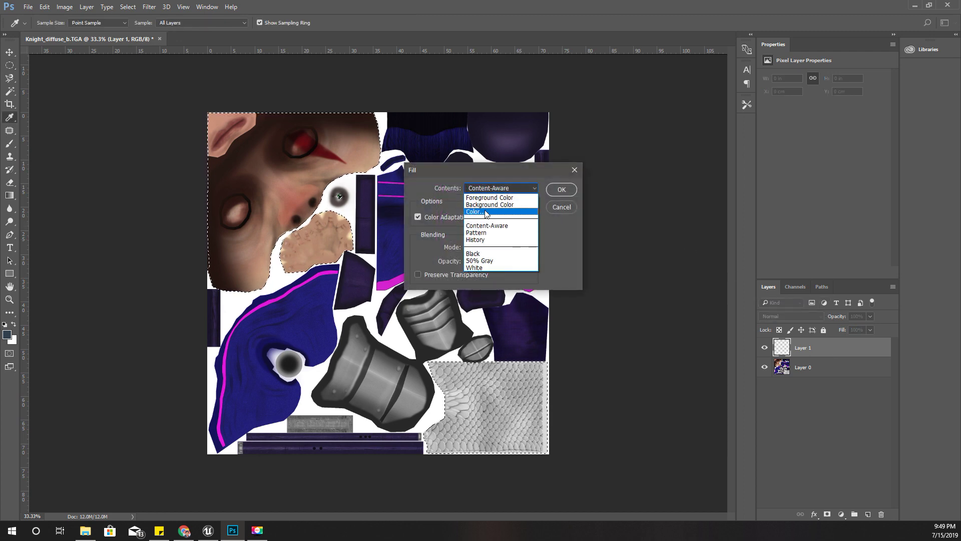
click(515, 199)
click(800, 223)
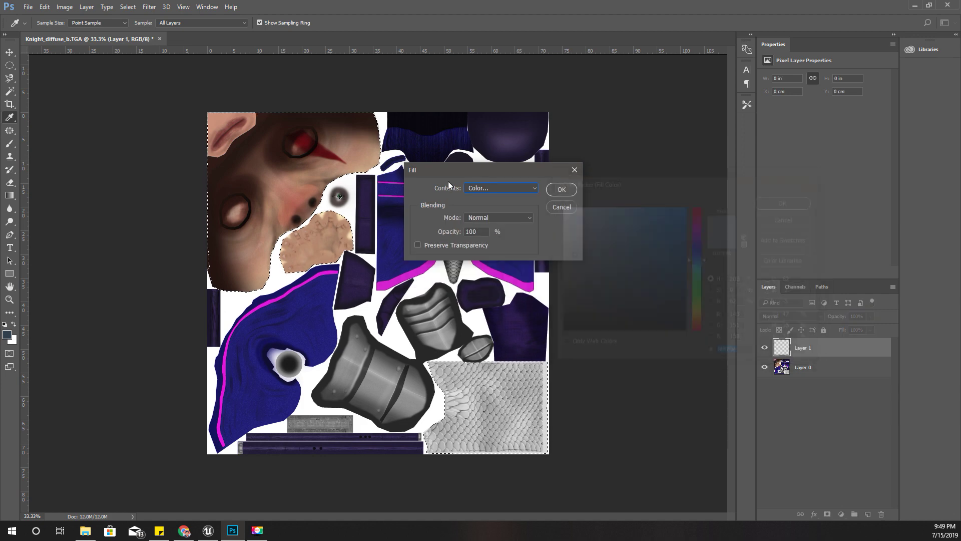
click(476, 189)
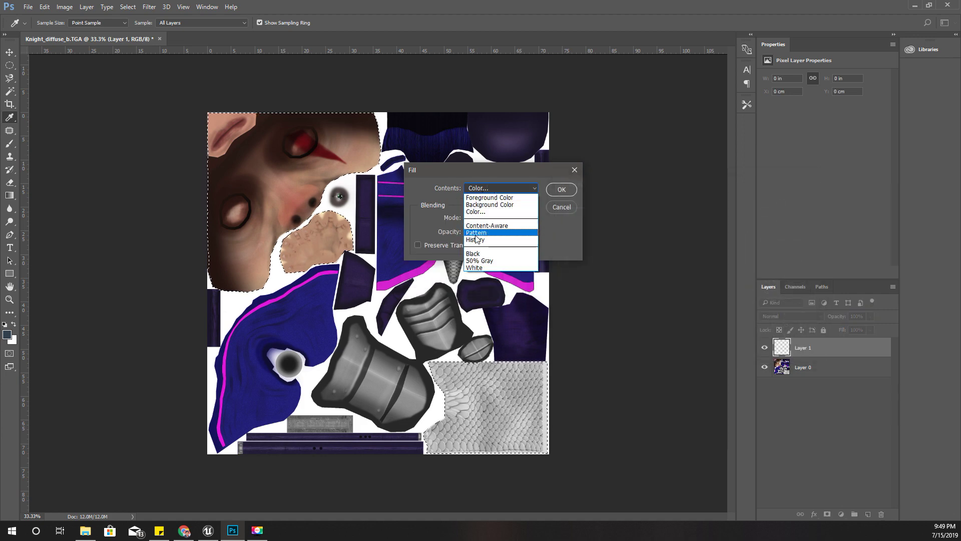
click(475, 267)
click(562, 190)
key(m)
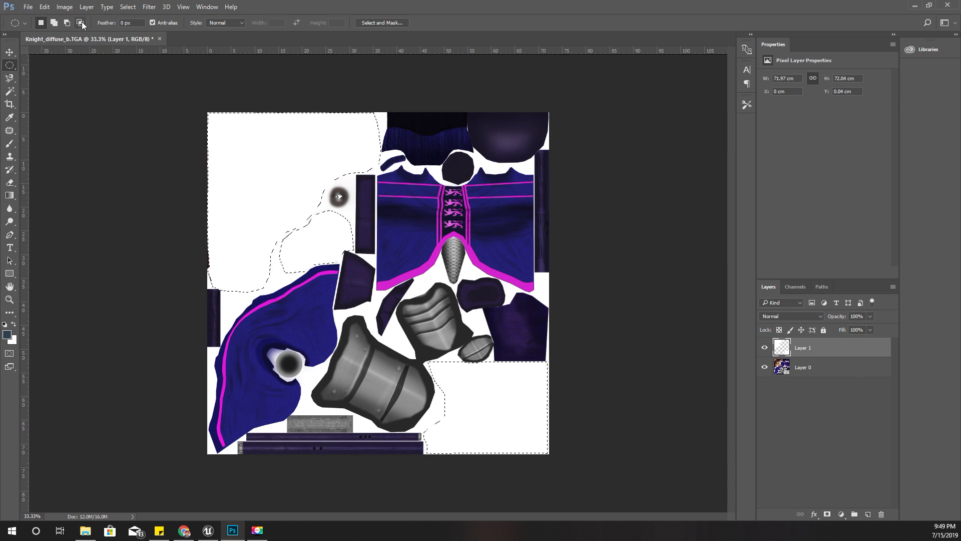
Try to invert the selection and fill the rest of Layer 1 with black, and undo the fill
click(128, 7)
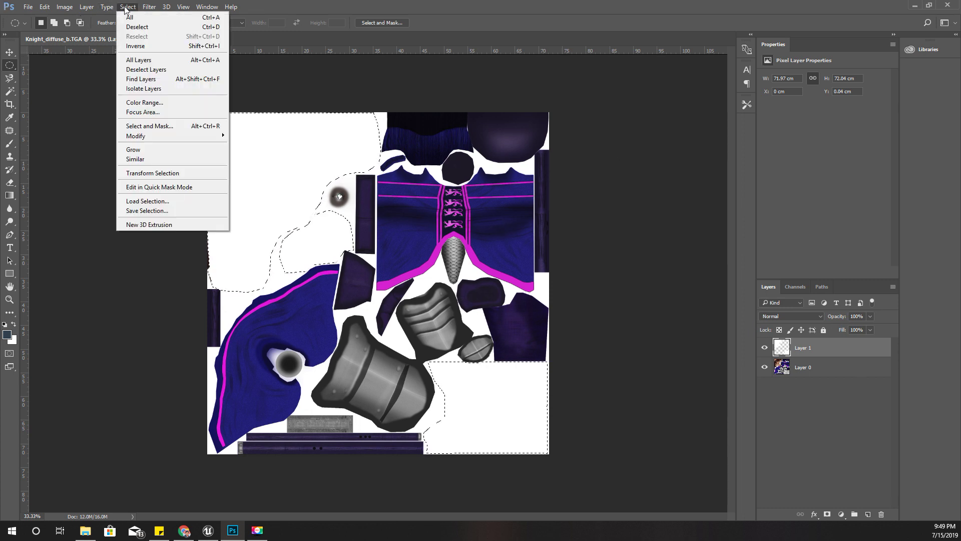
click(135, 46)
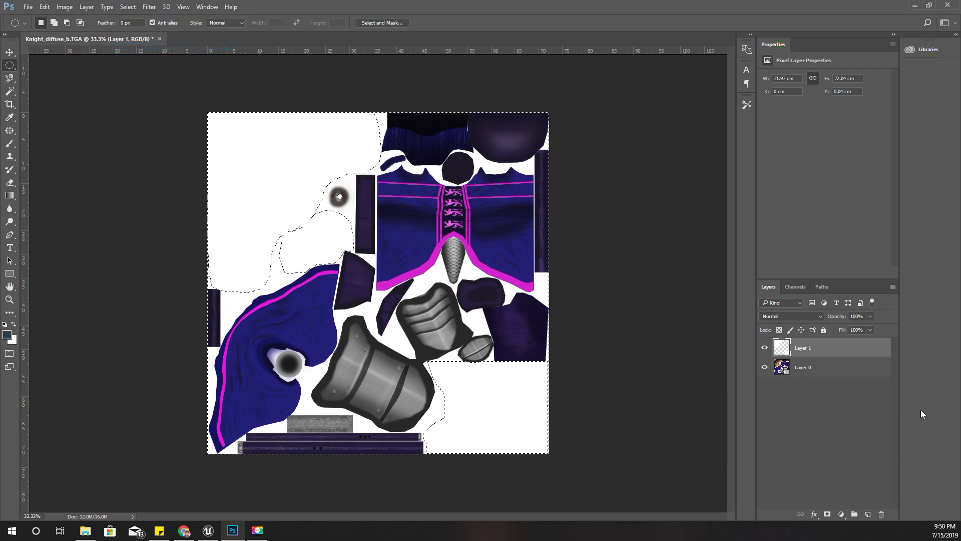
key(shift+F5)
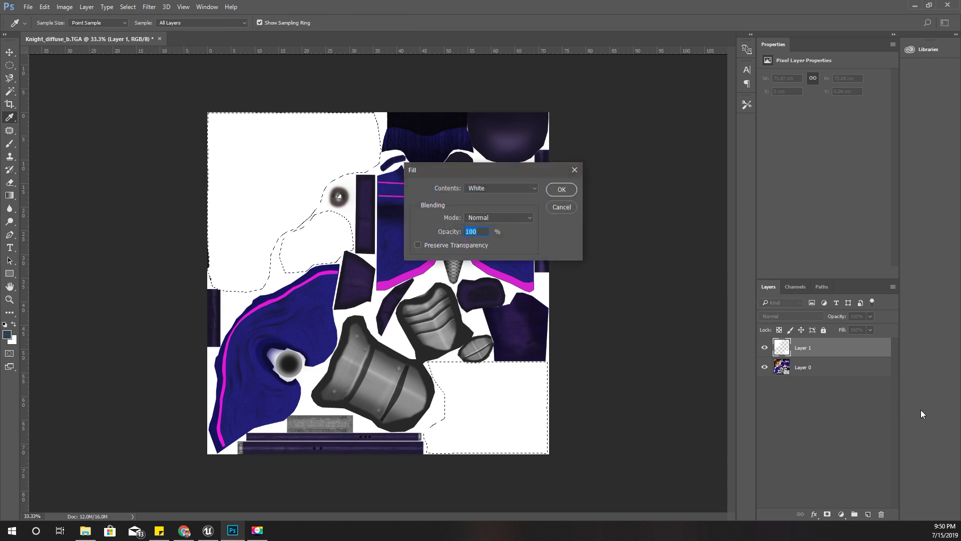
click(479, 188)
click(479, 254)
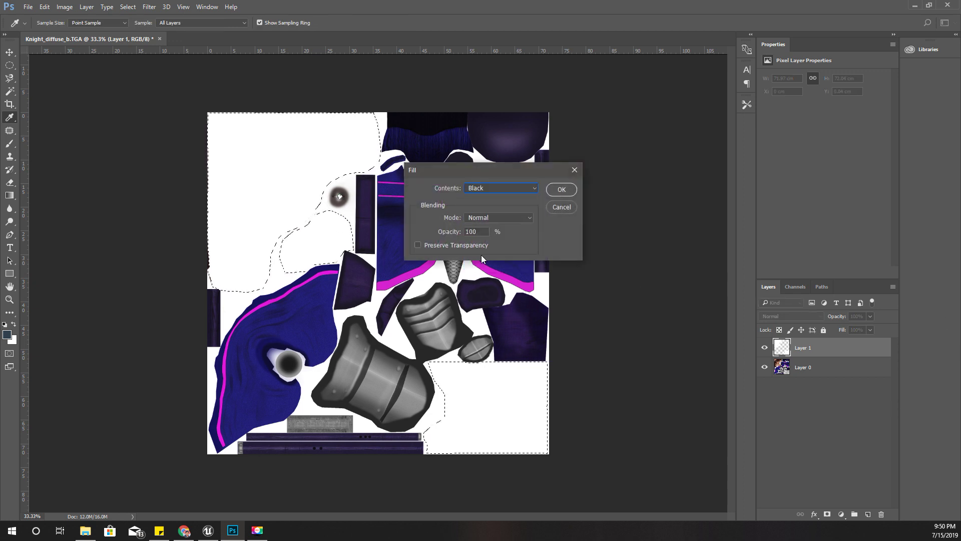
key(Return)
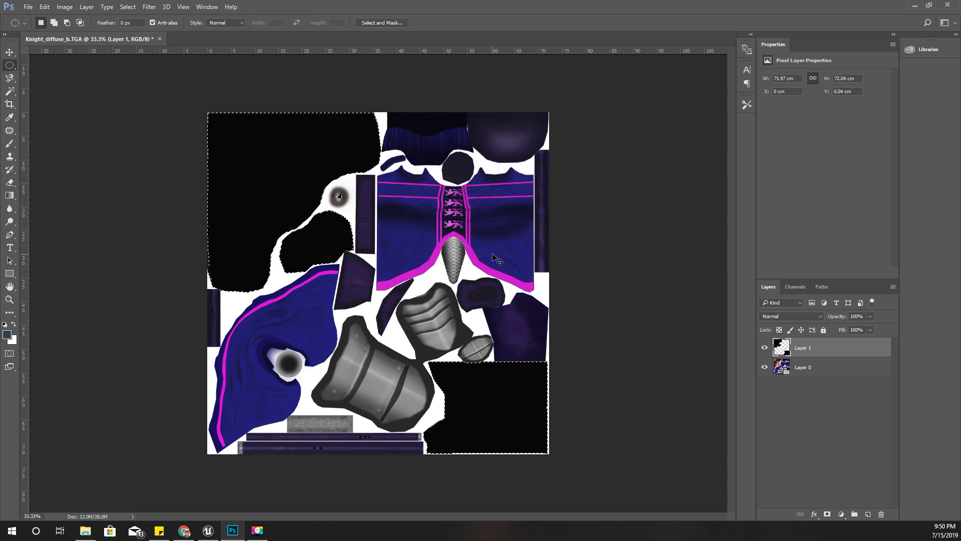
key(ctrl+z)
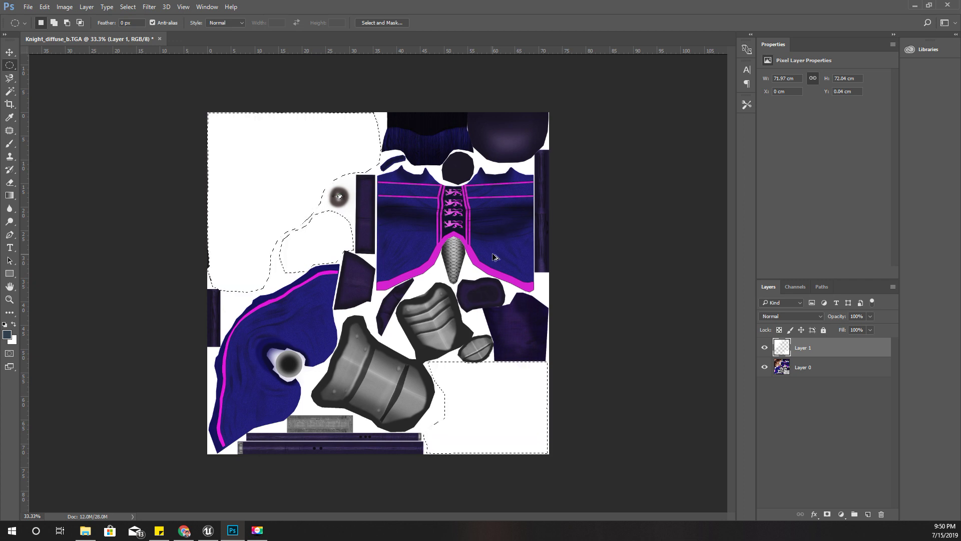
Invert the selection, fill everything outside the white regions of Layer 1 with black, and deselect
key(ctrl+shift+i)
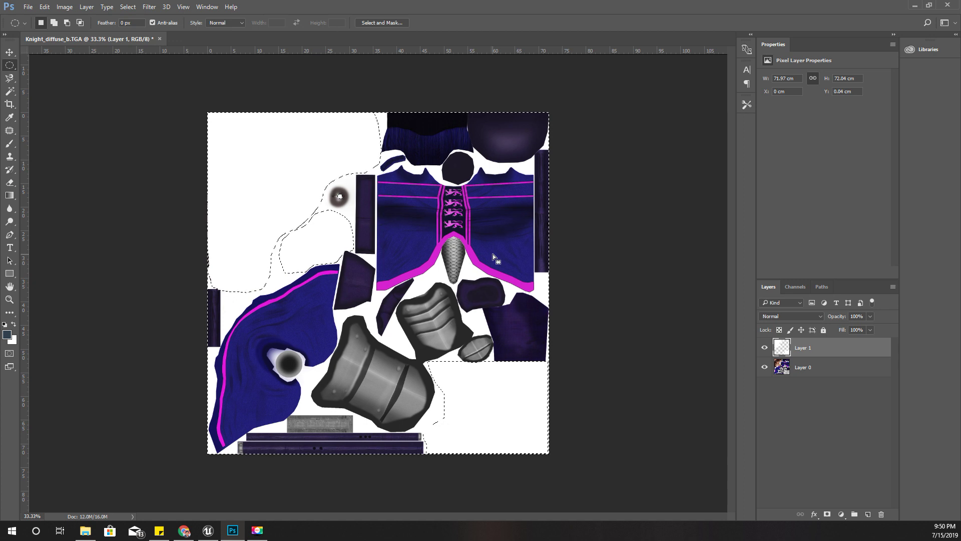
key(shift+F5)
key(Return)
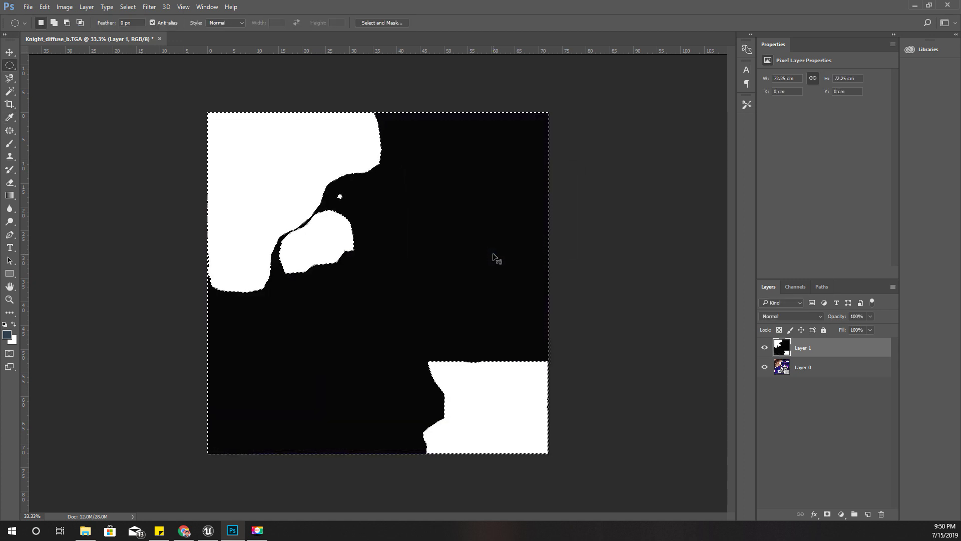
key(ctrl+d)
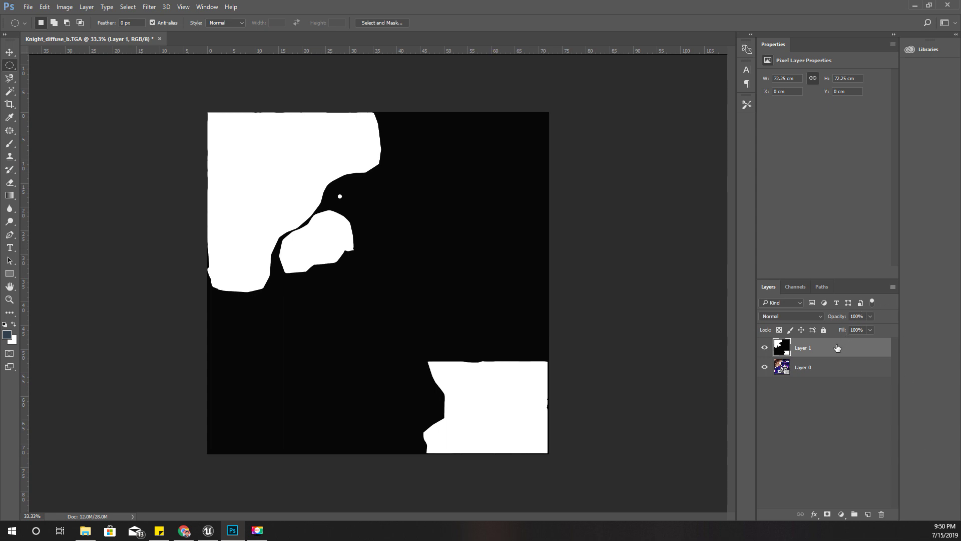
Compare the black-and-white mask on Layer 1 with the texture beneath it, and leave Layer 1 hidden
click(764, 347)
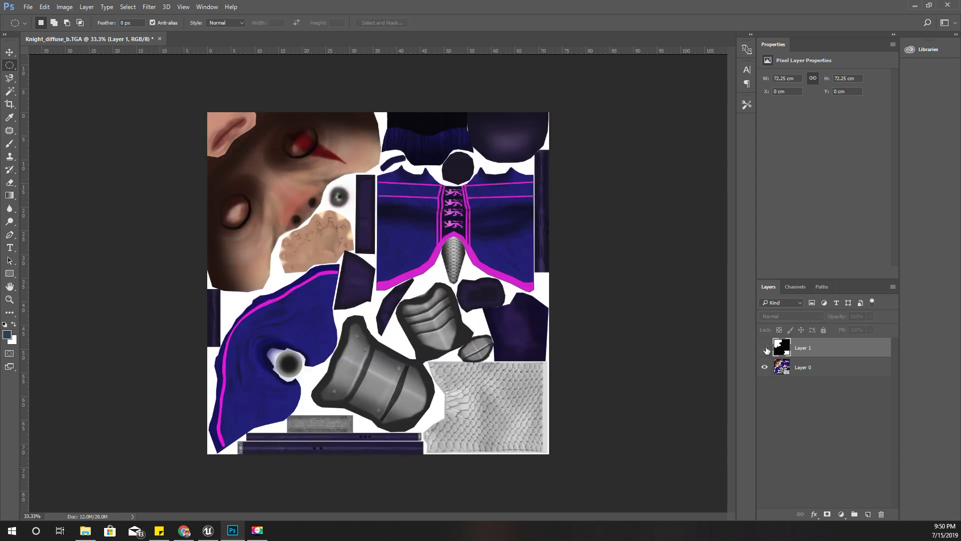
click(765, 347)
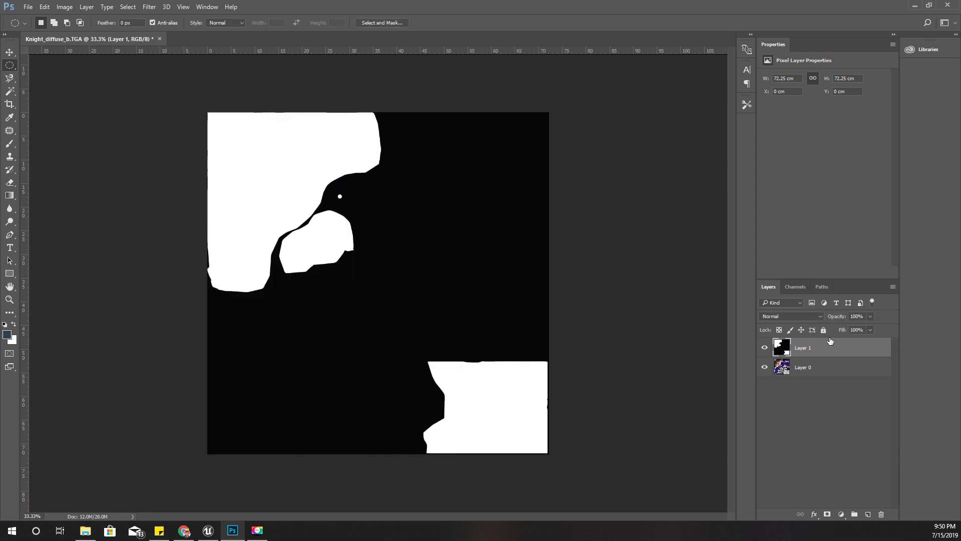
click(871, 316)
drag(846, 329, 874, 329)
click(764, 348)
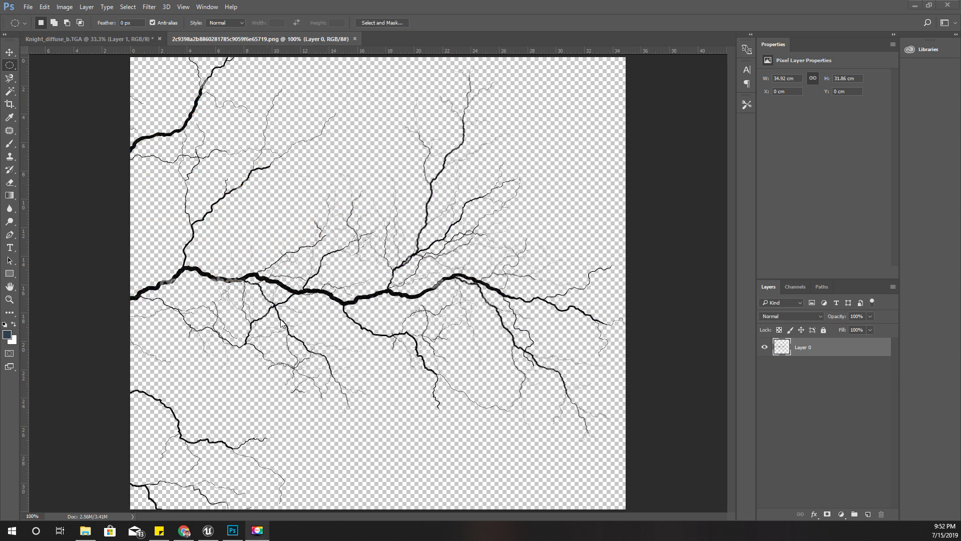
Copy the black branching cracks from the PNG onto the face area of Knight_diffuse_b.TGA, and lower Layer 0's opacity to 58%
key(v)
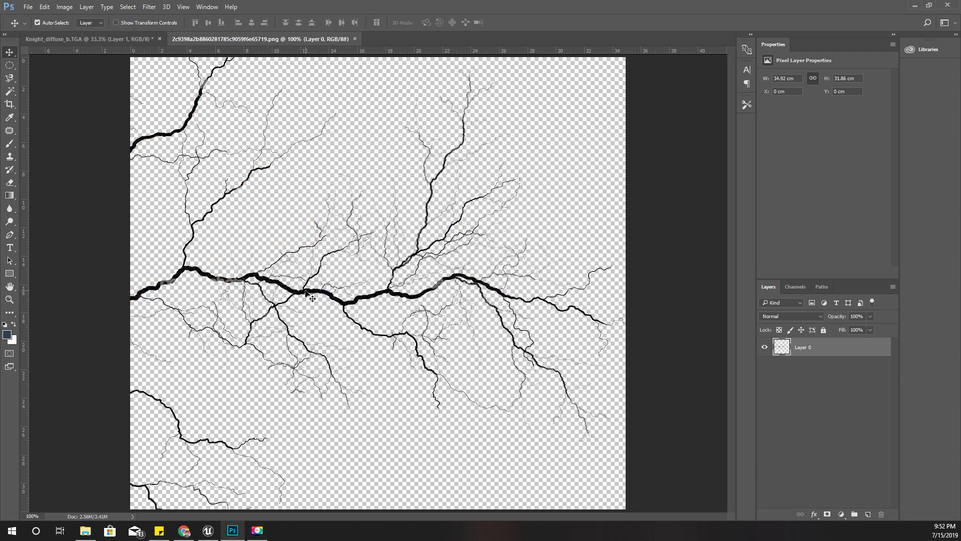
drag(308, 287, 320, 235)
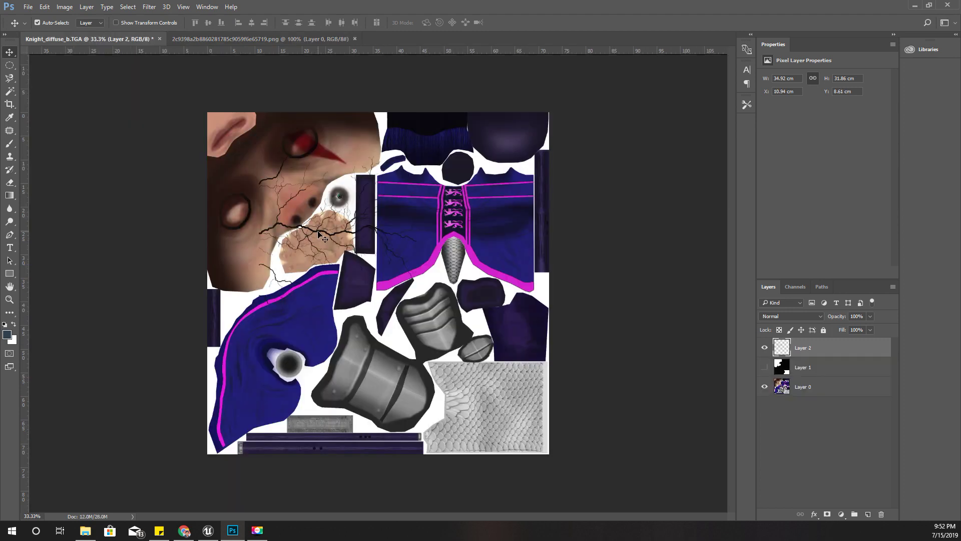
click(812, 392)
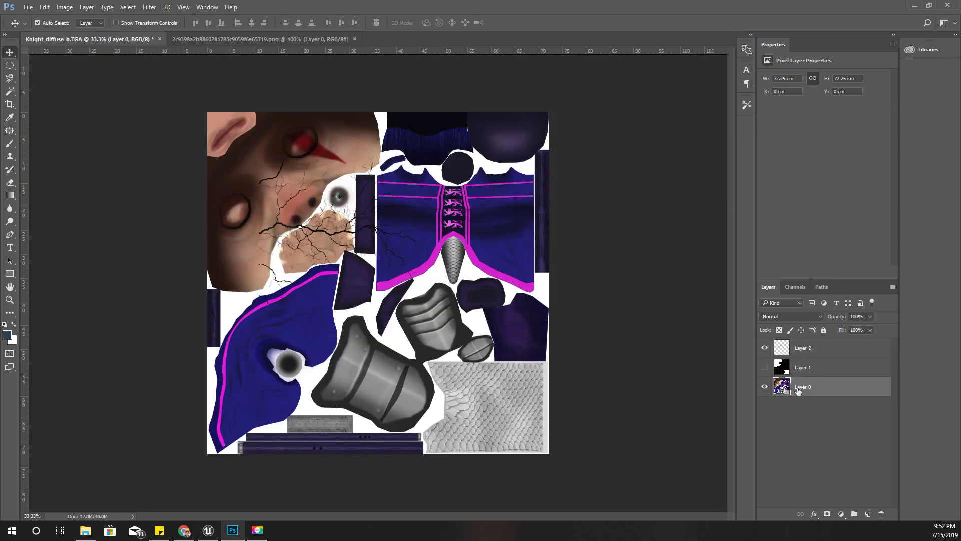
mouse_move(849, 341)
mouse_down()
mouse_move(871, 329)
mouse_move(843, 326)
mouse_move(851, 328)
mouse_up()
click(871, 316)
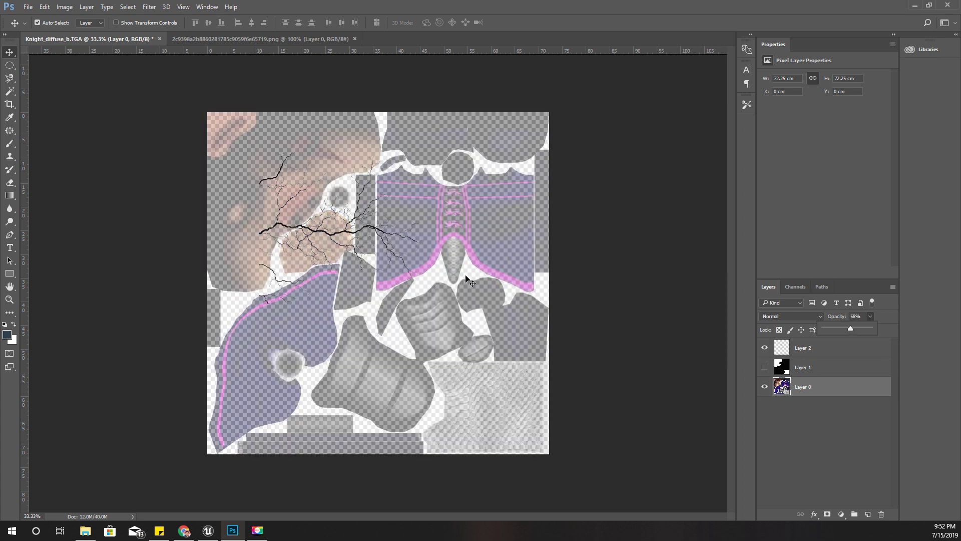
Rotate the cracks on Layer 2 by about -120°, resize them to about 44 × 47 cm, and place them over the lower face
click(845, 350)
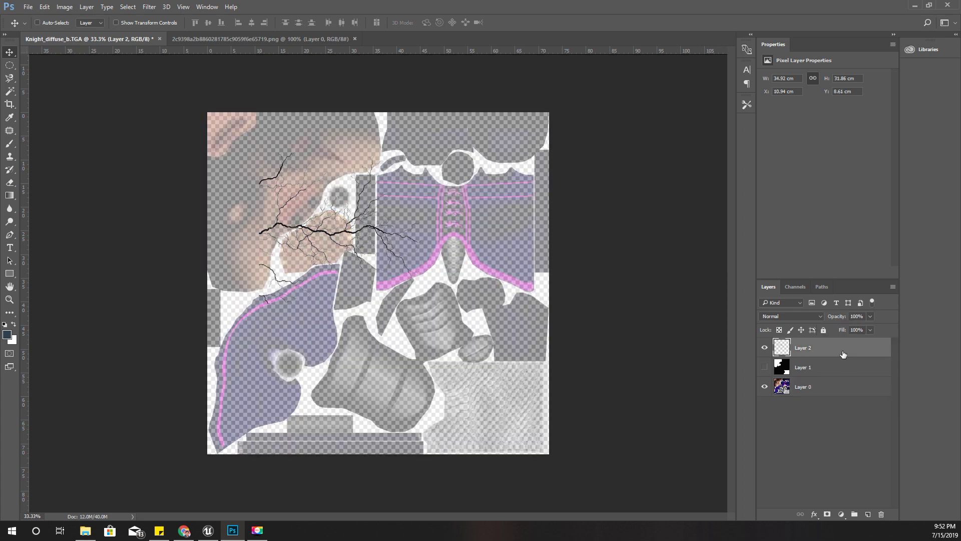
key(ctrl+t)
drag(476, 162, 197, 120)
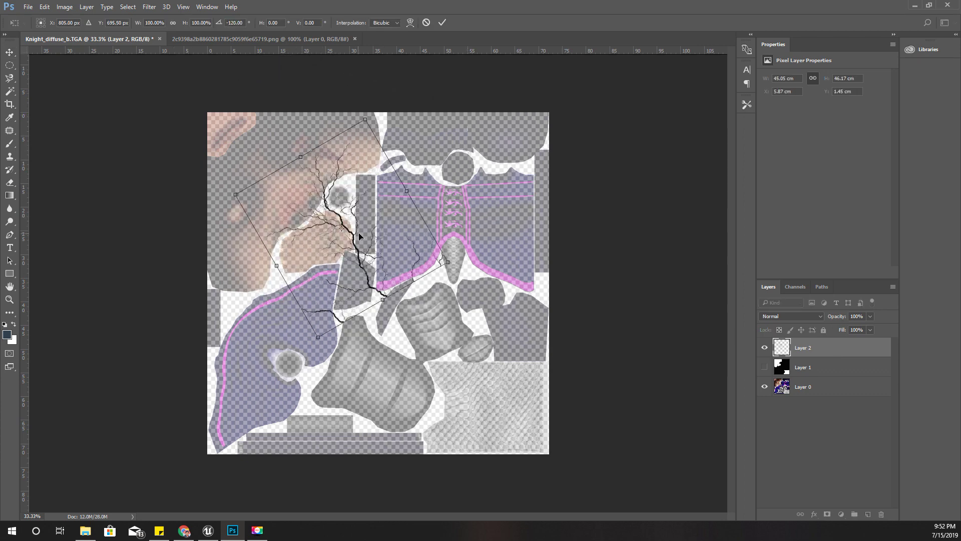
drag(390, 247, 300, 227)
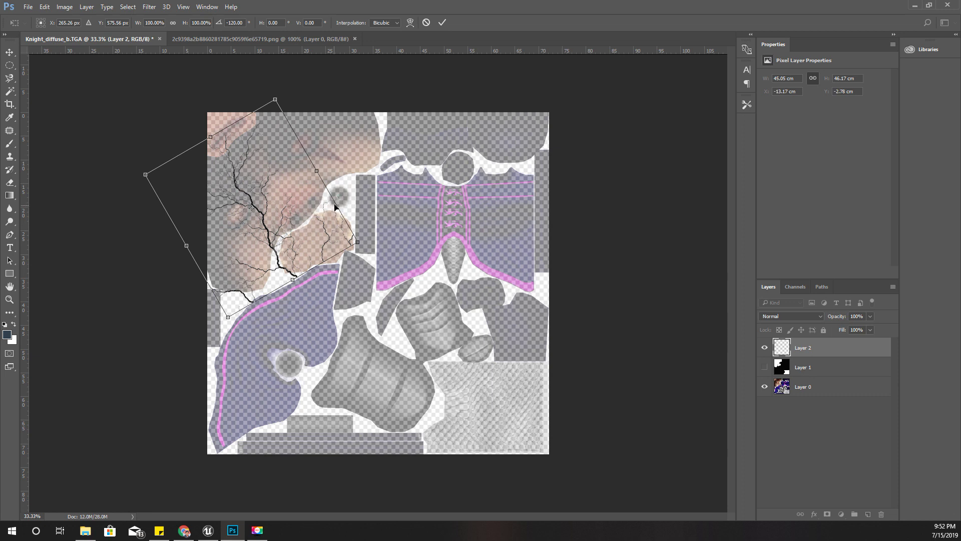
drag(277, 101, 263, 129)
drag(257, 194, 259, 218)
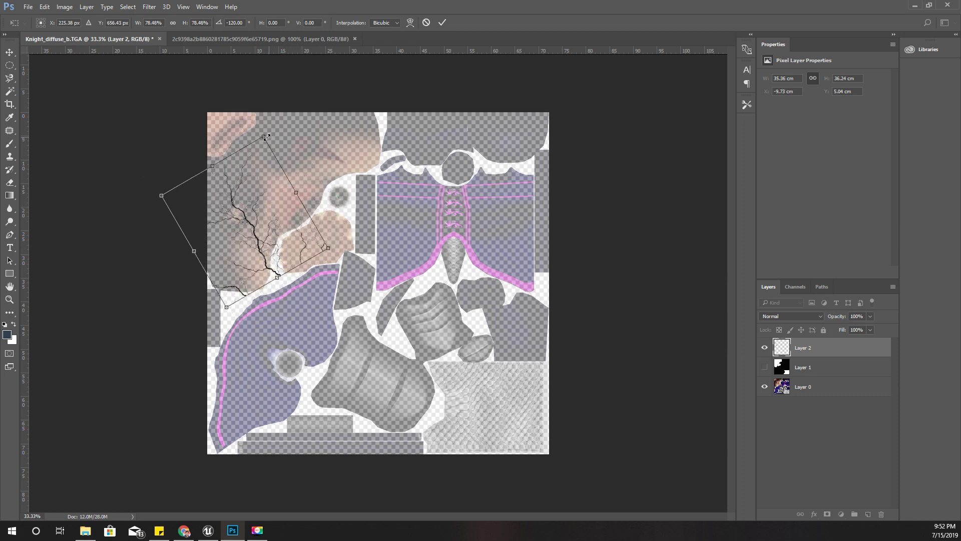
drag(265, 136, 255, 148)
mouse_move(265, 187)
mouse_down()
mouse_move(259, 176)
mouse_move(265, 187)
mouse_up()
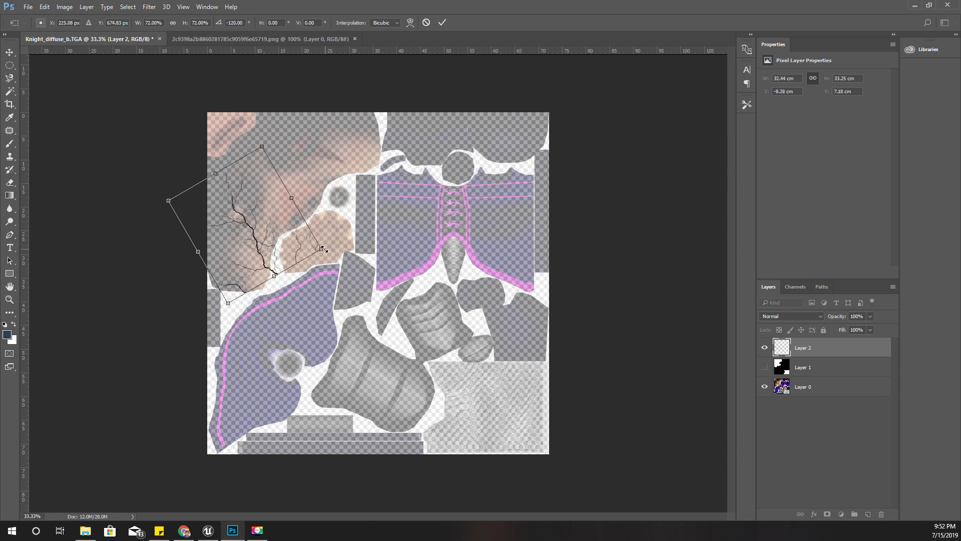
drag(321, 249, 411, 296)
drag(355, 267, 307, 246)
key(Return)
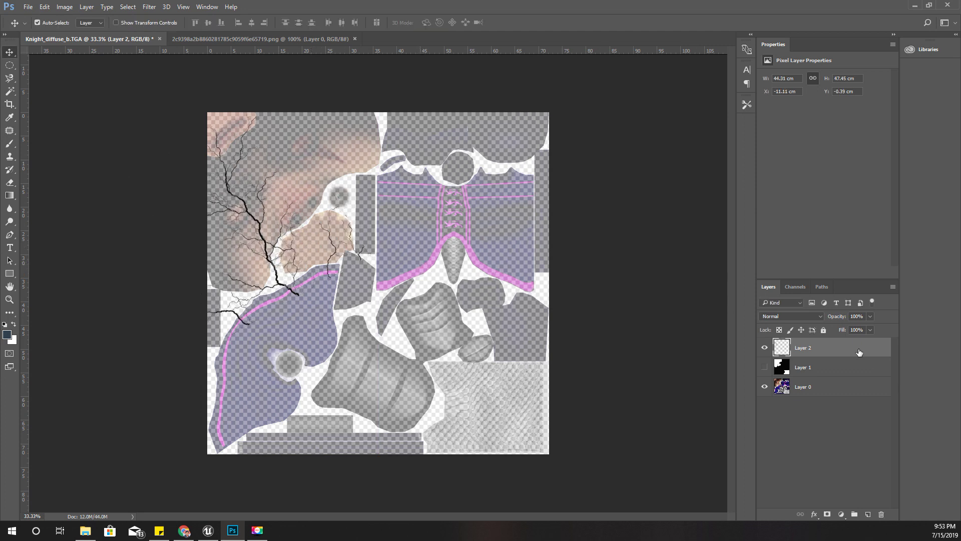
Duplicate Layer 2, rotate the copy by about -42°, scale it down, and place it across the upper part of the face
key(ctrl+j)
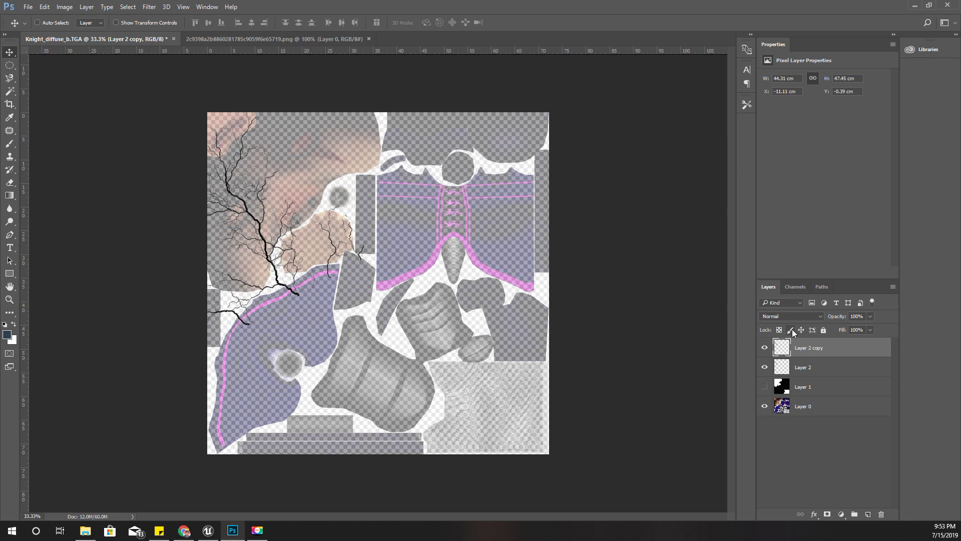
key(ctrl+t)
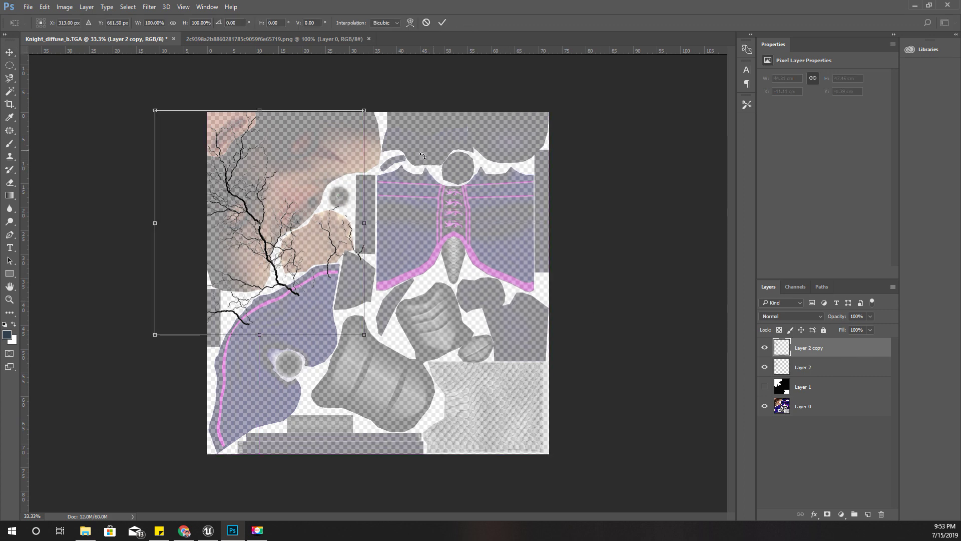
shift+drag(423, 156, 373, 97)
drag(286, 196, 335, 116)
drag(400, 91, 406, 95)
key(ctrl+z)
drag(487, 164, 475, 128)
drag(346, 121, 360, 123)
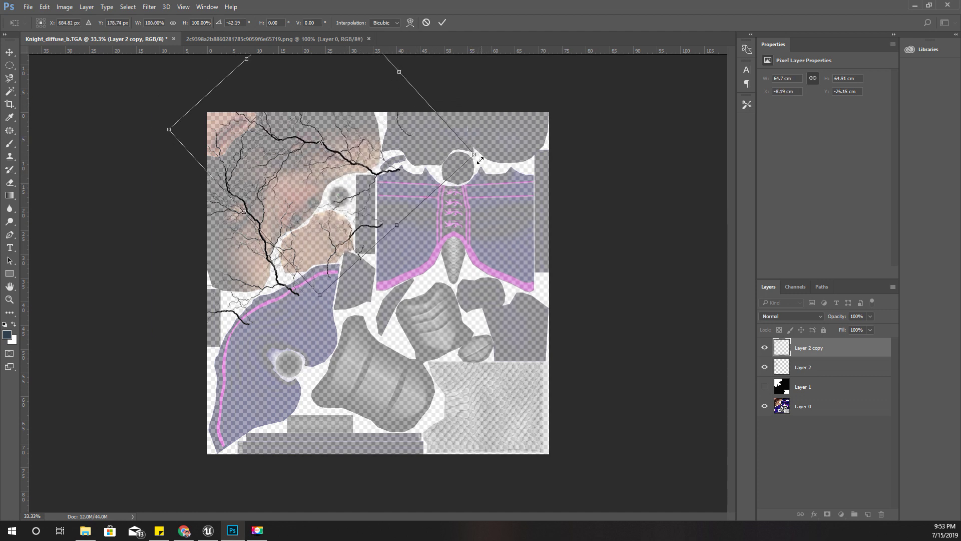
drag(474, 155, 434, 152)
mouse_move(357, 126)
mouse_down()
mouse_move(372, 131)
mouse_move(338, 118)
mouse_move(365, 129)
mouse_up()
key(Return)
Duplicate the crack layer on the upper face, rotate the copy about -168°, shrink it to about 36 × 35 cm, and place it over the ear corner
key(ctrl+alt+t)
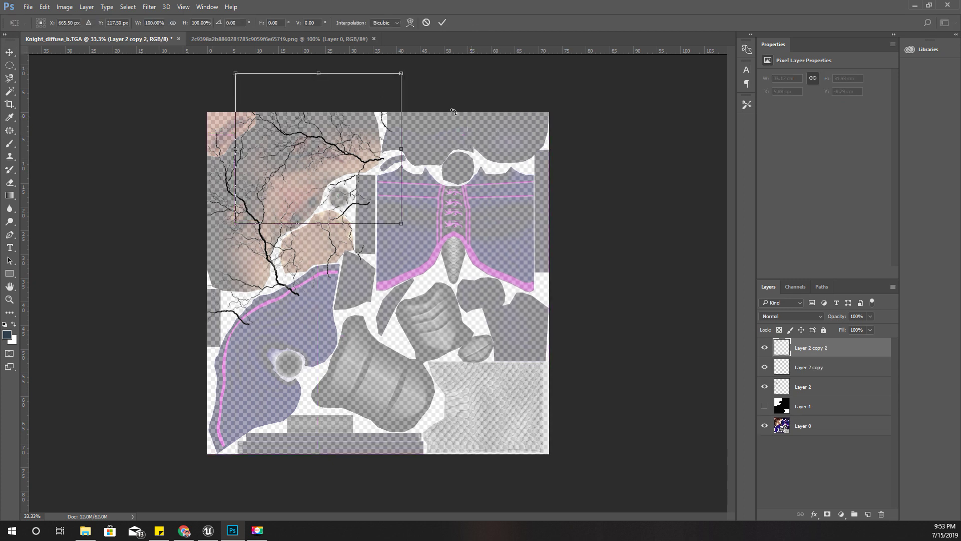
shift+drag(443, 103, 314, 52)
shift+drag(366, 125, 296, 126)
drag(369, 74, 180, 51)
drag(231, 102, 209, 77)
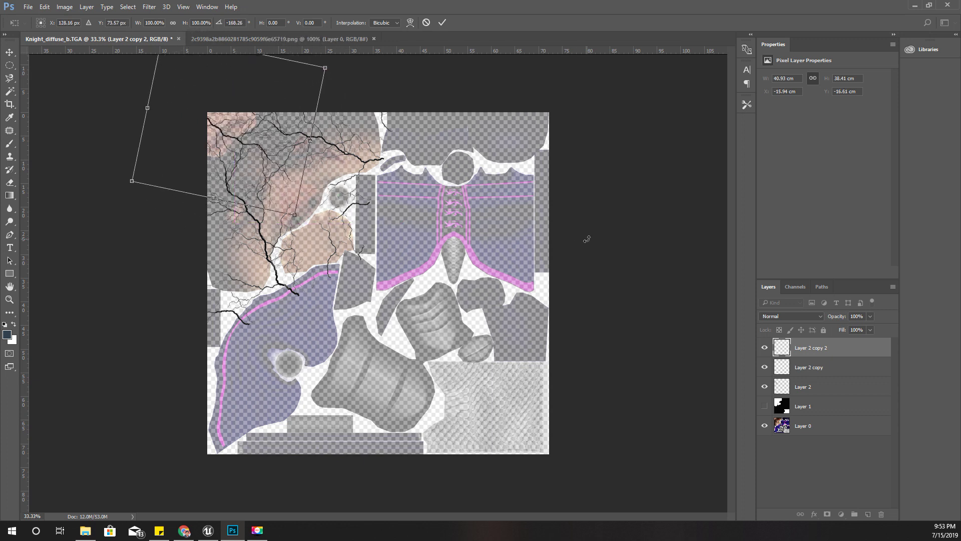
key(Return)
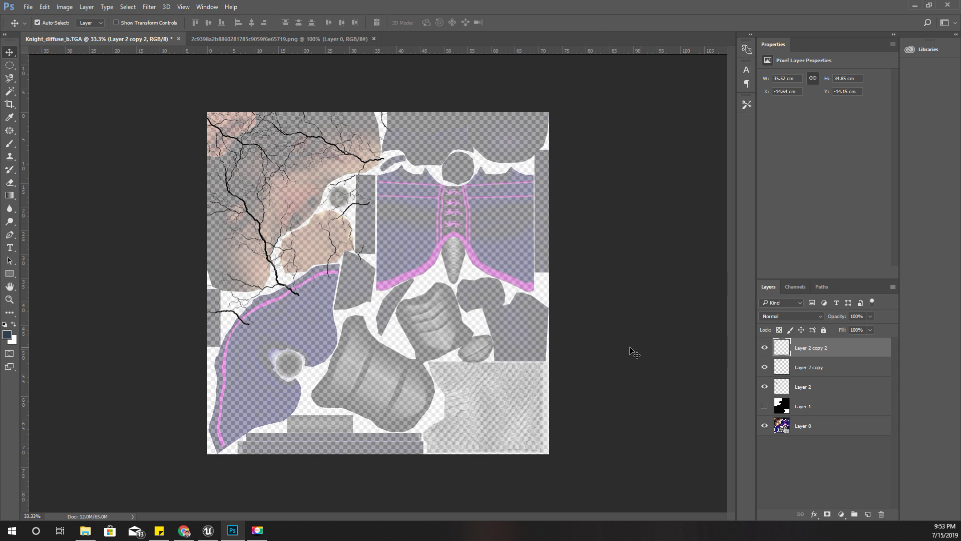
Duplicate Layer 2, rotate the copy by about -66°, and place it over the grey scale-patterned area of the texture
click(841, 393)
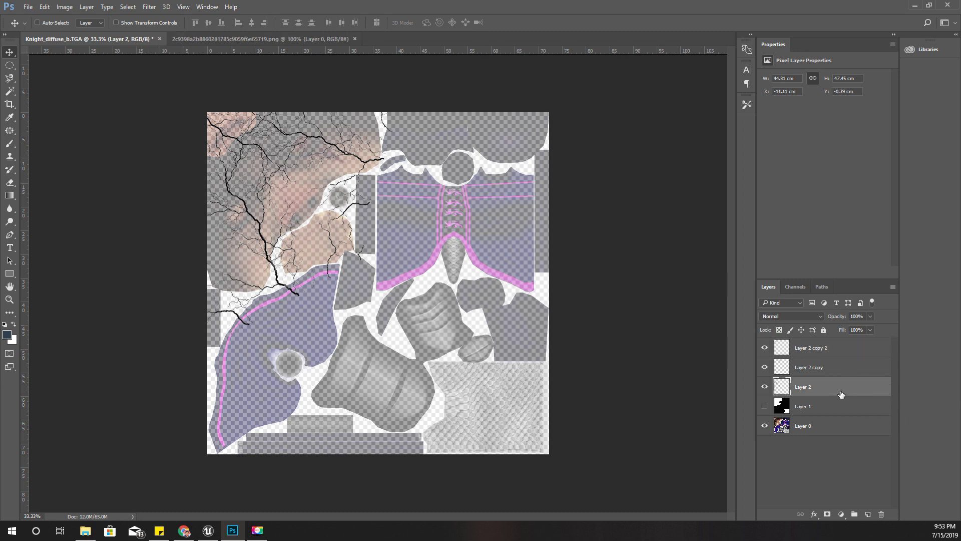
key(ctrl+j)
key(ctrl+t)
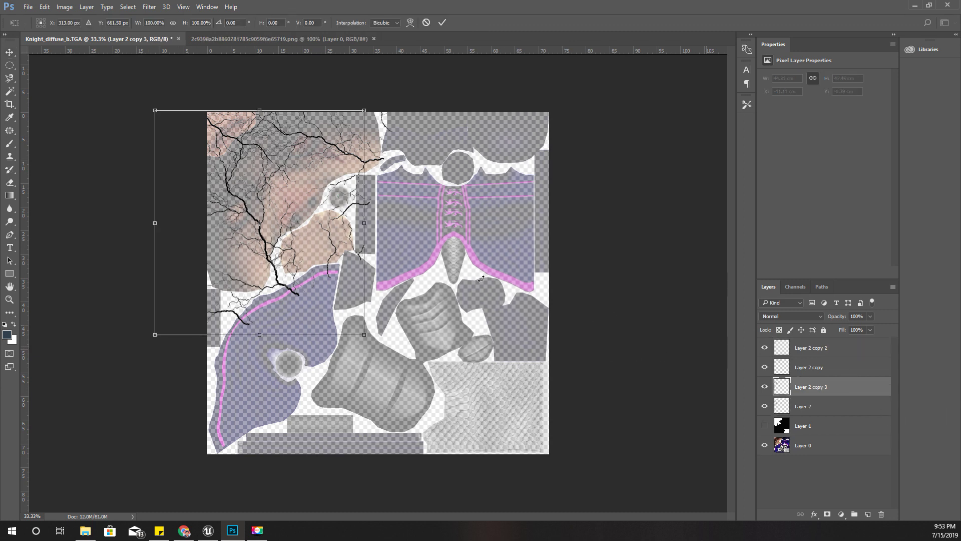
drag(273, 196, 523, 385)
drag(624, 339, 483, 220)
mouse_move(545, 389)
mouse_down()
mouse_move(565, 393)
mouse_move(562, 378)
mouse_move(557, 388)
mouse_up()
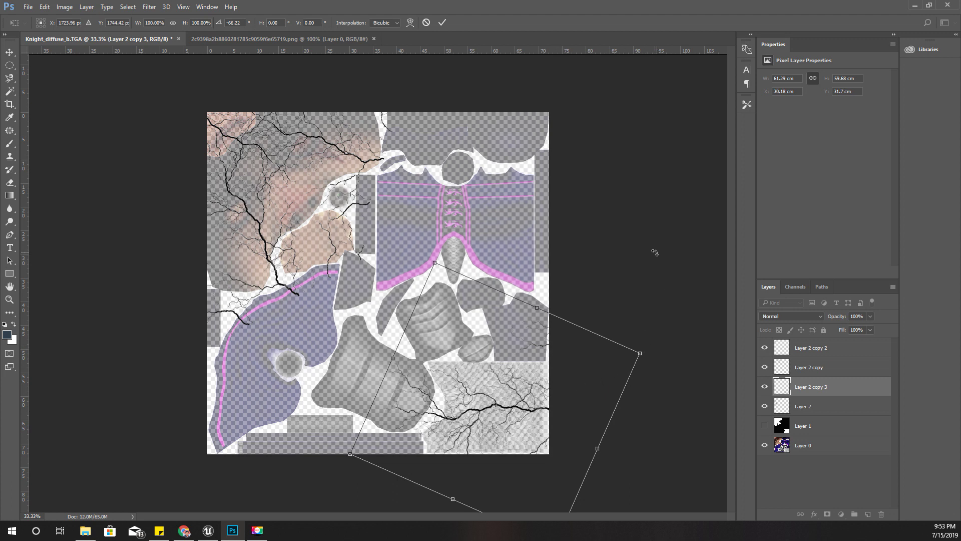
key(Return)
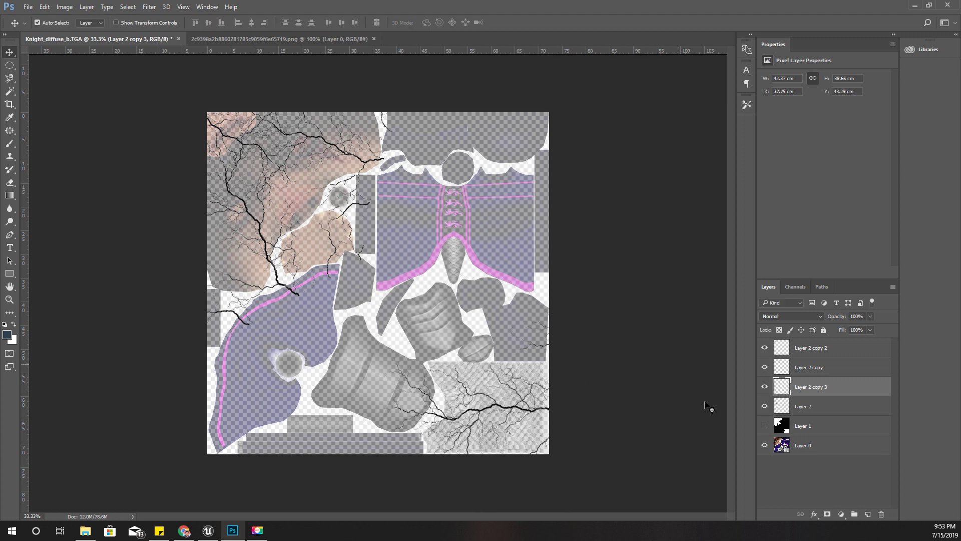
Group Layer 2 and its three copies, and restore Layer 0 to full opacity
click(879, 427)
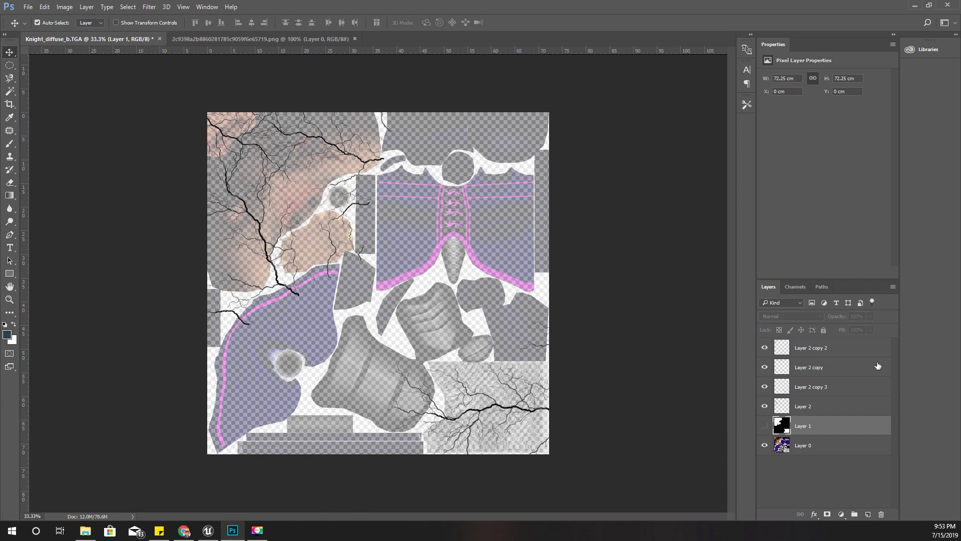
click(827, 394)
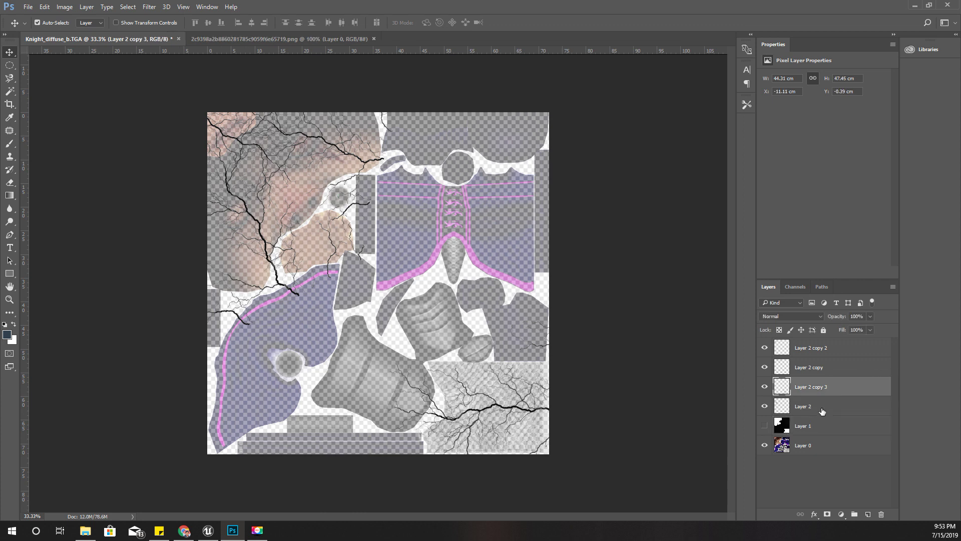
click(822, 412)
shift+click(824, 349)
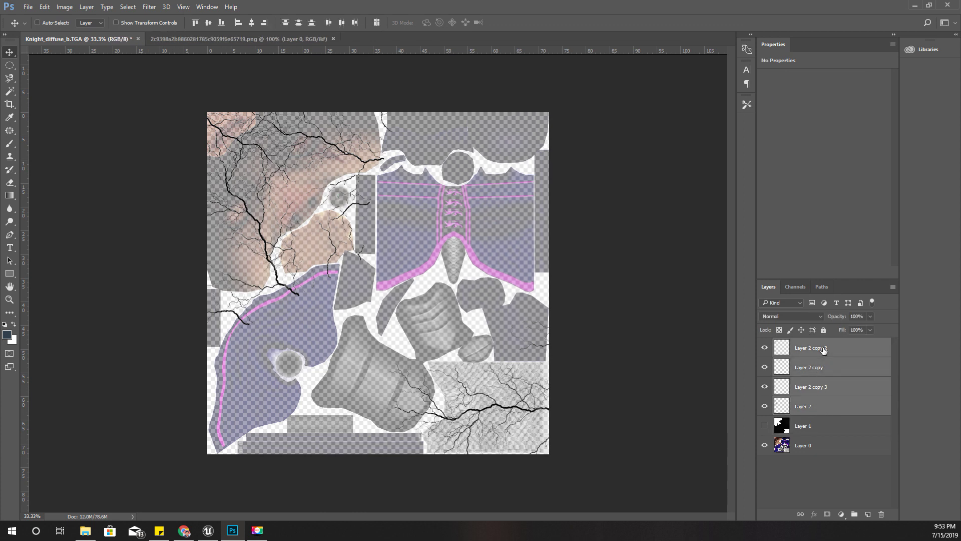
key(ctrl+g)
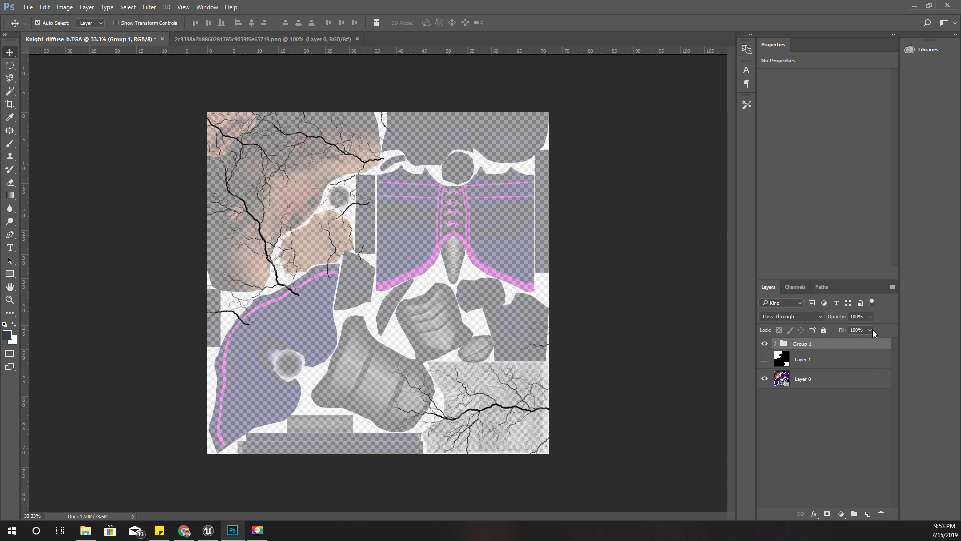
click(835, 376)
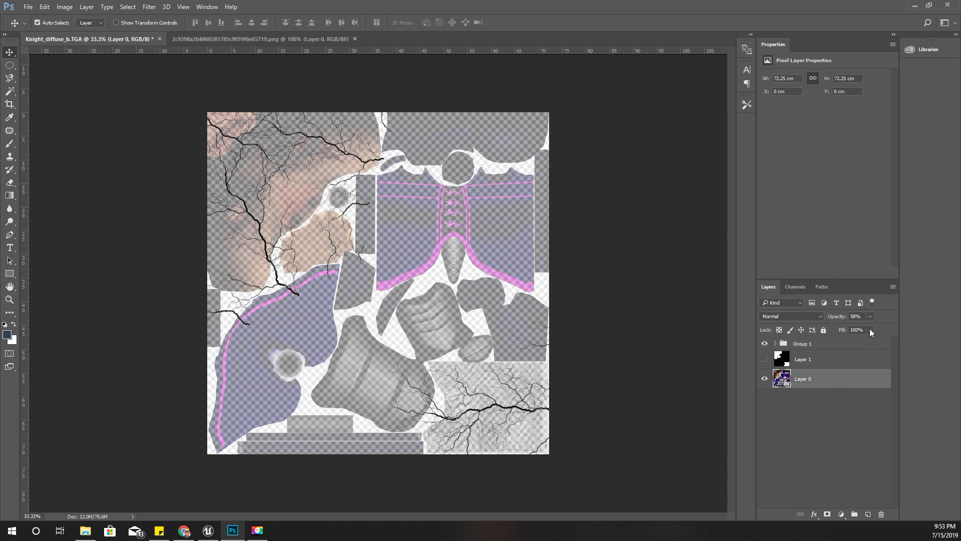
drag(870, 329, 892, 329)
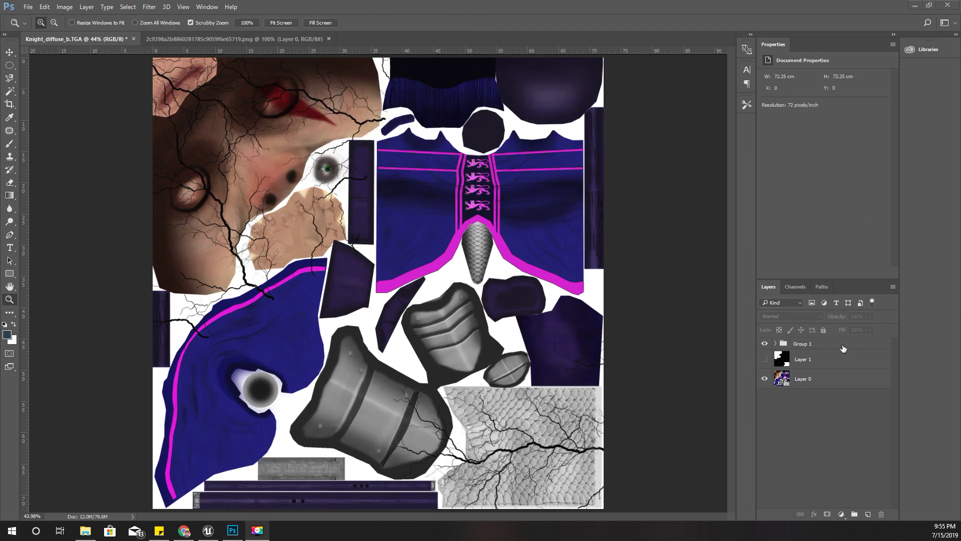
Add a white Color Overlay effect to Group 1 to recolour all the cracks
right_click(843, 348)
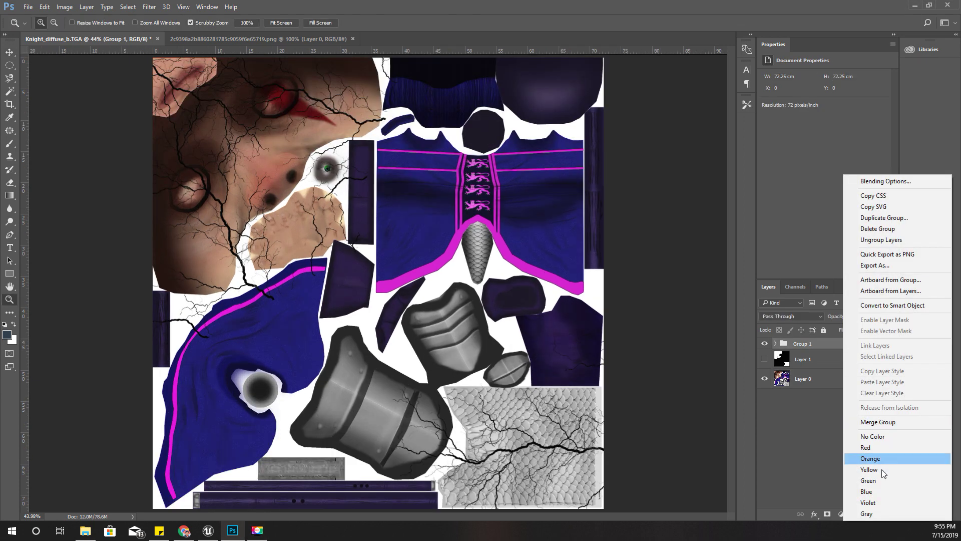
click(885, 181)
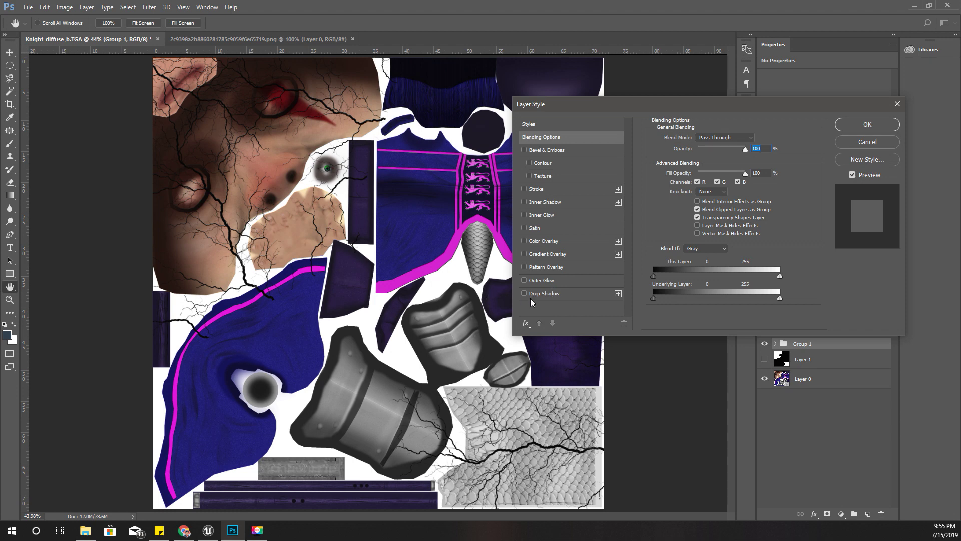
click(523, 241)
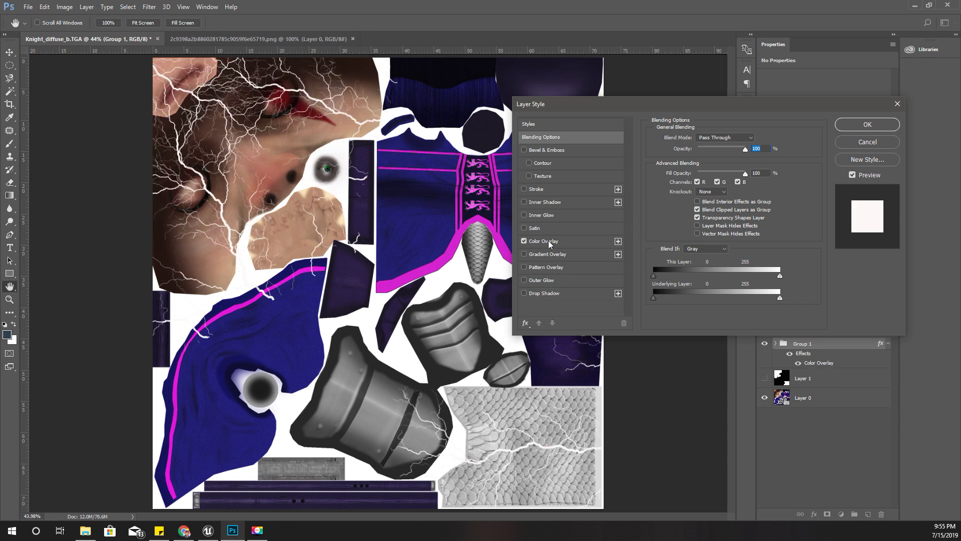
click(548, 240)
click(866, 124)
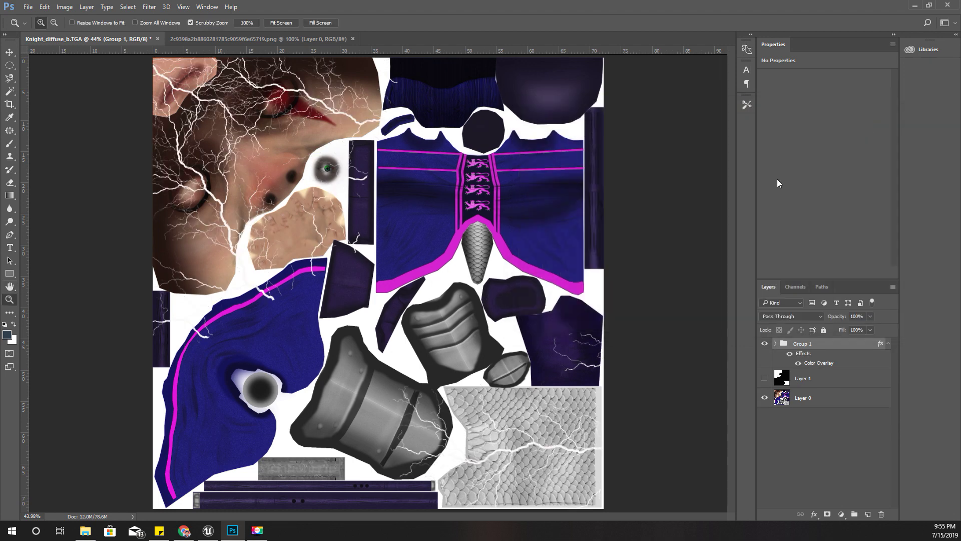
Show the black-and-white mask on Layer 1, and hide the crack group above it
click(765, 378)
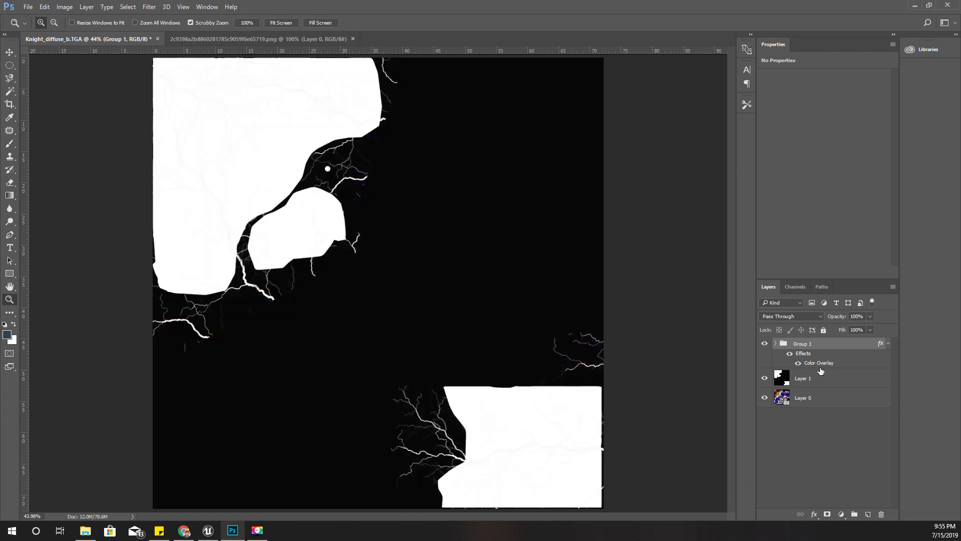
click(824, 381)
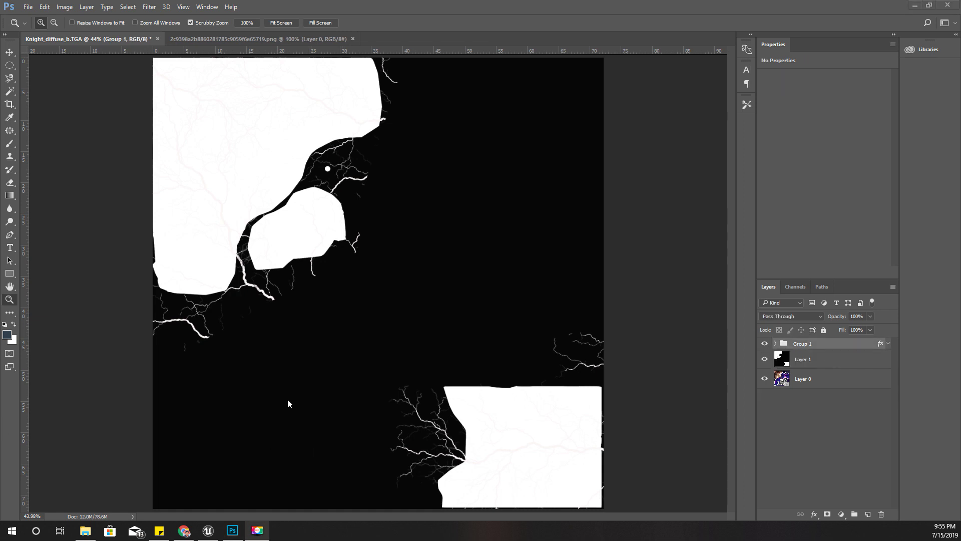
key(w)
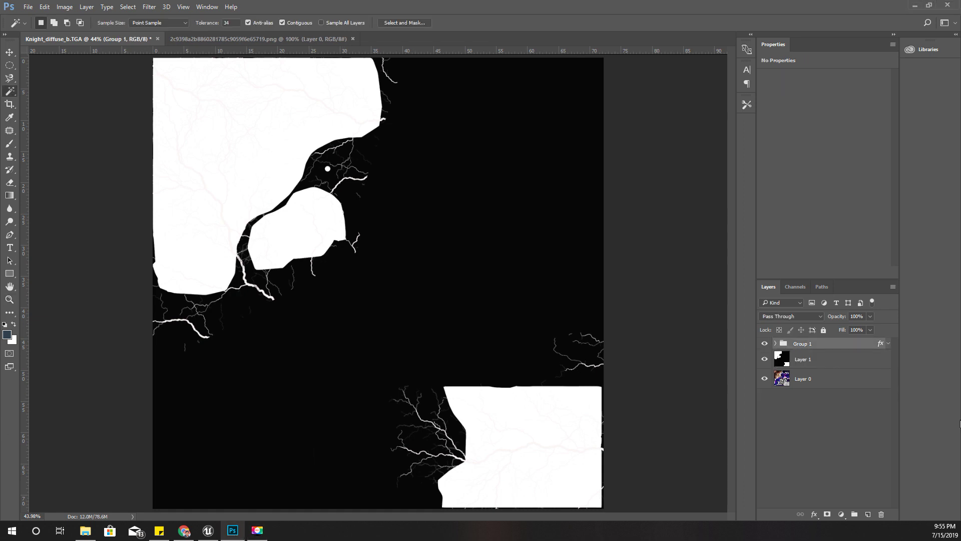
click(765, 345)
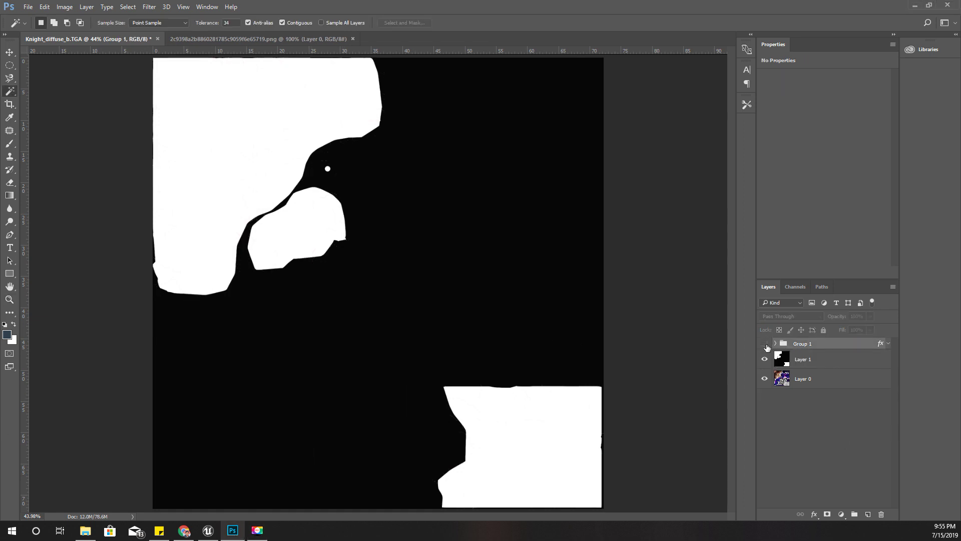
right_click(308, 319)
click(262, 295)
click(9, 78)
right_click(12, 97)
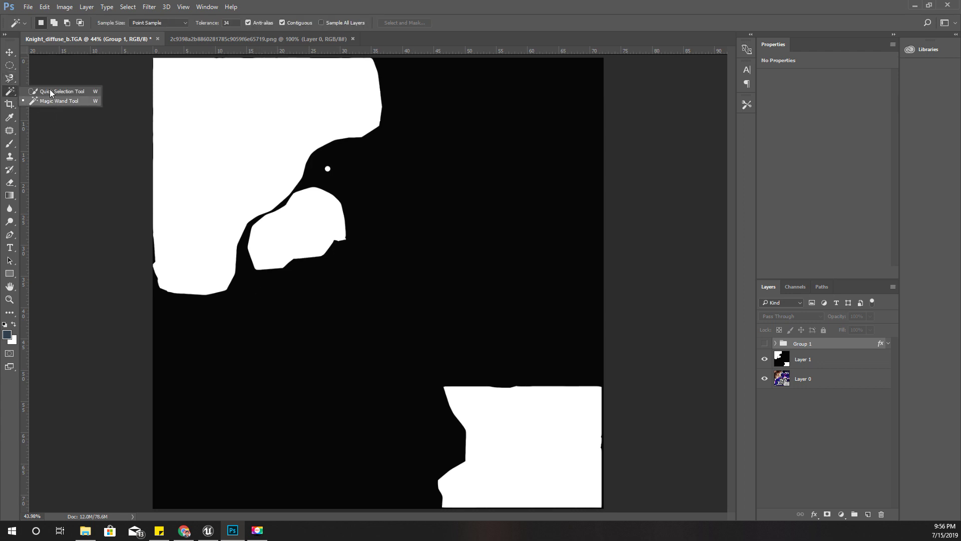
click(50, 98)
click(312, 319)
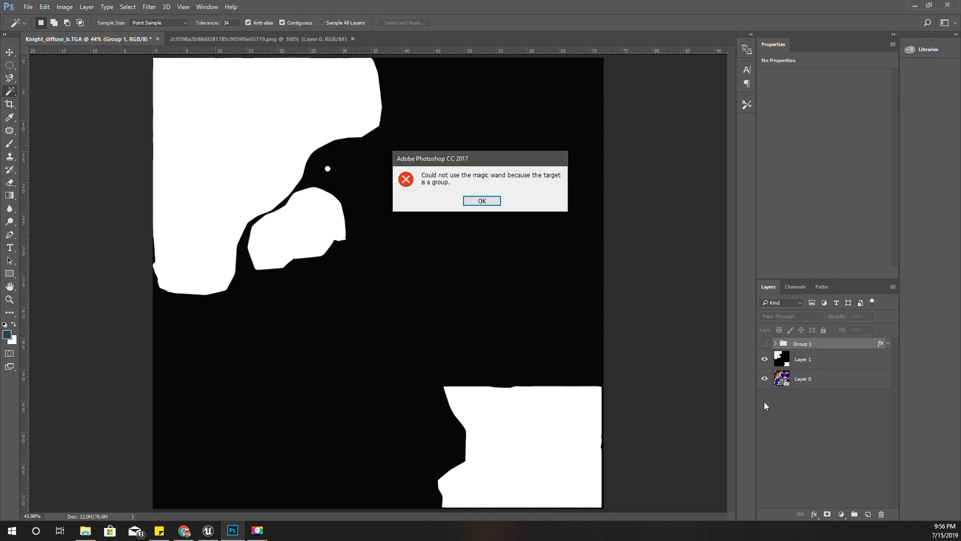
key(Return)
Select the black area of Layer 1 with the Magic Wand, and invert the selection to cover the white skin areas
click(824, 359)
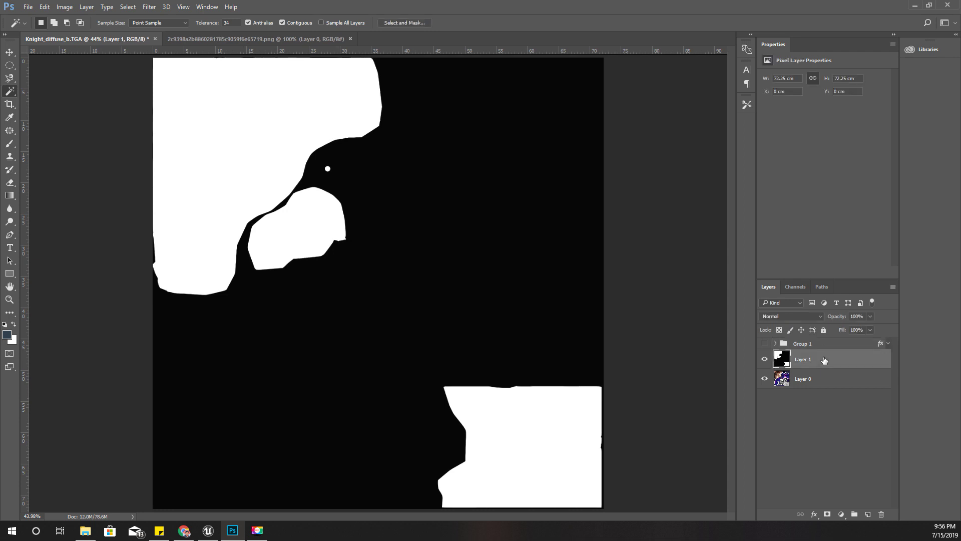
click(278, 347)
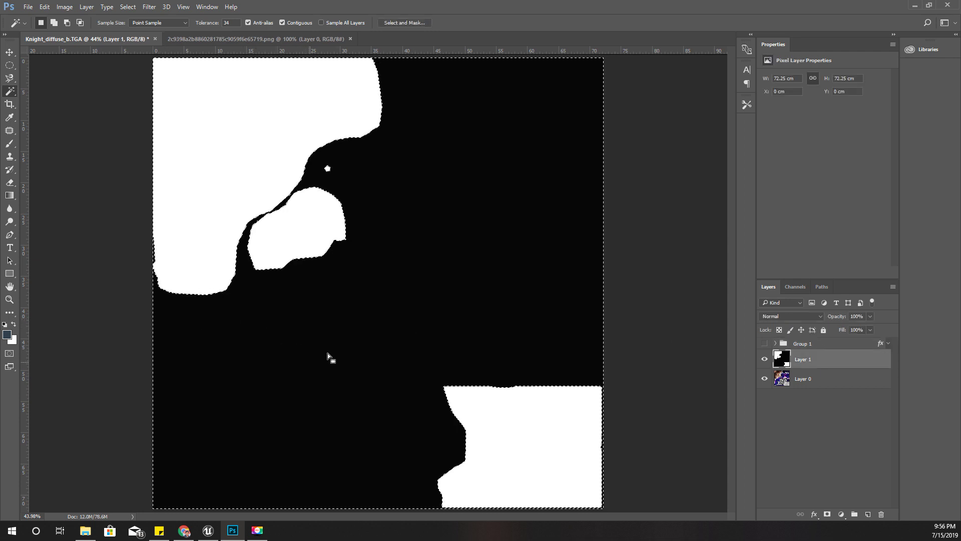
key(ctrl+shift+i)
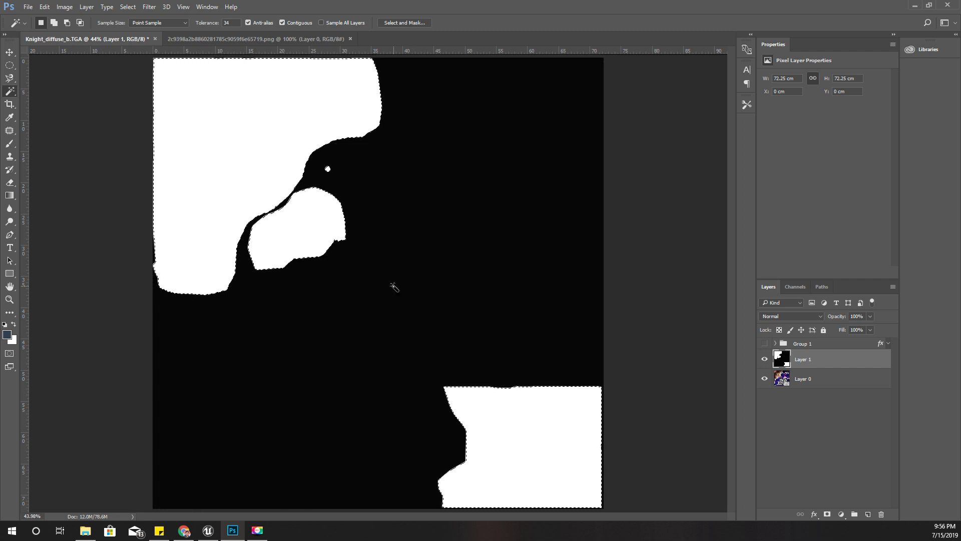
Hide Layer 1, show Group 1, and add a layer mask limiting its cracks to the selected skin areas
click(765, 359)
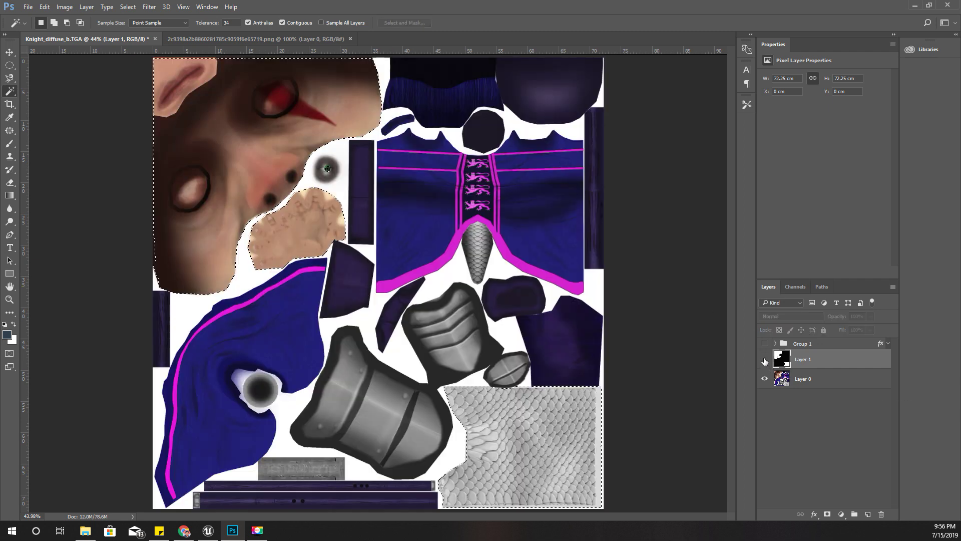
click(764, 343)
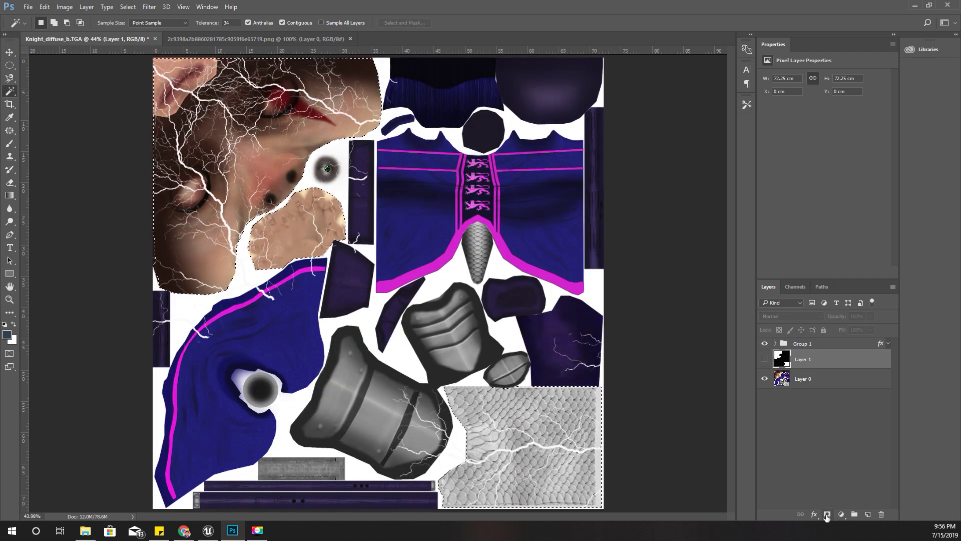
click(821, 344)
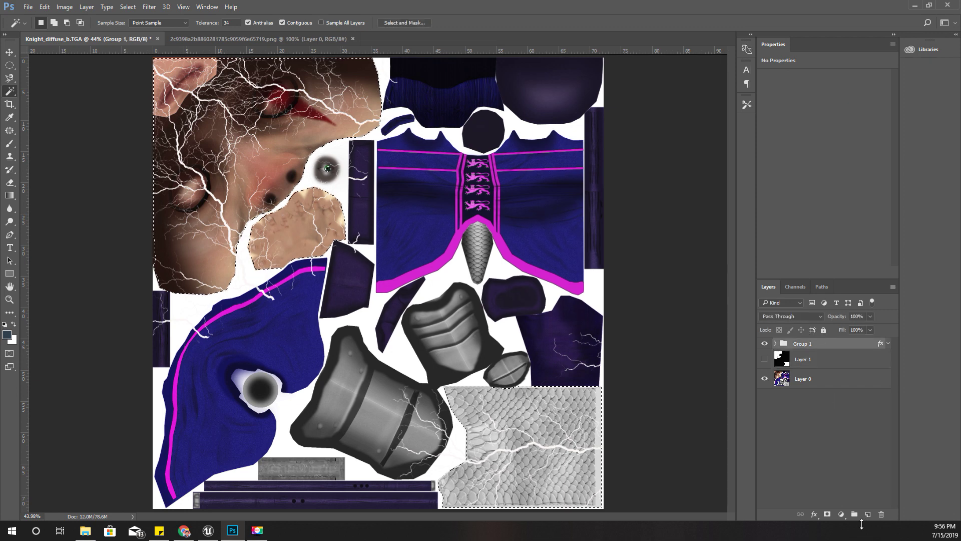
click(827, 514)
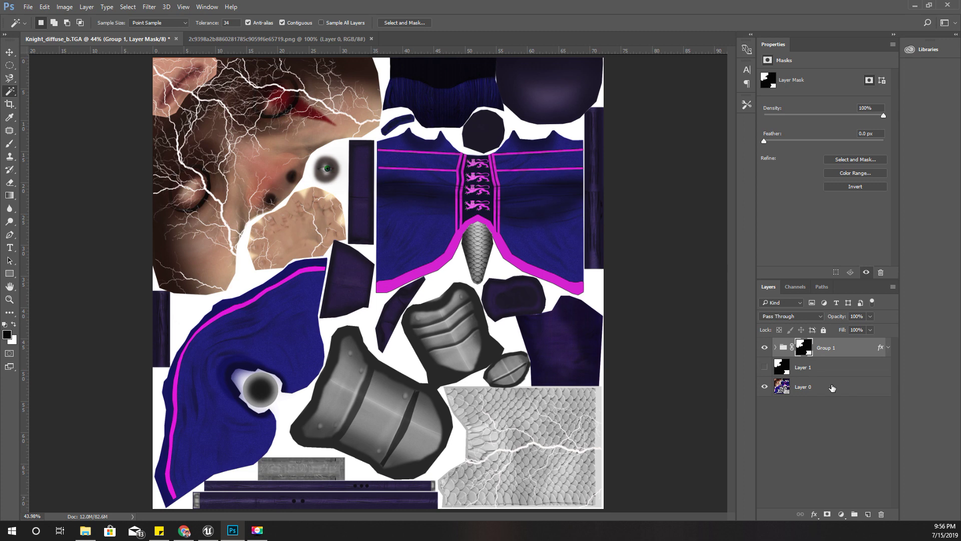
click(765, 387)
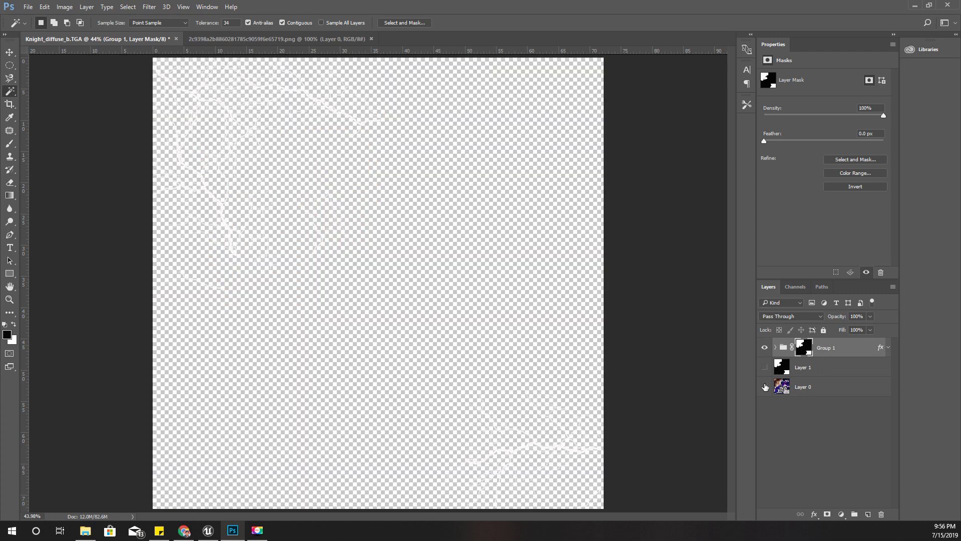
click(765, 387)
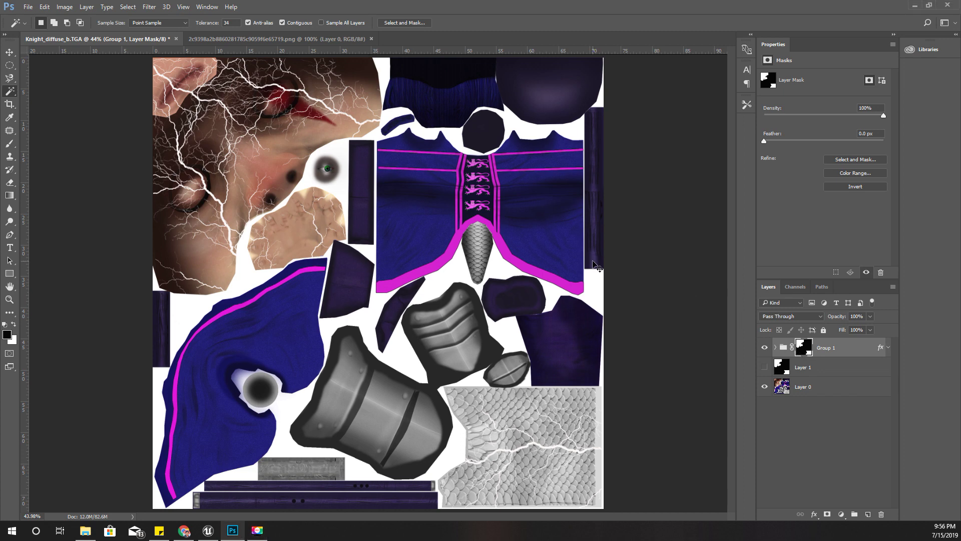
Select the whole canvas and clear the contents of Group 1's layer mask
key(ctrl+a)
key(Delete)
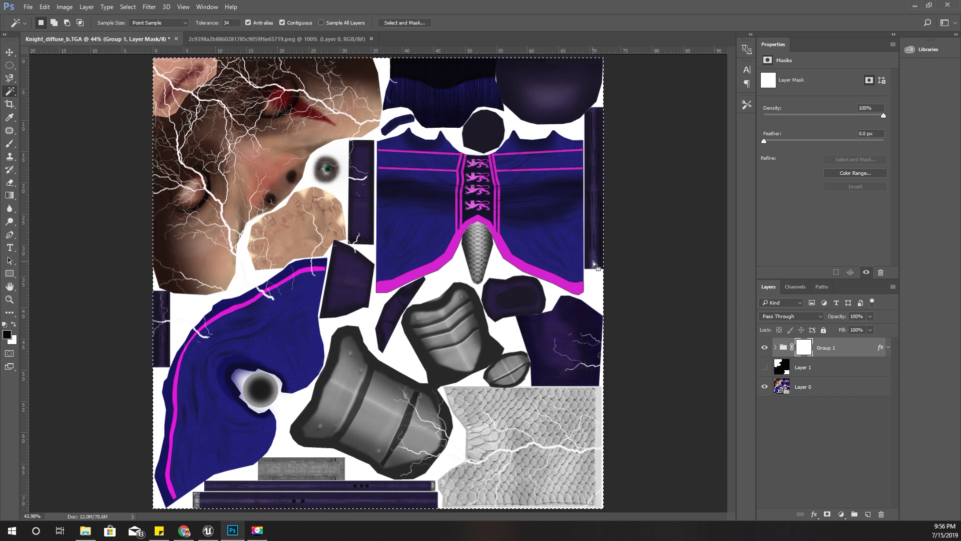
Paste the black-and-white skin mask into Group 1's layer mask, and clear the selection
key(i)
key(shift+BackSpace)
key(Escape)
key(w)
key(ctrl+d)
click(594, 264)
key(ctrl+v)
key(ctrl+d)
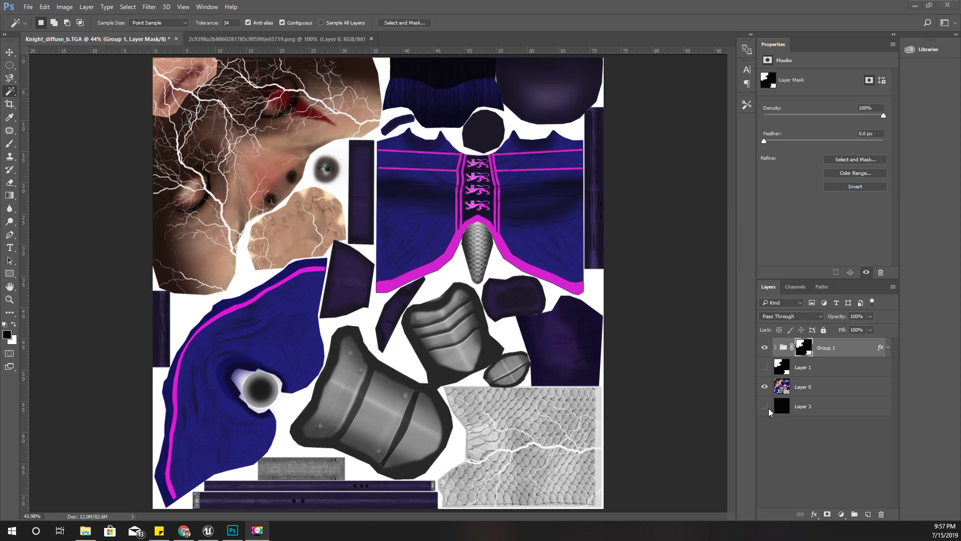
Hide Layer 0, keep Layer 1 hidden, show the black Layer 3 behind Group 1's cracks, and select Layer 3
click(764, 387)
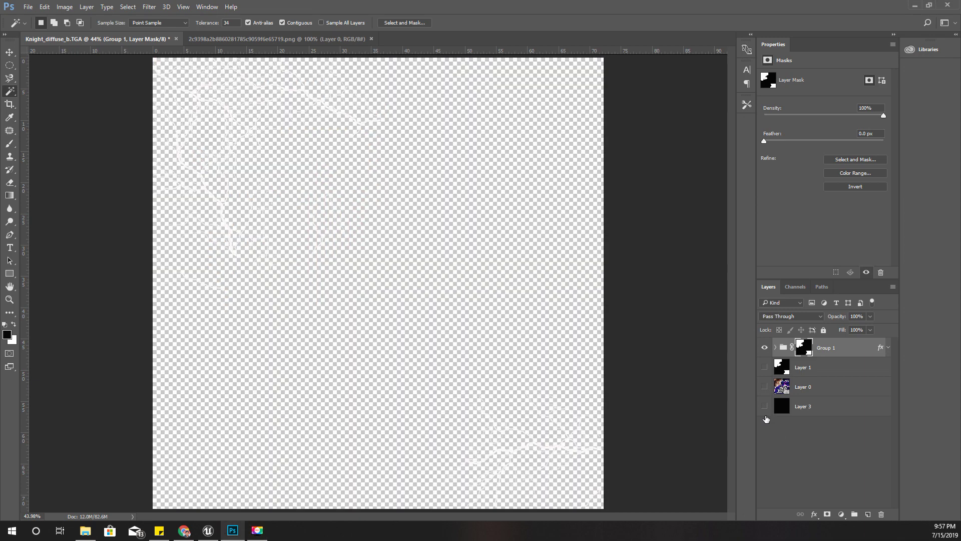
click(764, 407)
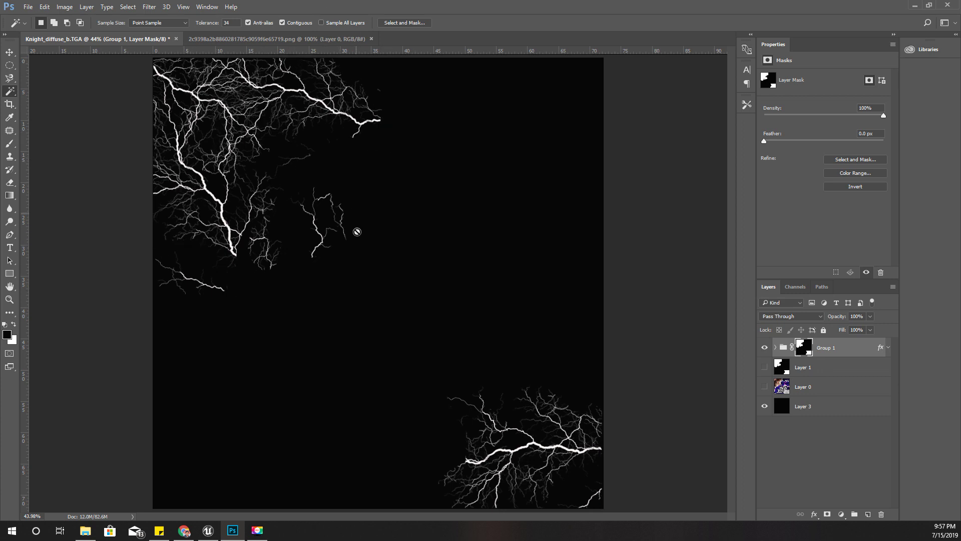
click(764, 386)
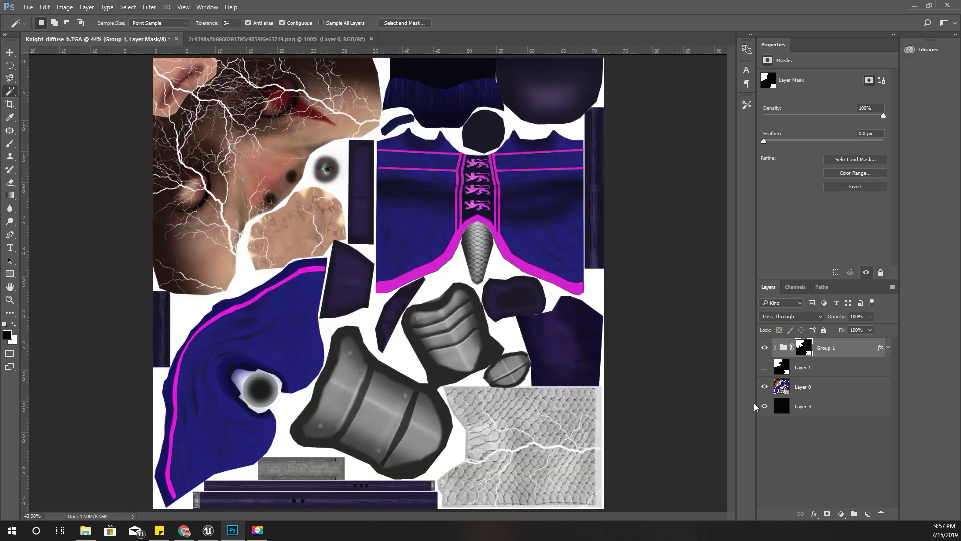
click(764, 406)
click(764, 386)
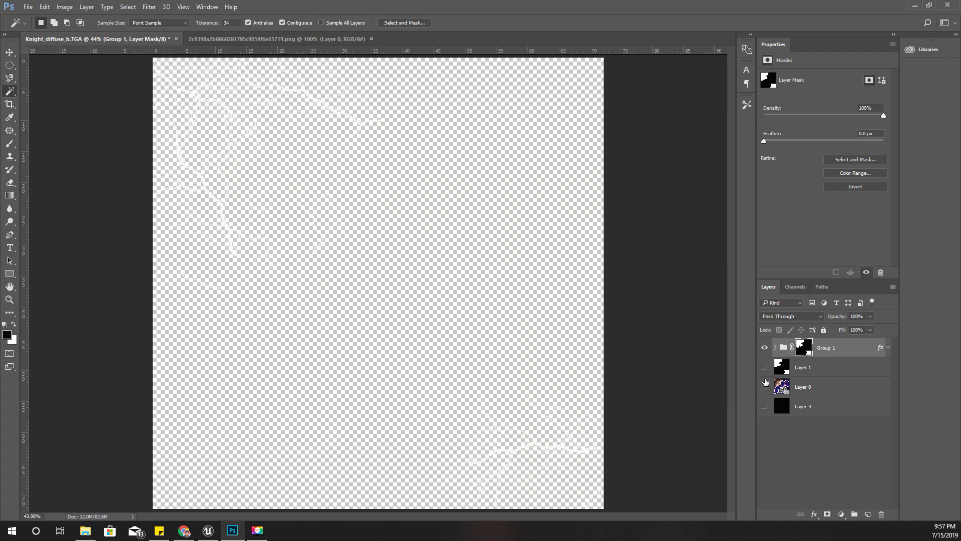
click(765, 367)
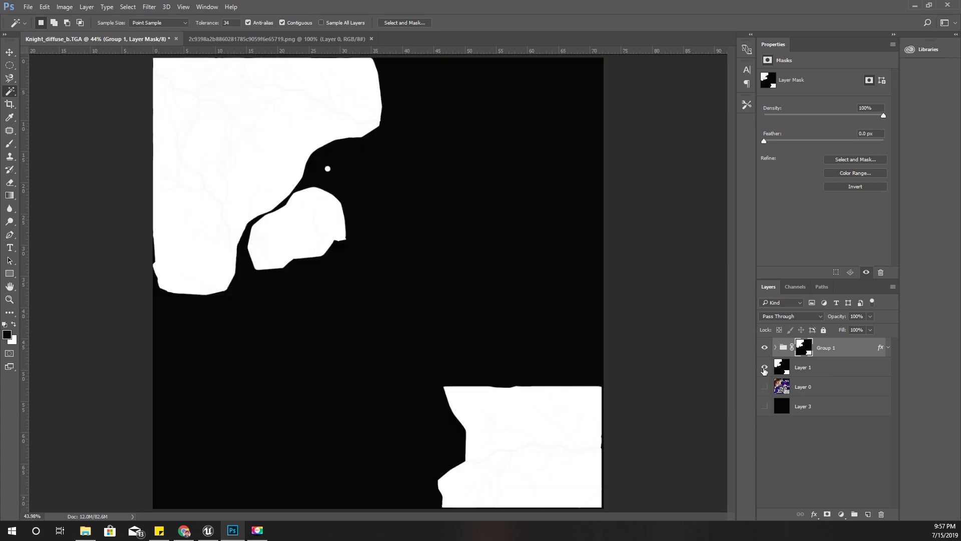
click(764, 369)
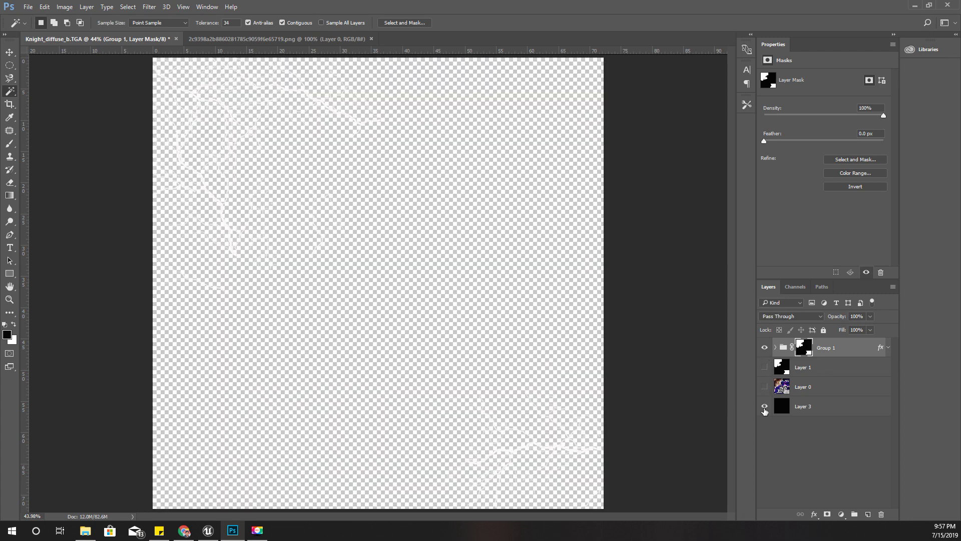
click(764, 406)
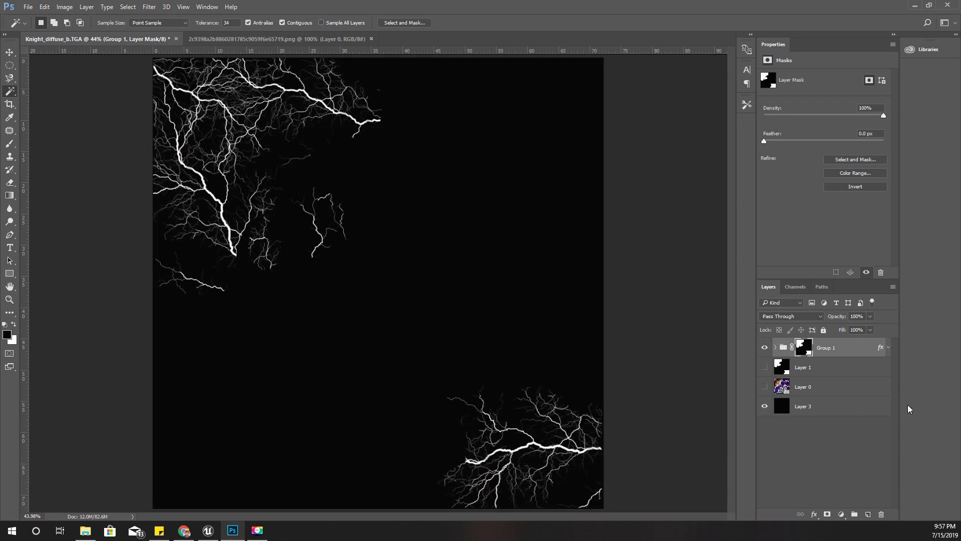
click(837, 408)
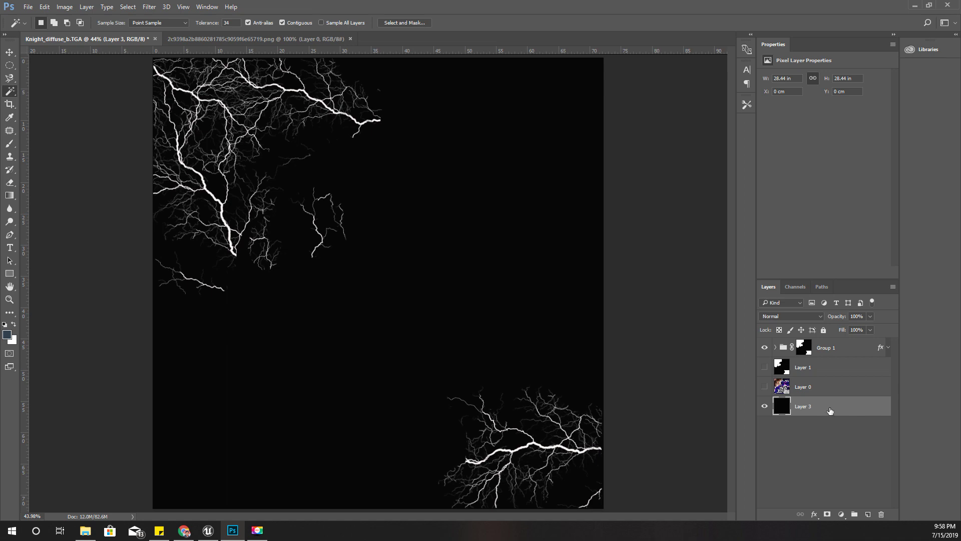
Save the crack pattern on the Desktop as a PNG named Knight_veins_b.png
key(ctrl+shift+s)
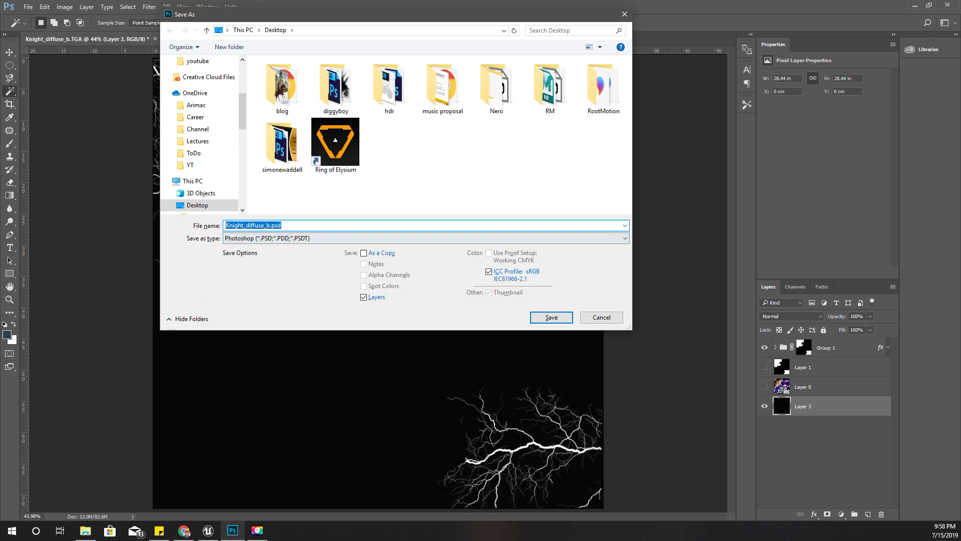
click(315, 237)
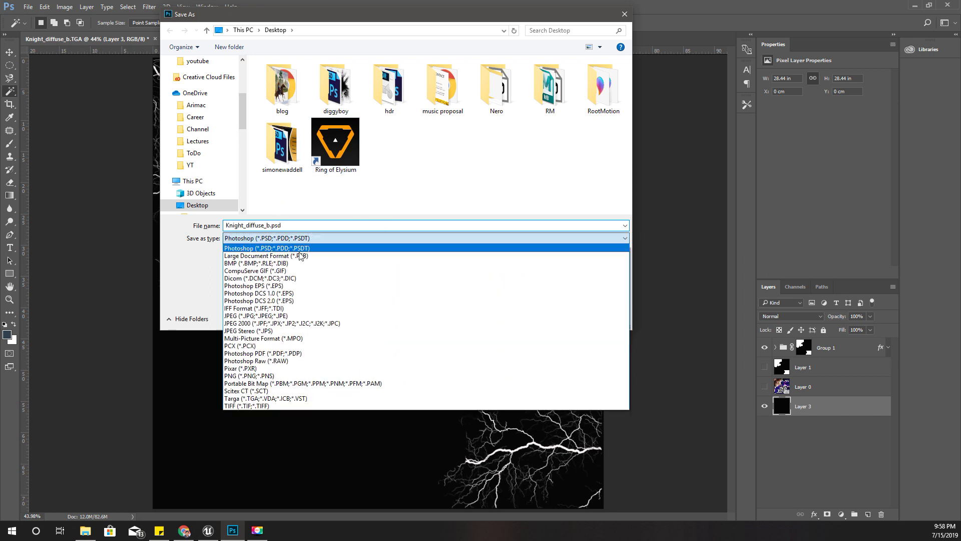
click(277, 373)
click(301, 226)
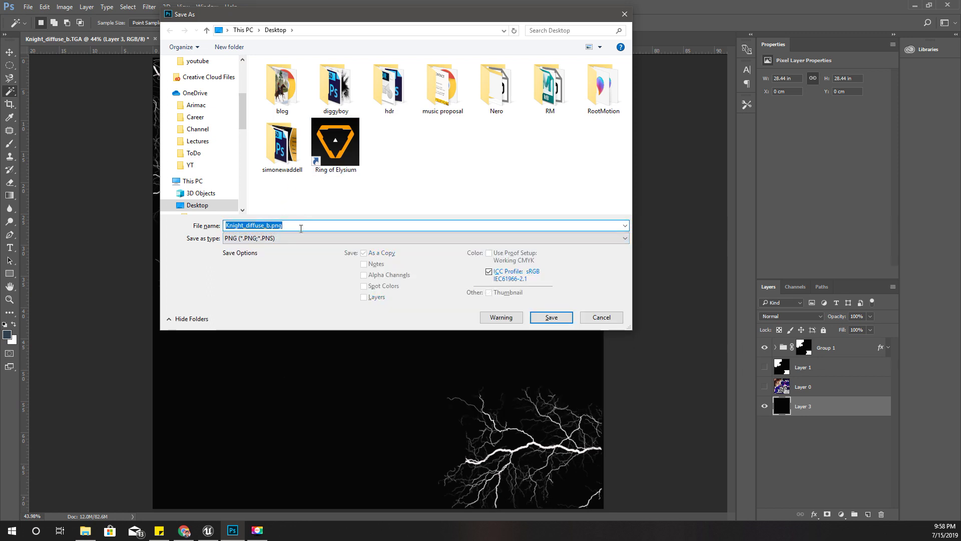
click(301, 225)
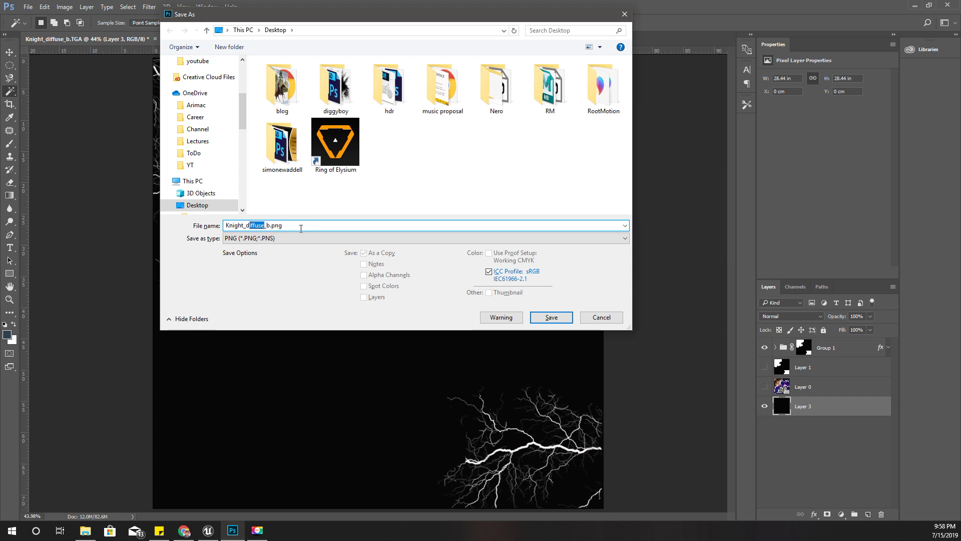
text(mask)
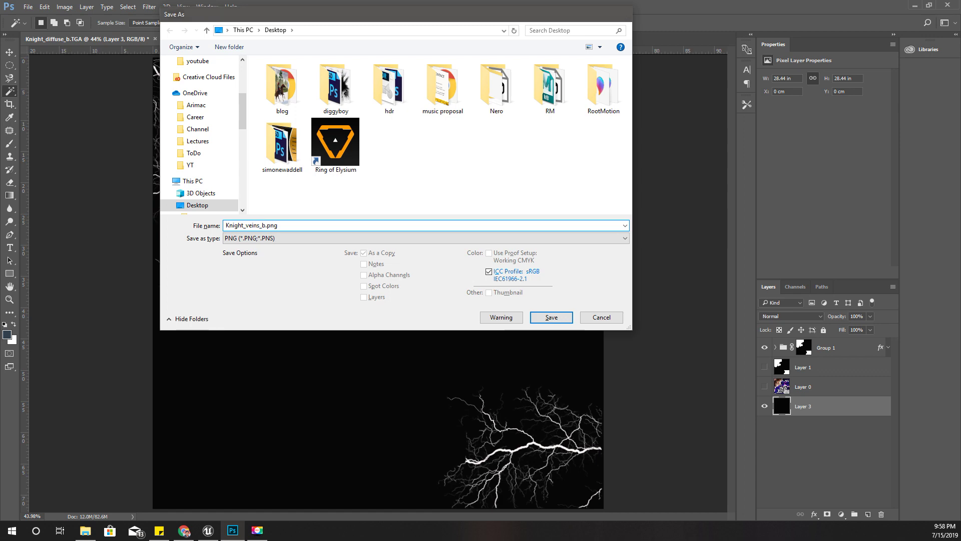
key(Return)
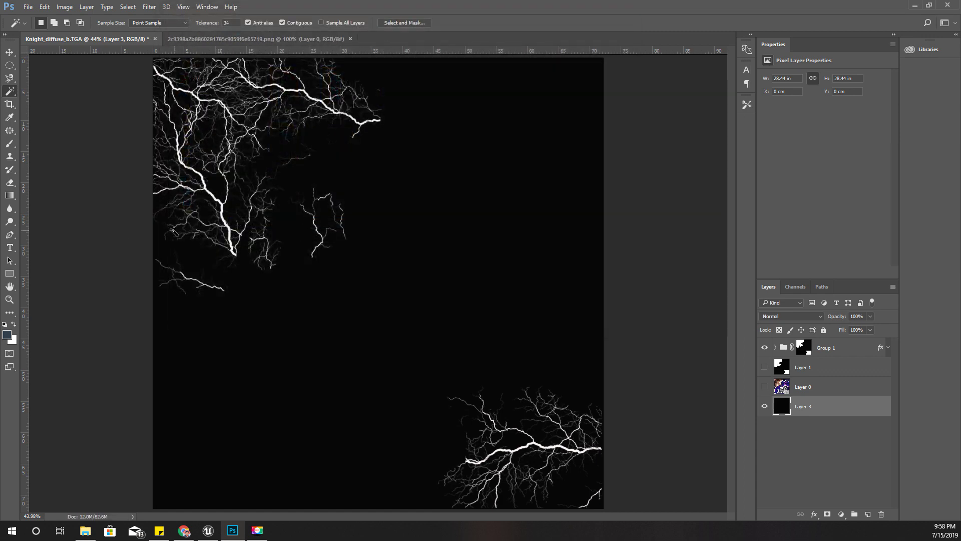
Switch to Unreal Editor, open the imported Knight_veins_b texture to check it, and return to the Knight folder
key(alt+Tab)
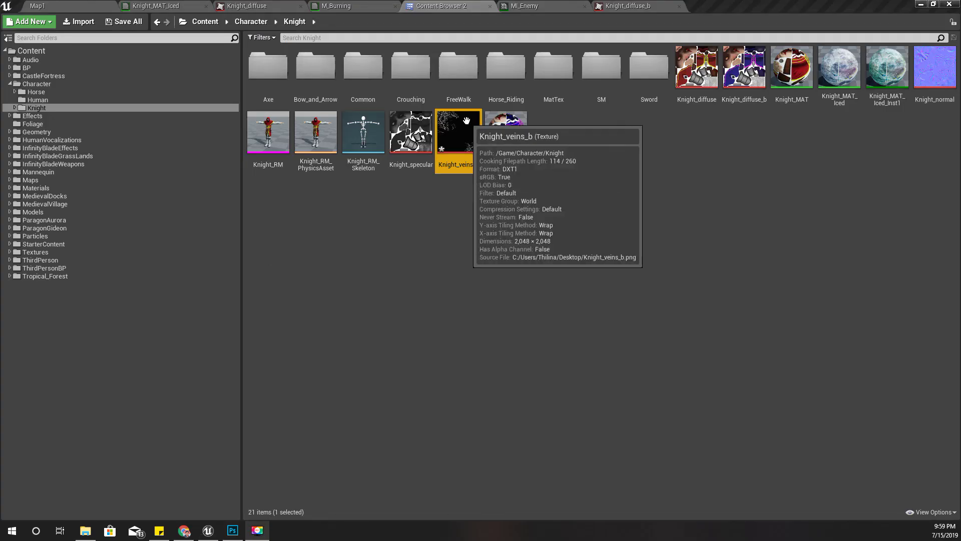
double_click(467, 122)
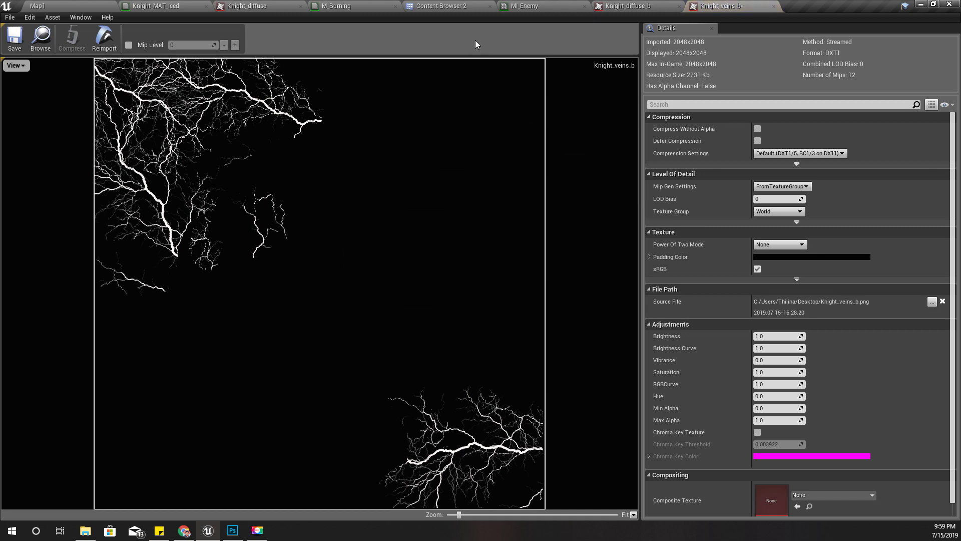
click(441, 5)
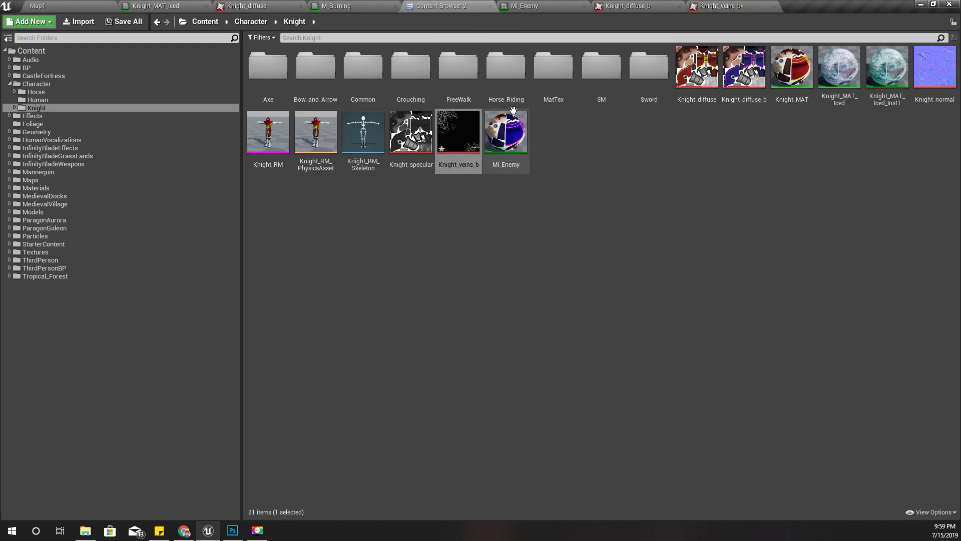
Duplicate the Knight_MAT material, name the copy M_Knight_Poisoned, and open it for editing
click(788, 75)
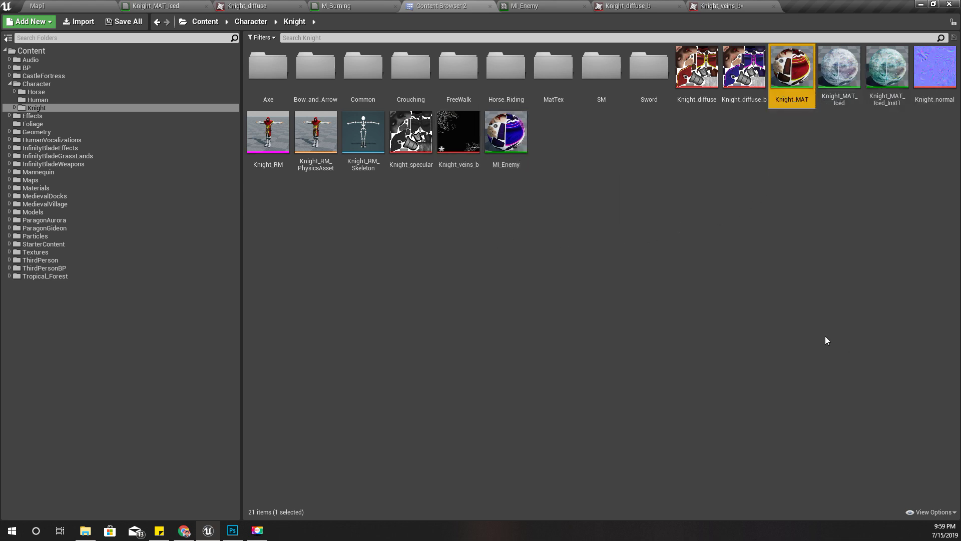
key(ctrl+w)
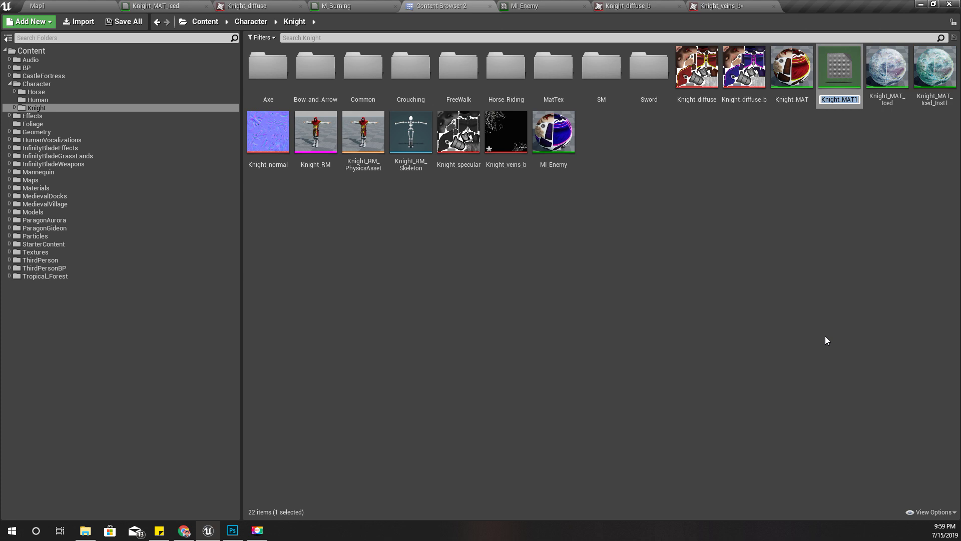
key(Home)
key(shift+End)
text(Knight_Poisoned)
key(Home)
text(M_)
key(Return)
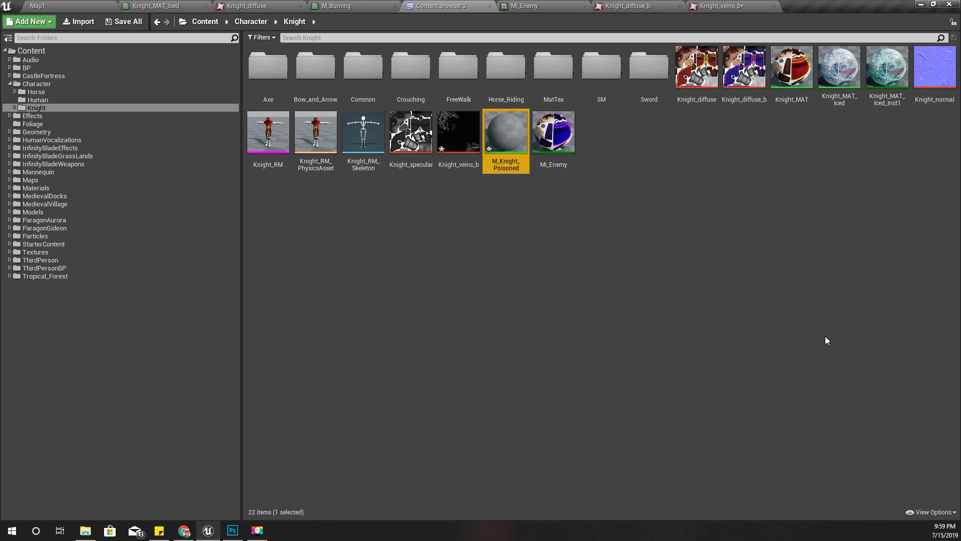
key(Return)
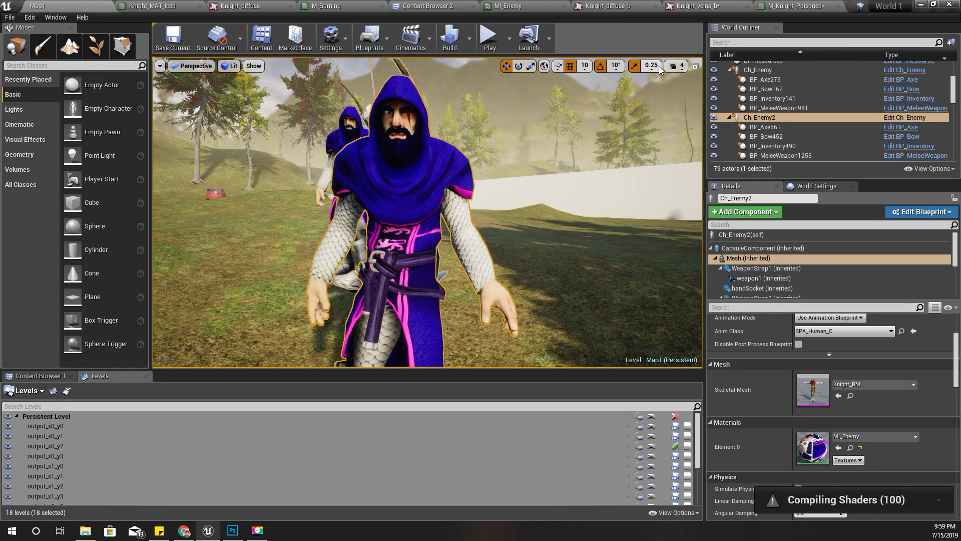
Add the Knight_veins_b texture to the M_Knight_Poisoned graph as a texture sample between the Spec and Normal nodes
click(456, 6)
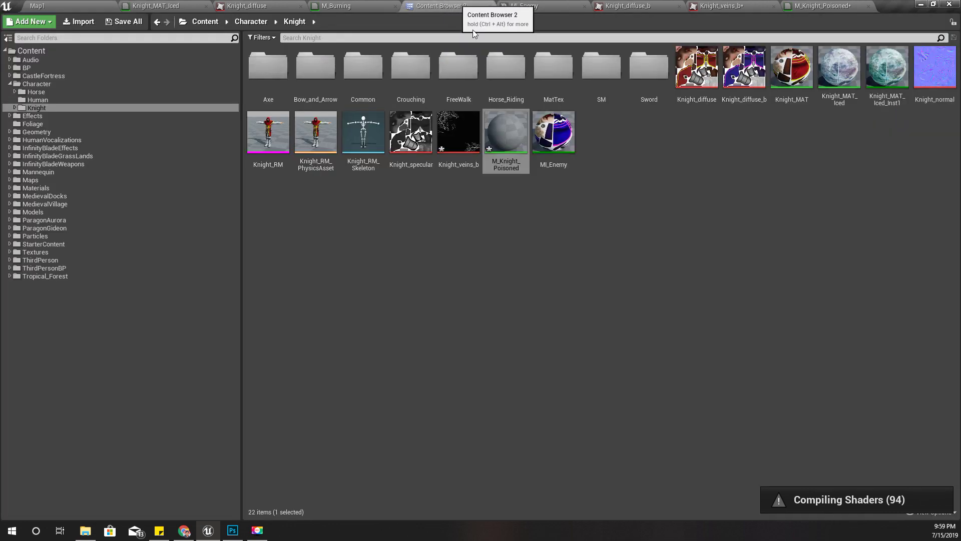
drag(458, 132, 261, 245)
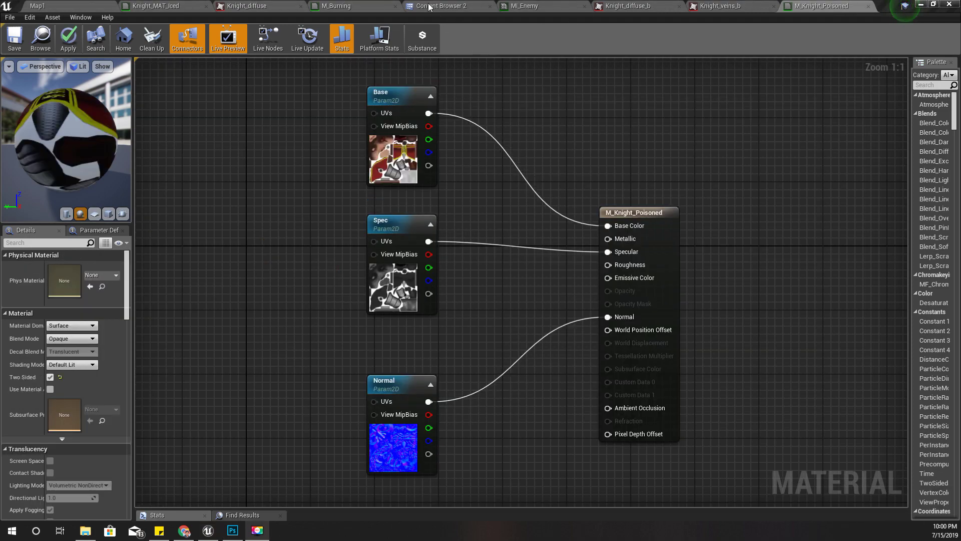
click(423, 4)
drag(459, 133, 271, 271)
right_drag(288, 111, 348, 157)
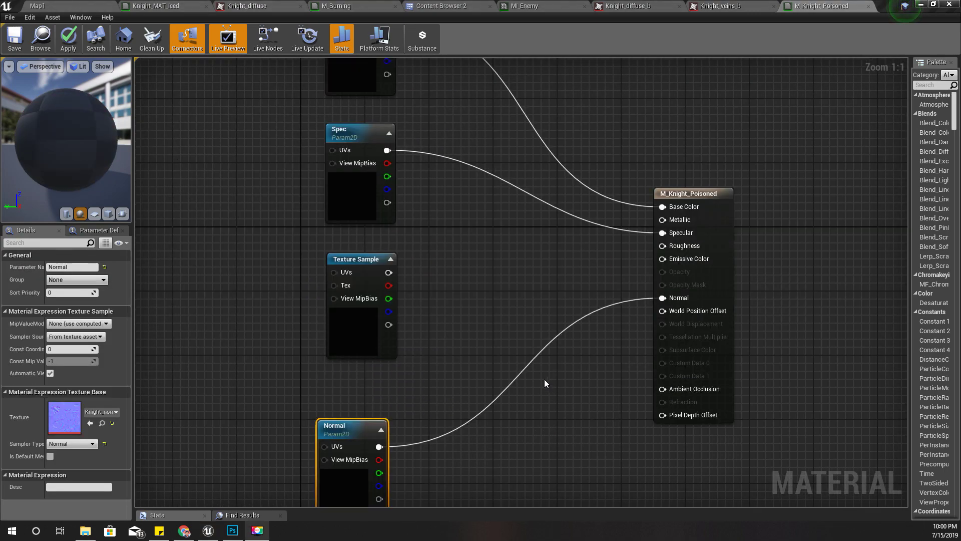
click(359, 346)
Feed the veins texture sample's colour output into input A of a new Multiply node
drag(388, 273, 452, 269)
text(multiply)
key(Return)
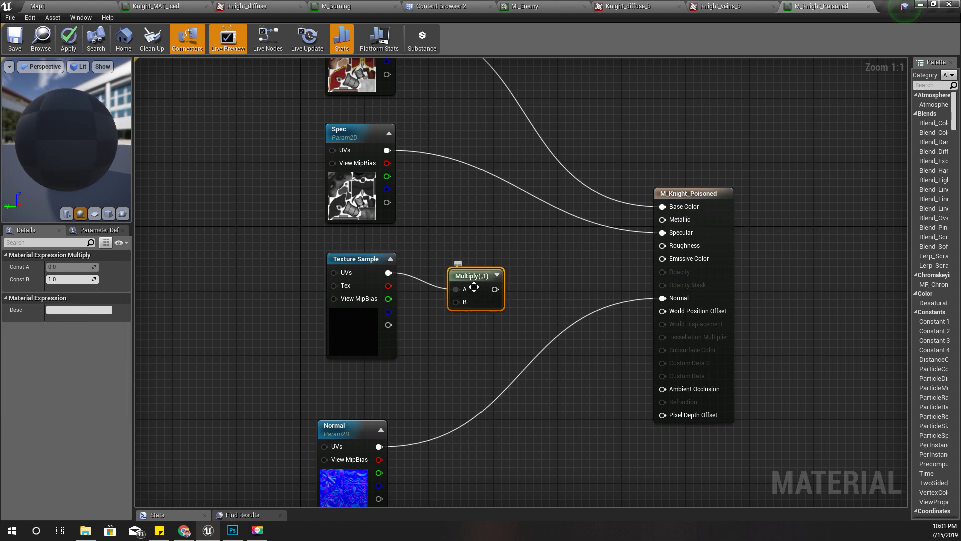
drag(473, 285, 439, 362)
Add a vector parameter named Emissive Color to Multiply's input B, with green colour R 0.0, G 1.0, B 0.122371
text(vectorpara)
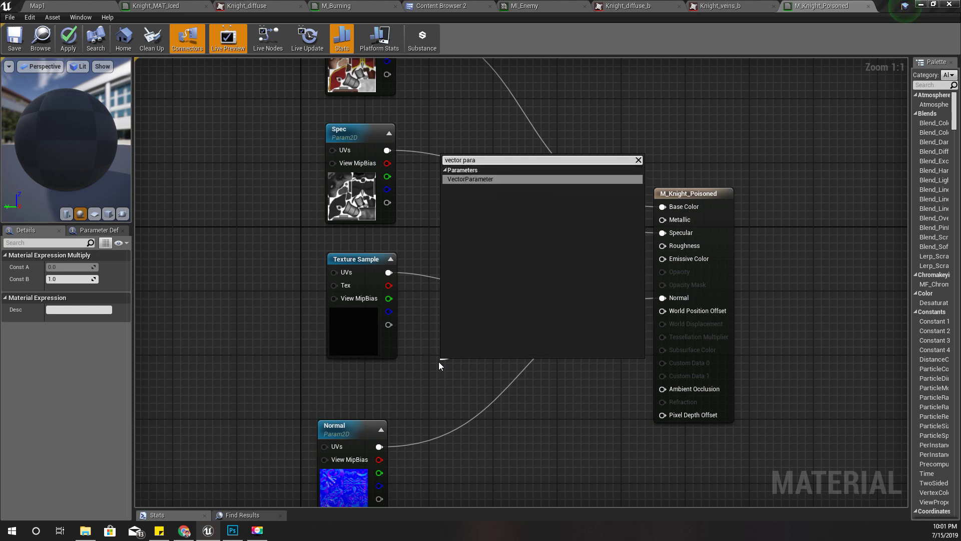
key(Return)
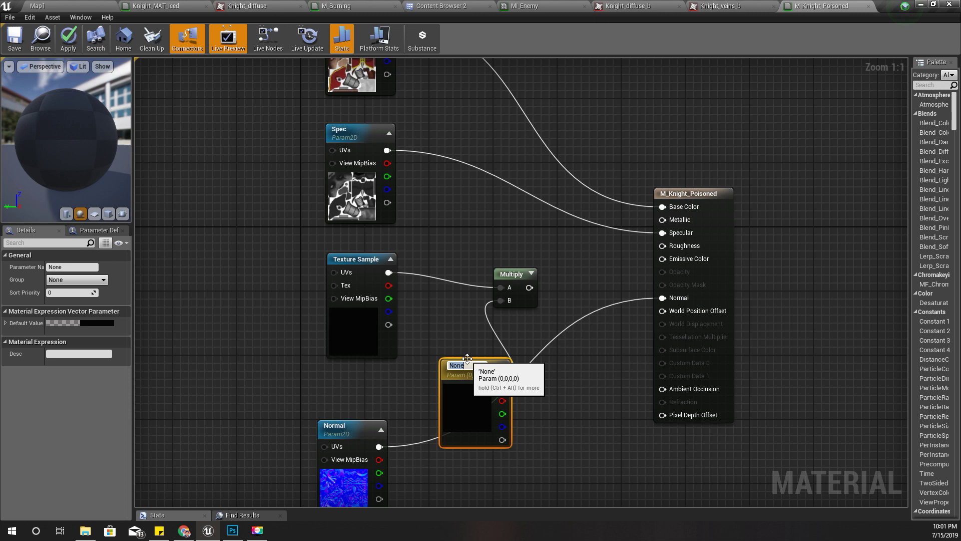
drag(529, 287, 600, 258)
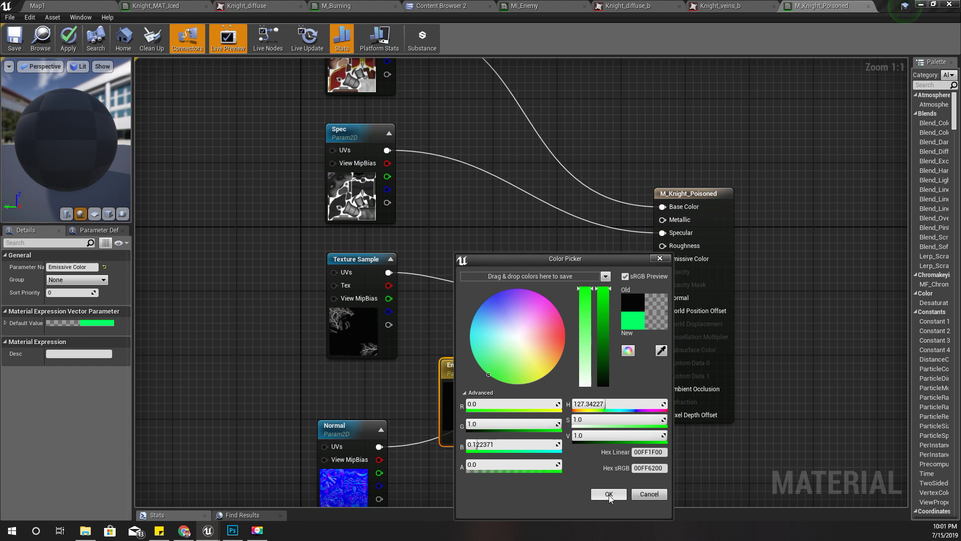
click(609, 495)
Connect the Multiply output to the material's Emissive Color input, and arrange the three veins nodes compactly
drag(487, 359, 452, 305)
drag(529, 288, 672, 259)
drag(266, 249, 503, 317)
drag(491, 271, 475, 272)
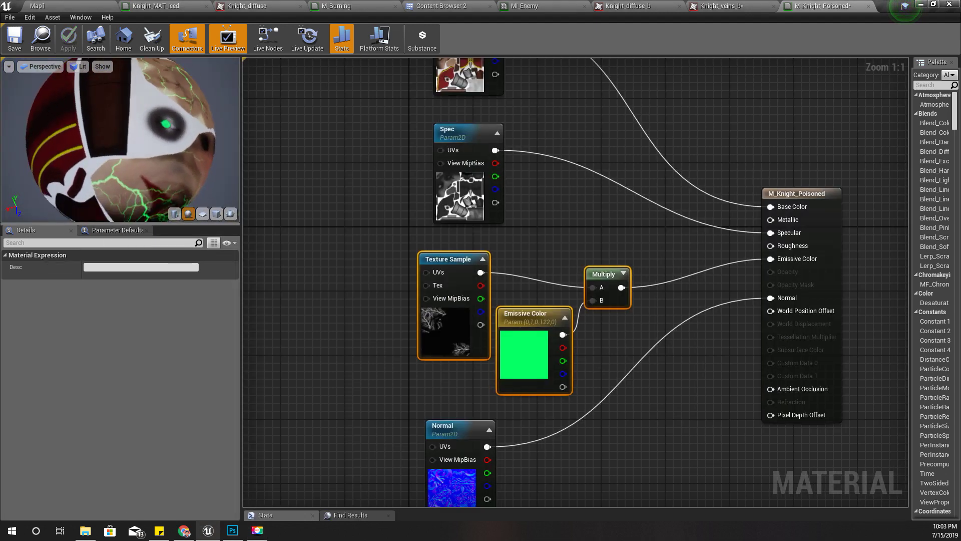
Rotate and enlarge the material preview to examine the glowing green veins on the skin, and restore a small preview
drag(160, 172, 161, 172)
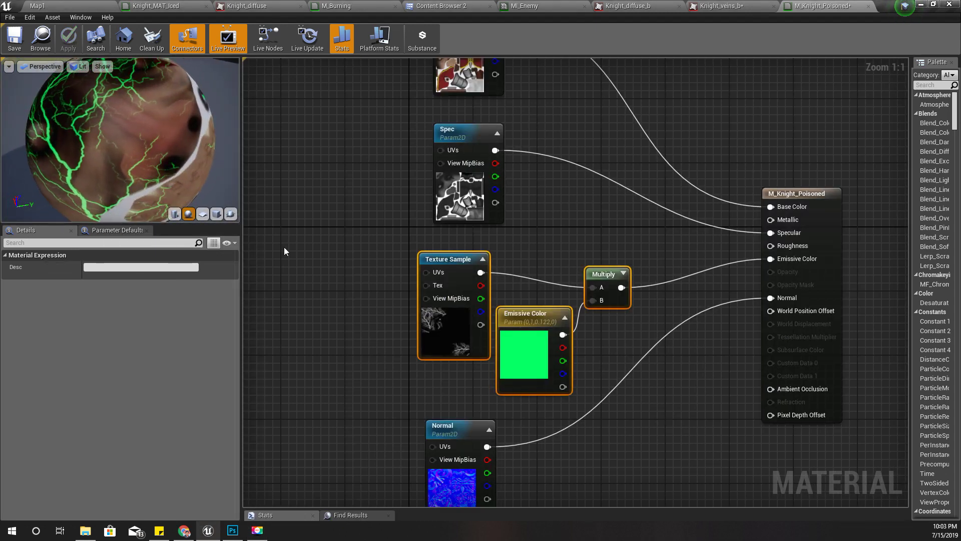
drag(239, 171, 492, 171)
drag(322, 219, 310, 317)
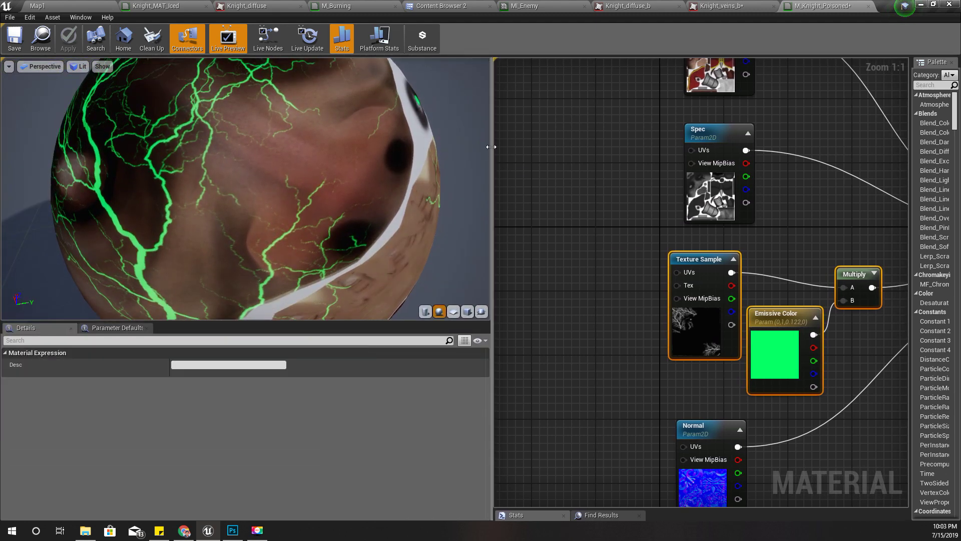
drag(491, 147, 180, 142)
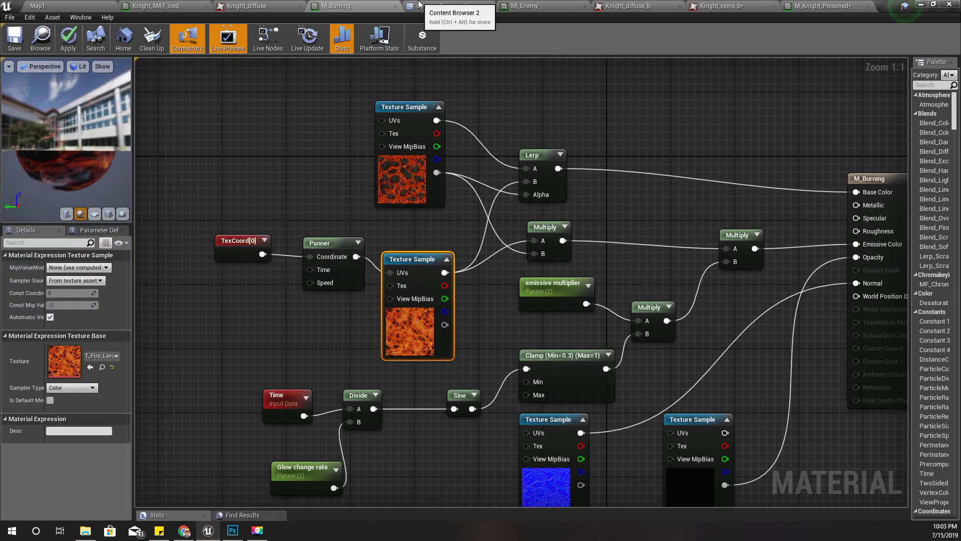
Place the Idle_stand animation from the Knight FreeWalk folder onto the open grass in Map1
click(451, 5)
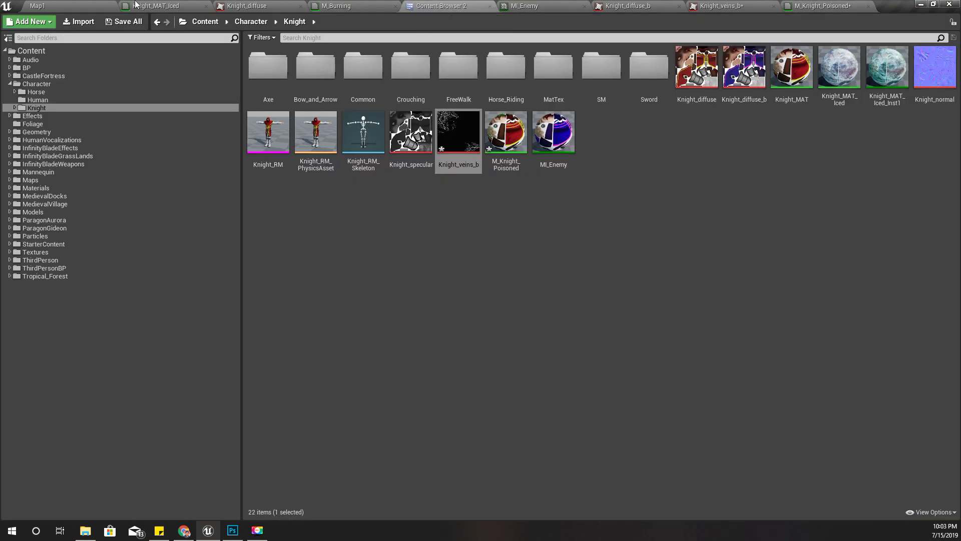
click(93, 5)
right_drag(397, 226, 382, 161)
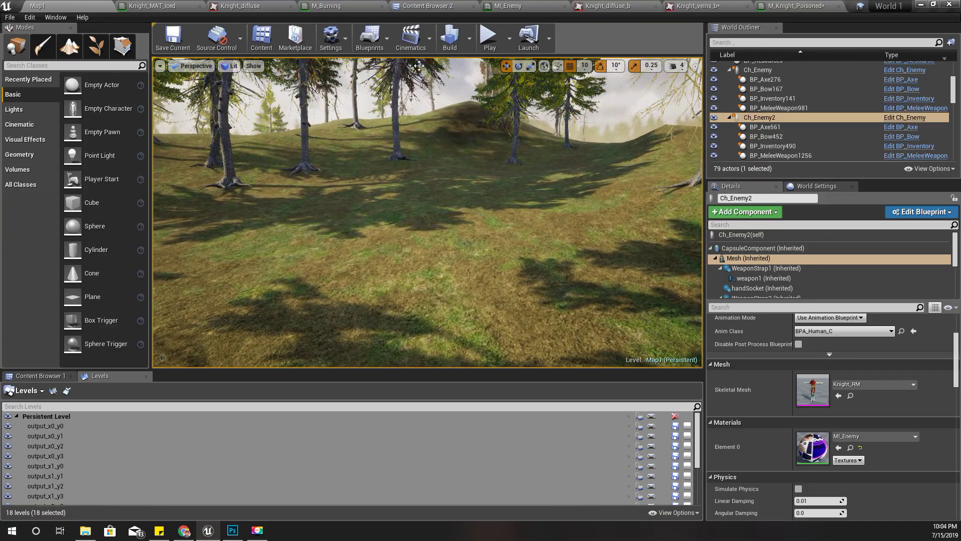
click(424, 5)
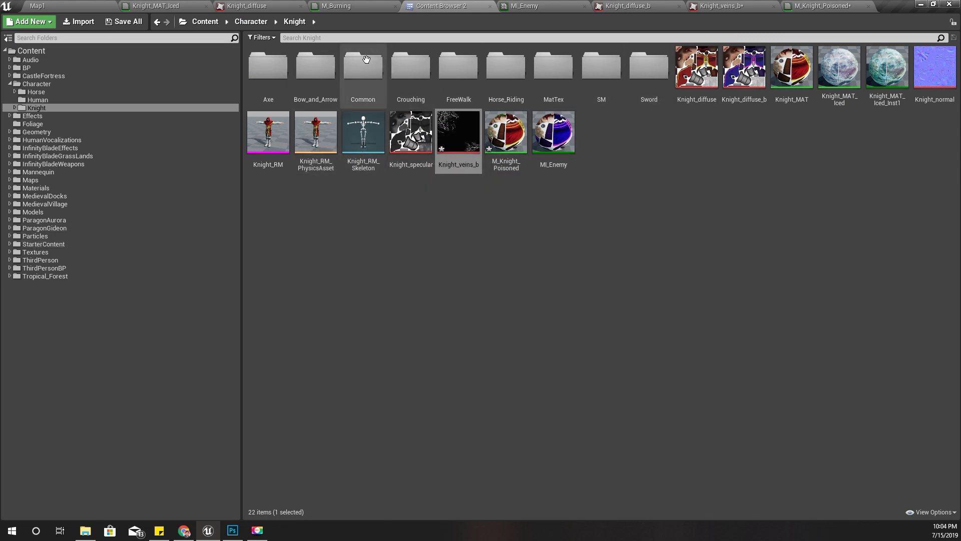
click(407, 71)
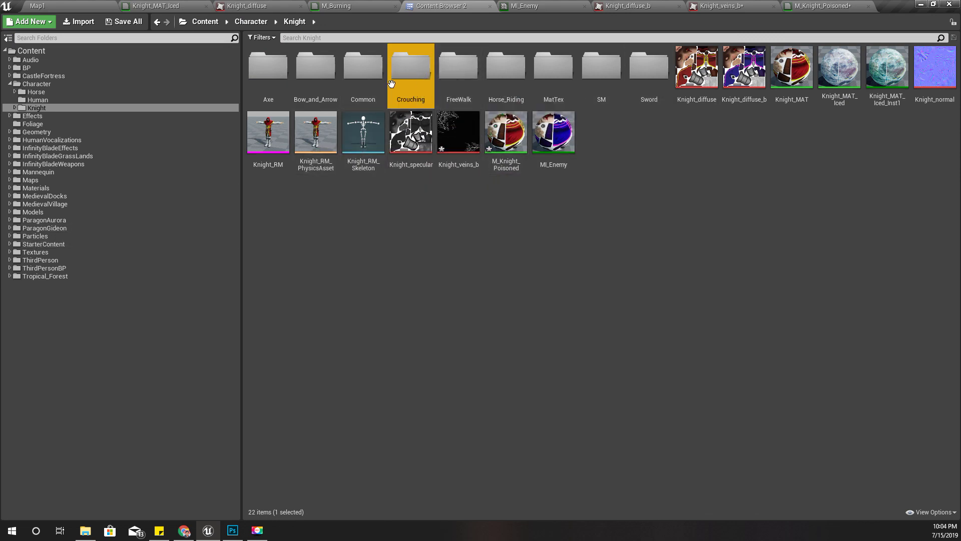
click(460, 75)
double_click(461, 75)
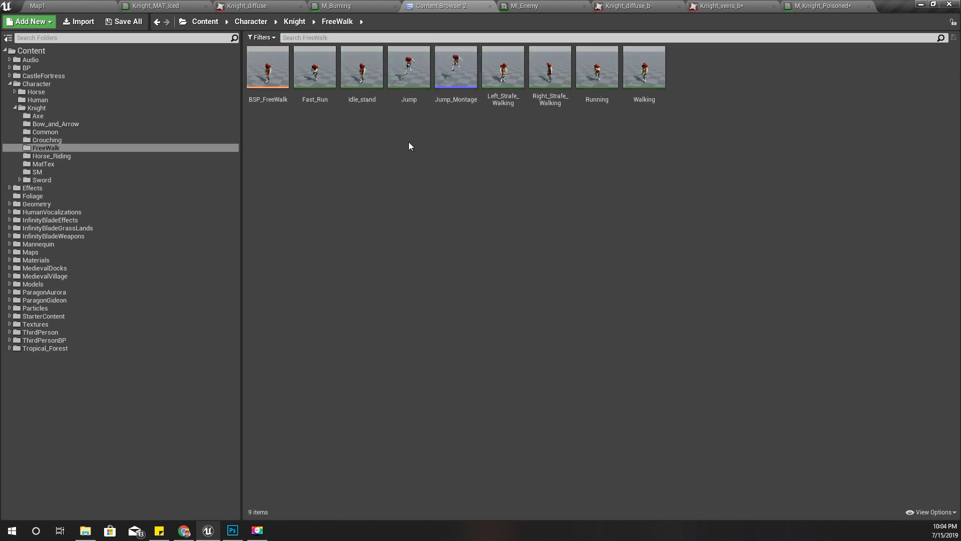
drag(361, 67, 327, 247)
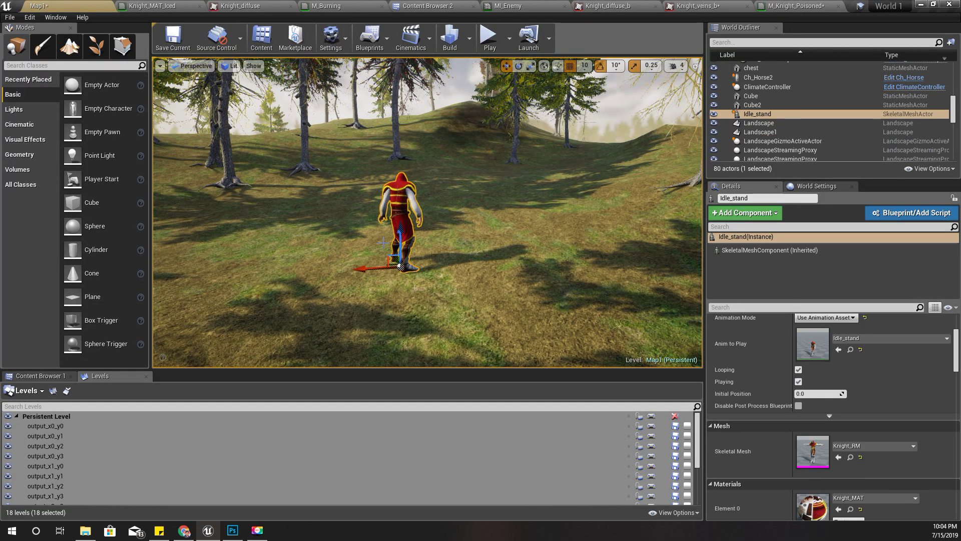
Rotate the placed Idle_stand knight in the level so its front faces the camera
key(e)
drag(375, 275, 351, 283)
key(w)
mouse_move(419, 314)
right_down()
mouse_move(428, 310)
mouse_move(419, 314)
right_up()
key(s)
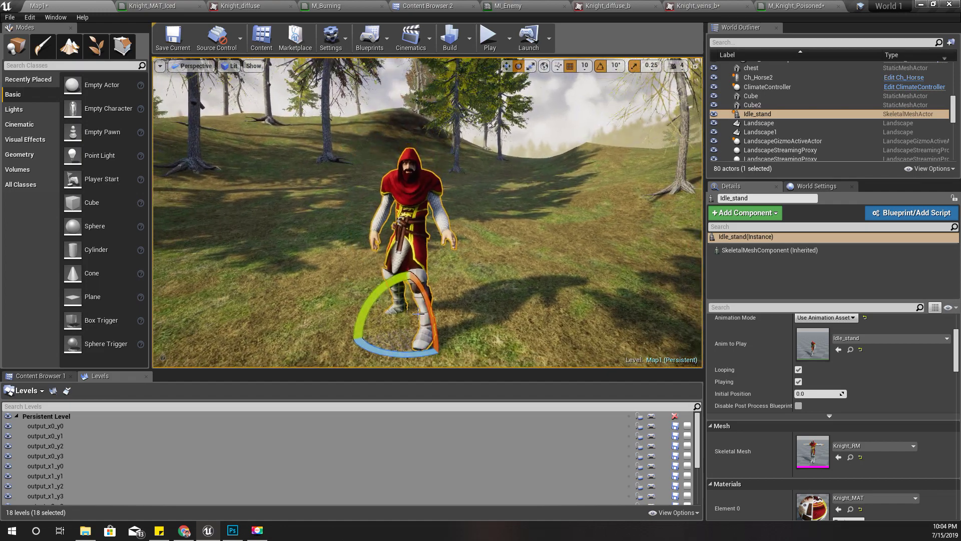
Assign the M_Knight_Poisoned material from the Knight folder to Element 0 of the Idle_stand actor
click(423, 5)
click(295, 22)
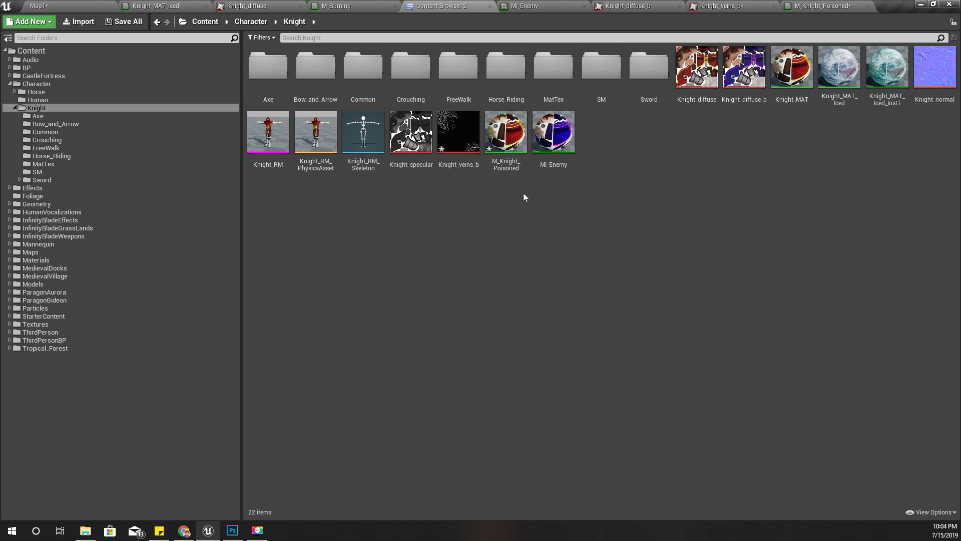
drag(506, 133, 798, 490)
Examine the green veins on the knight's face and arms up close, including in a fullscreen viewport
key(w)
right_drag(451, 215, 431, 193)
key(d)
key(w)
key(f)
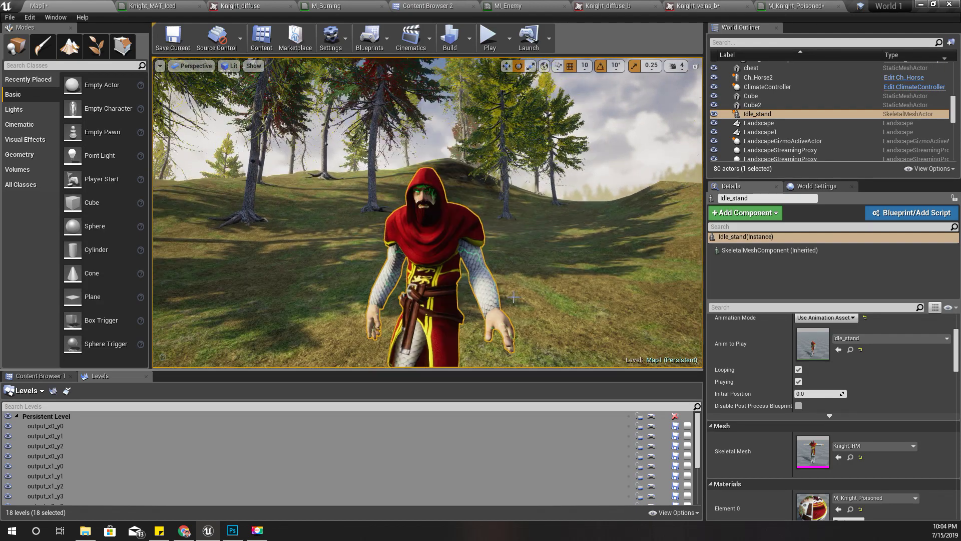
scroll(513, 296, up, 4)
scroll(513, 296, down, 4)
middle_drag(513, 296, 504, 312)
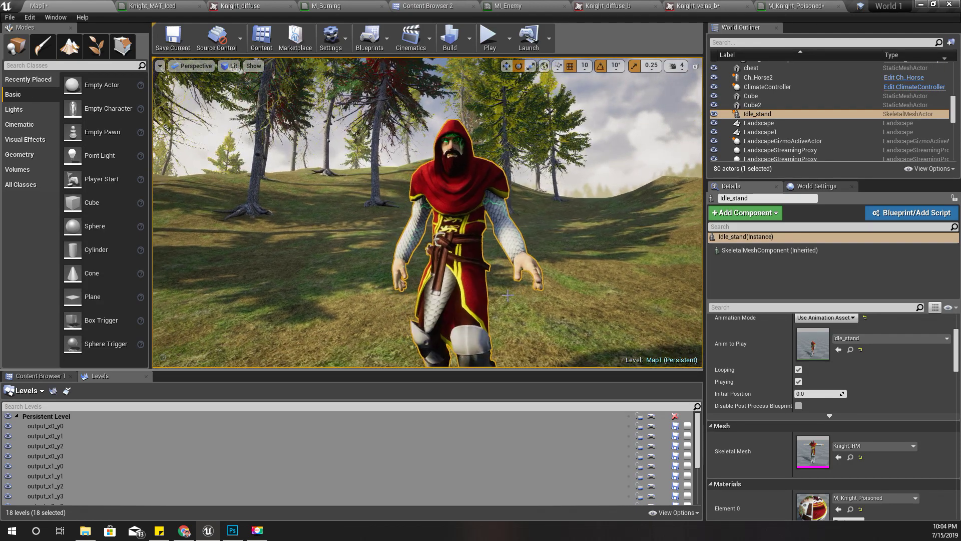
key(F11)
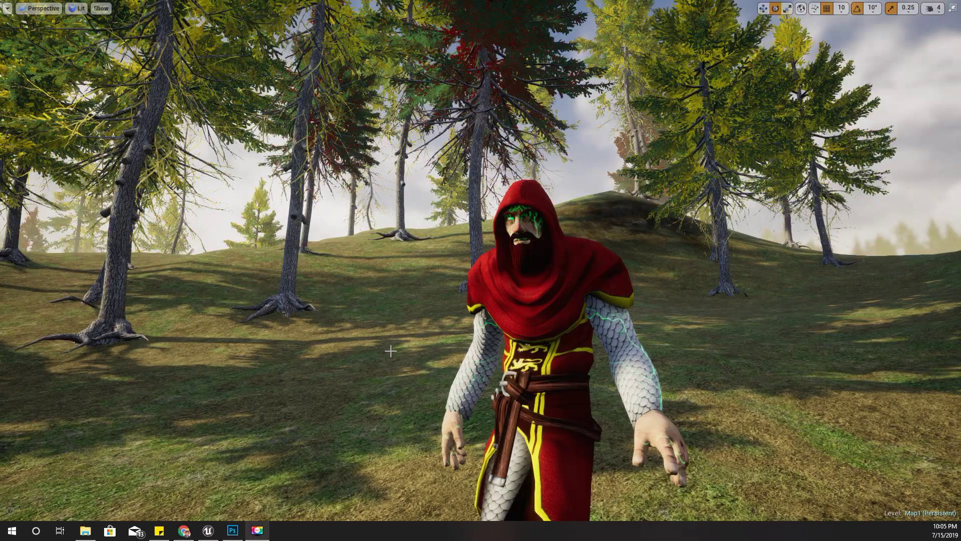
right_drag(391, 348, 499, 357)
key(a)
key(d)
key(w)
key(w)
key(s)
key(w)
key(w)
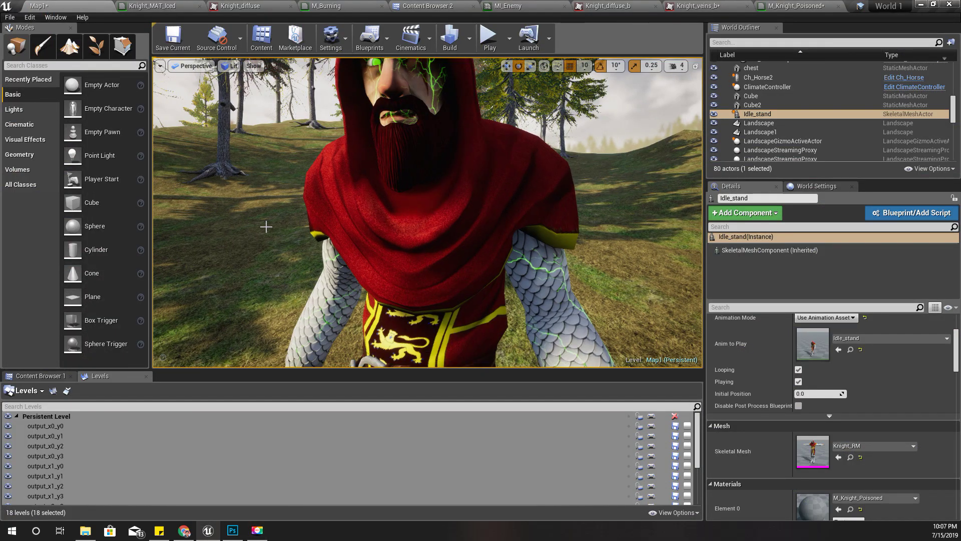
Create a material instance of M_Knight_Poisoned in the Knight folder, keeping the suggested name
click(779, 6)
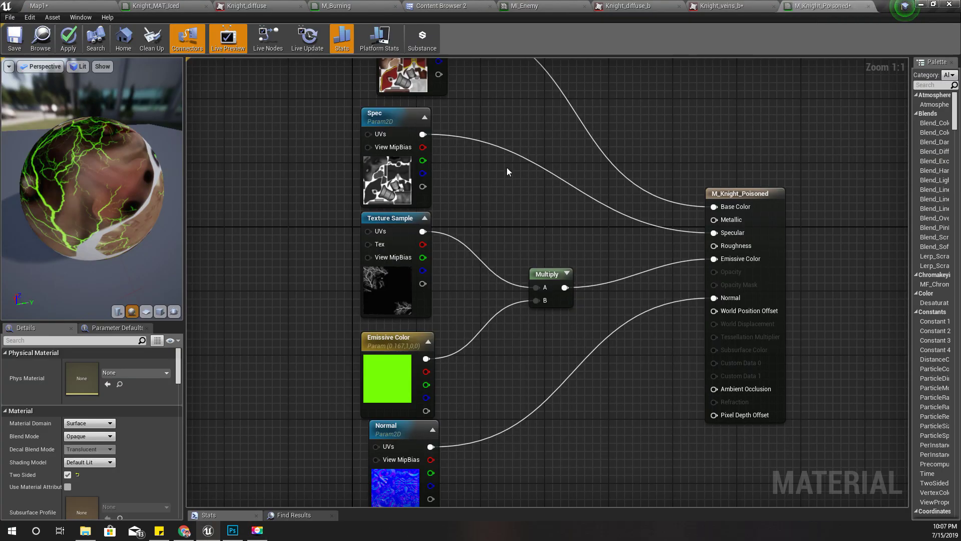
right_drag(509, 230, 545, 329)
click(443, 114)
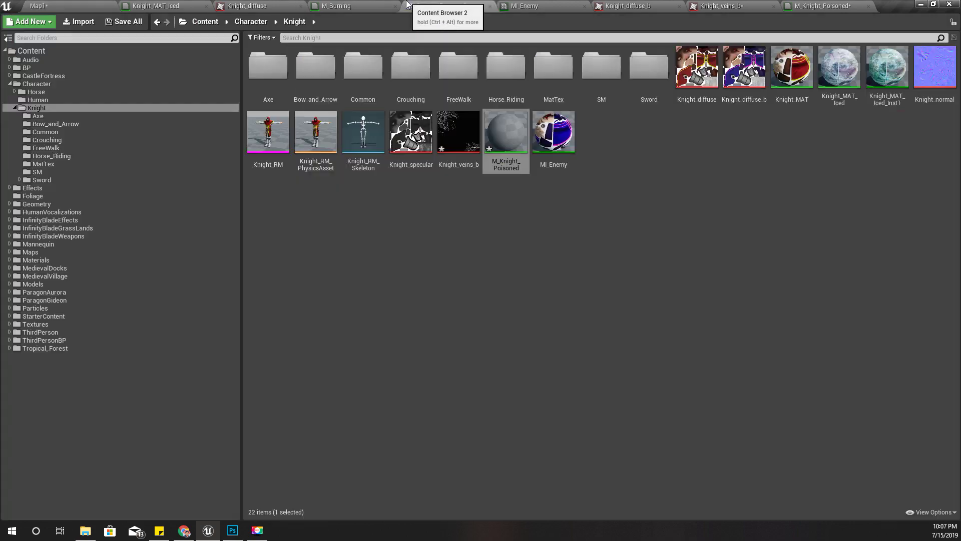
click(435, 6)
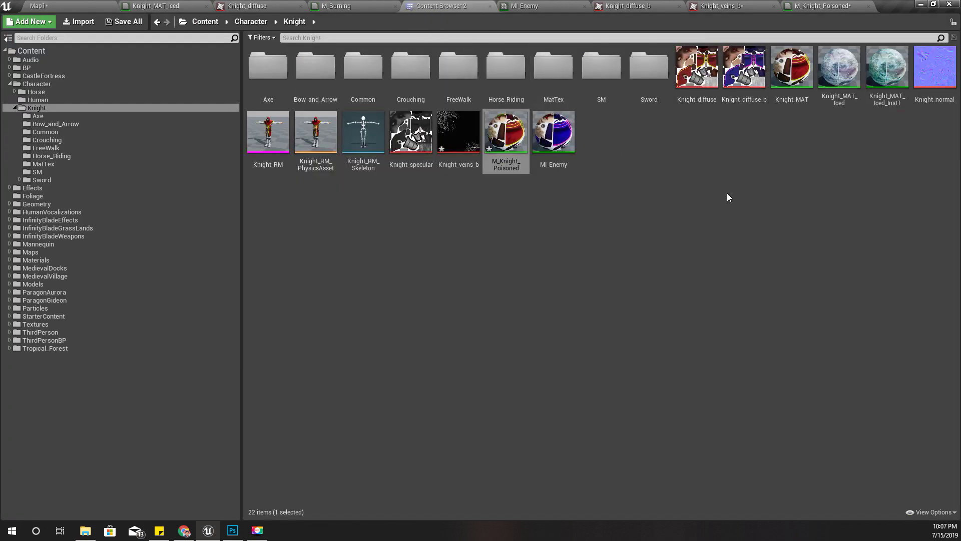
right_click(508, 129)
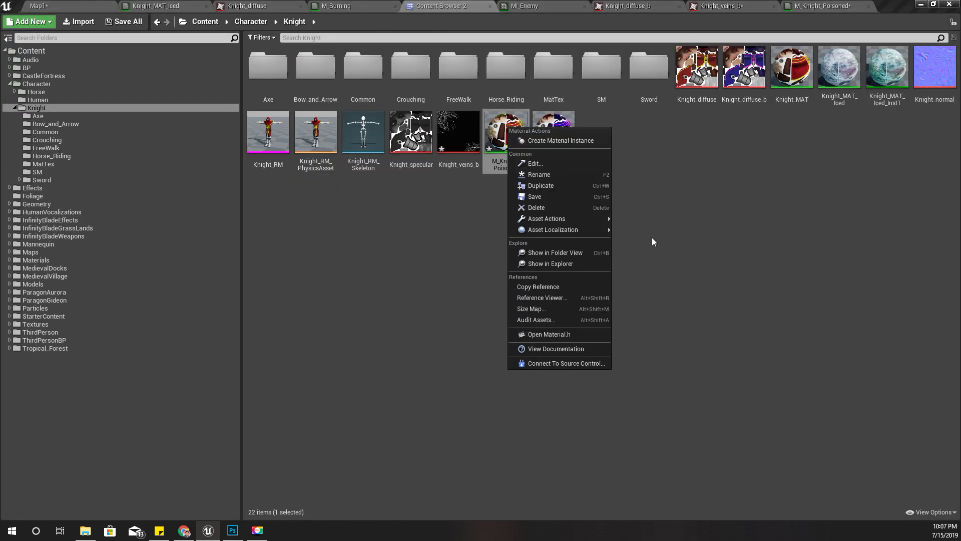
click(548, 141)
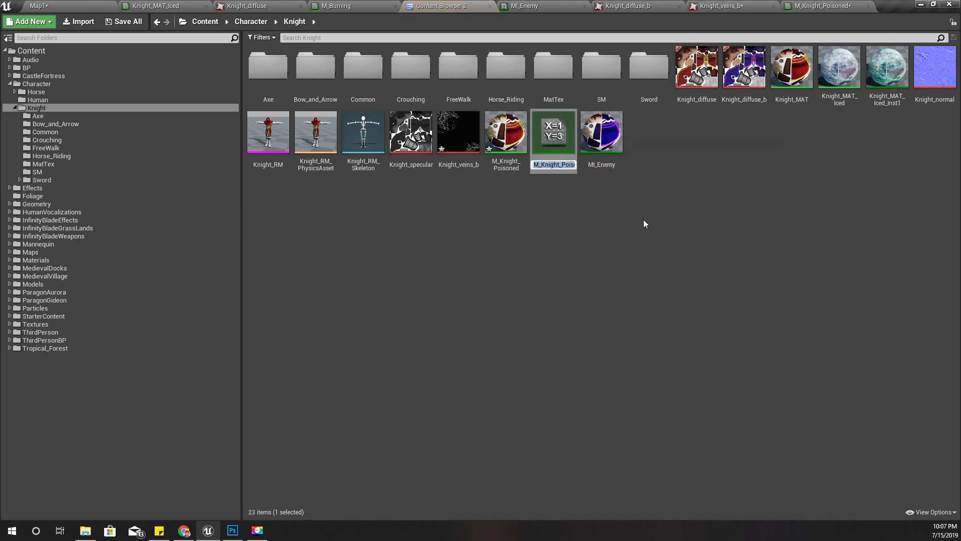
key(Return)
Open the new material instance, override its Emissive Color parameter, and open that colour for editing
double_click(555, 129)
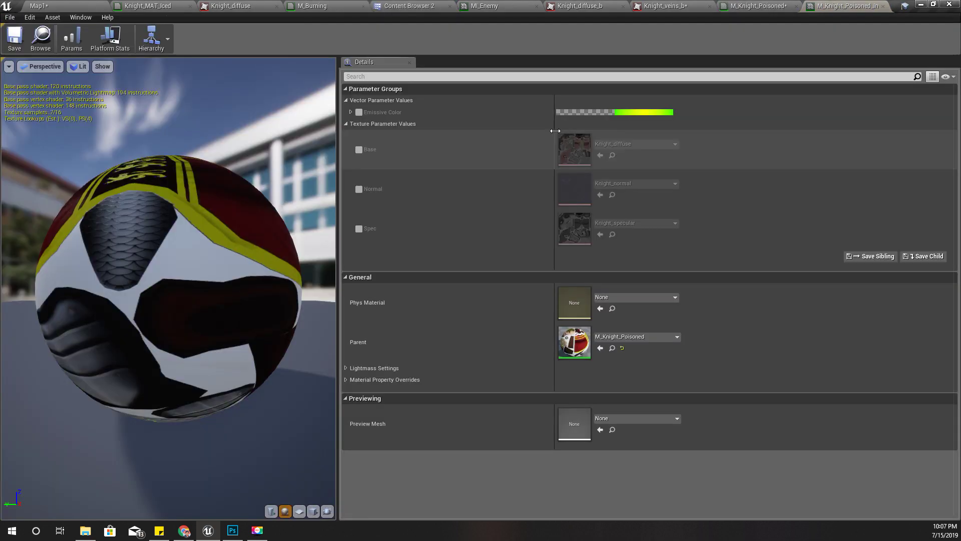
drag(201, 204, 201, 290)
scroll(201, 204, down, 6)
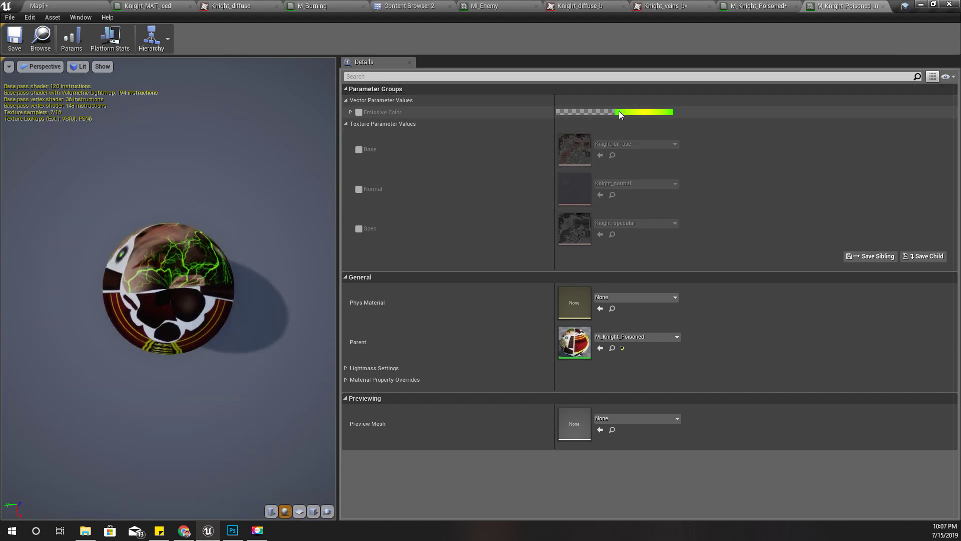
click(359, 112)
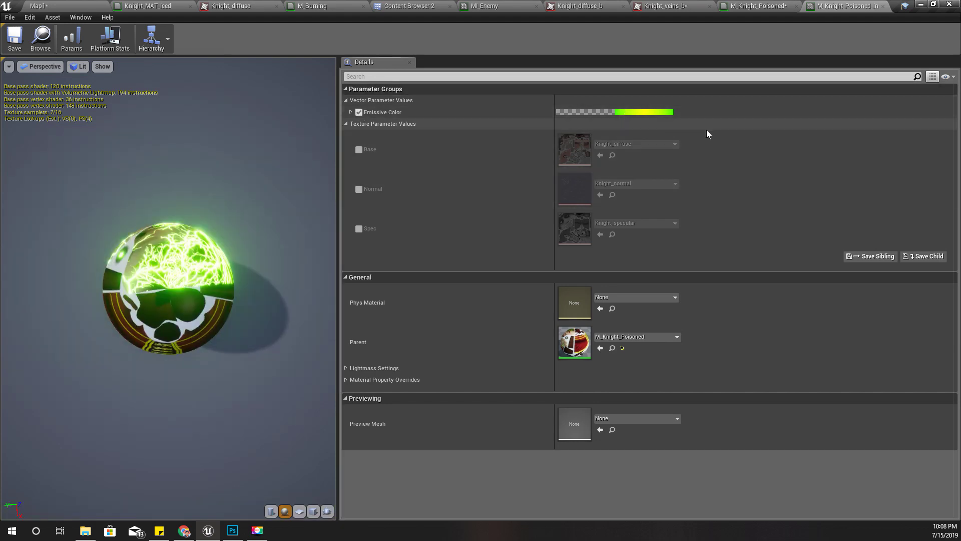
click(634, 113)
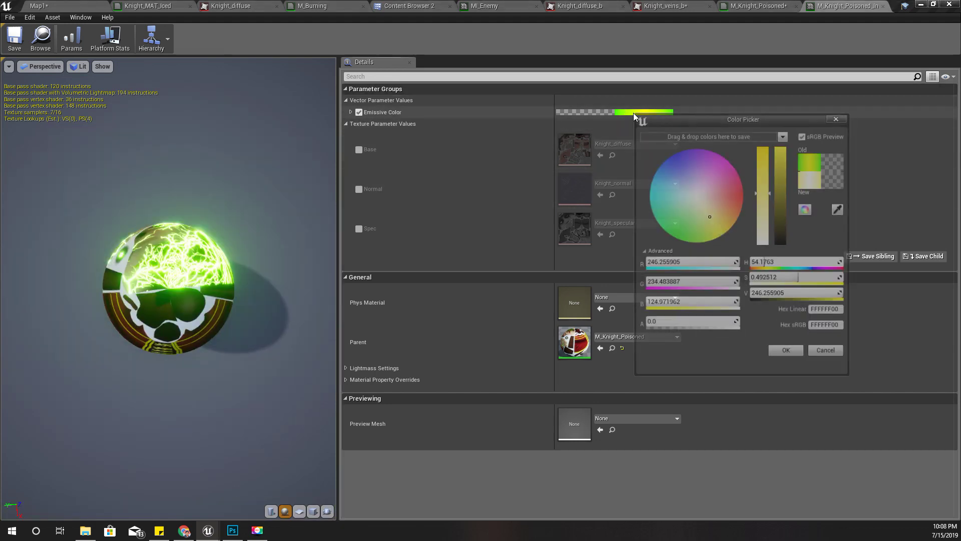
Try the Emissive Color with brightness value 0, followed by value 1
click(812, 300)
text(0)
key(Return)
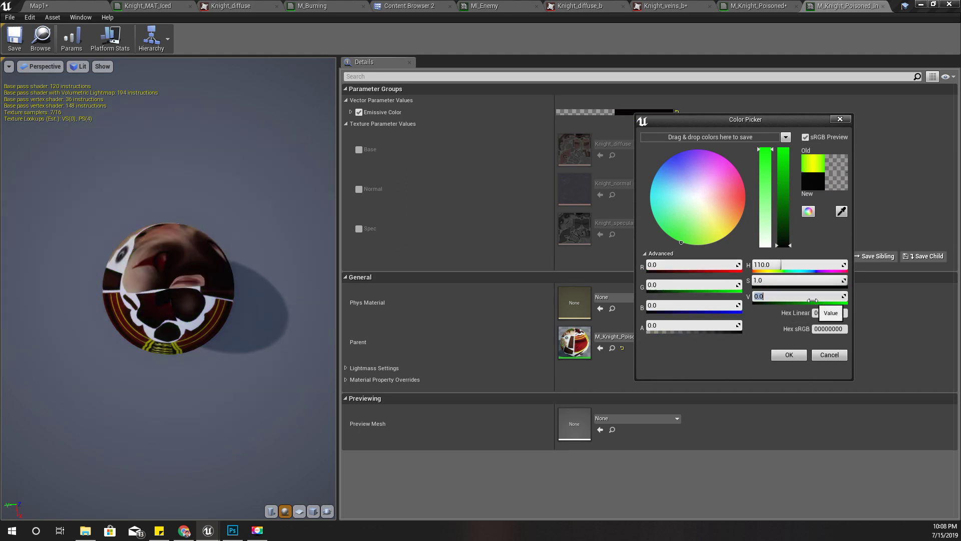
text(1)
key(Return)
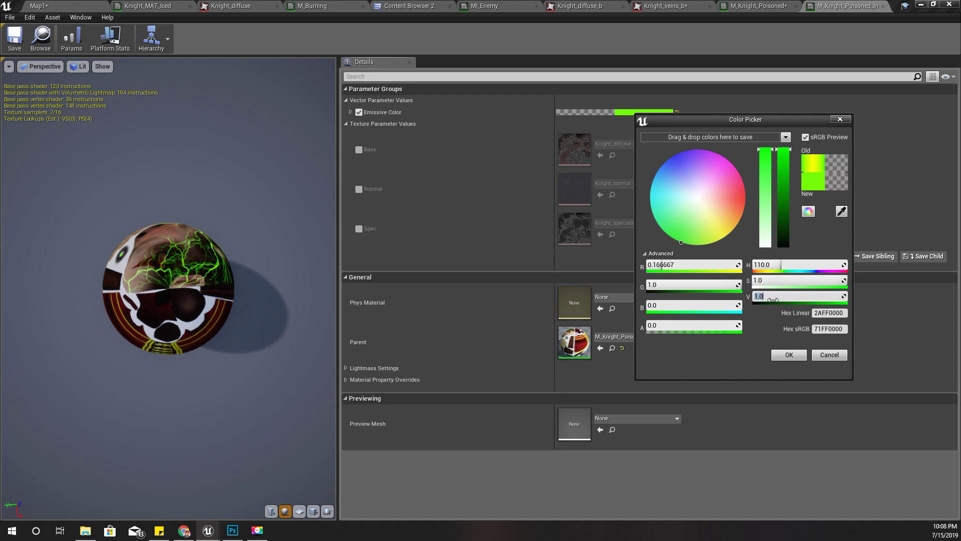
Set the Emissive Color's brightness value to 500 and inspect the glow on the preview sphere
text(50)
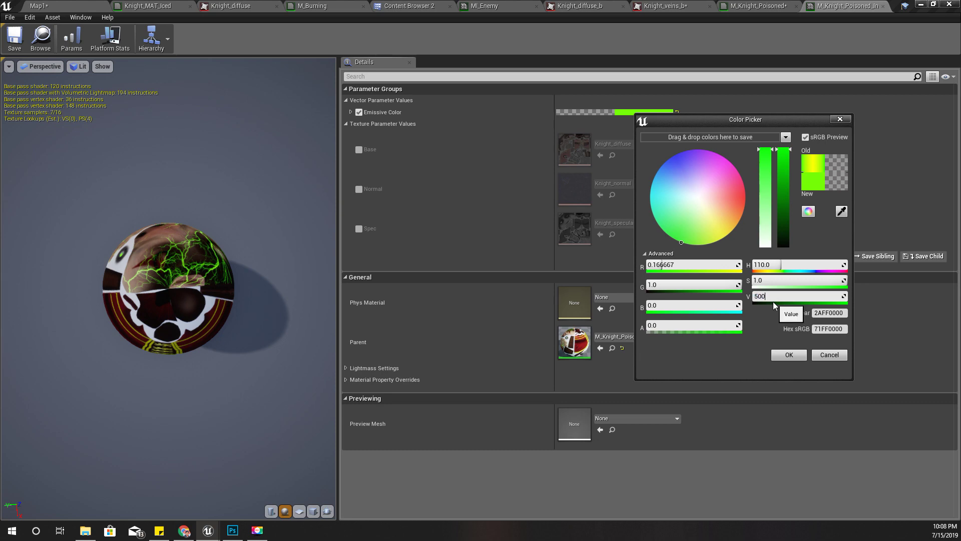
text(0)
key(Return)
drag(170, 288, 2, 111)
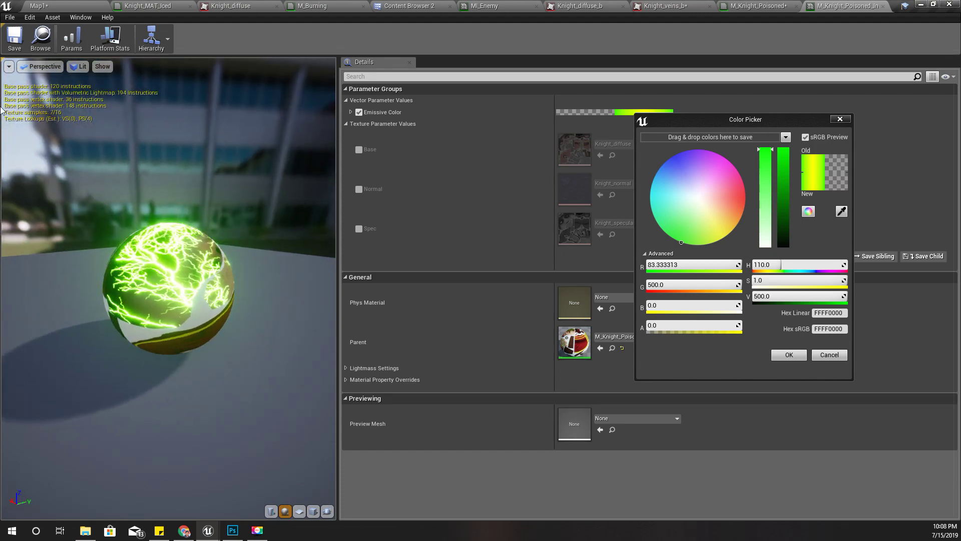
Accept the emissive colour and assign M_Knight_Poisoned_Inst to Element 0 of the Idle_stand knight in Map1
click(62, 5)
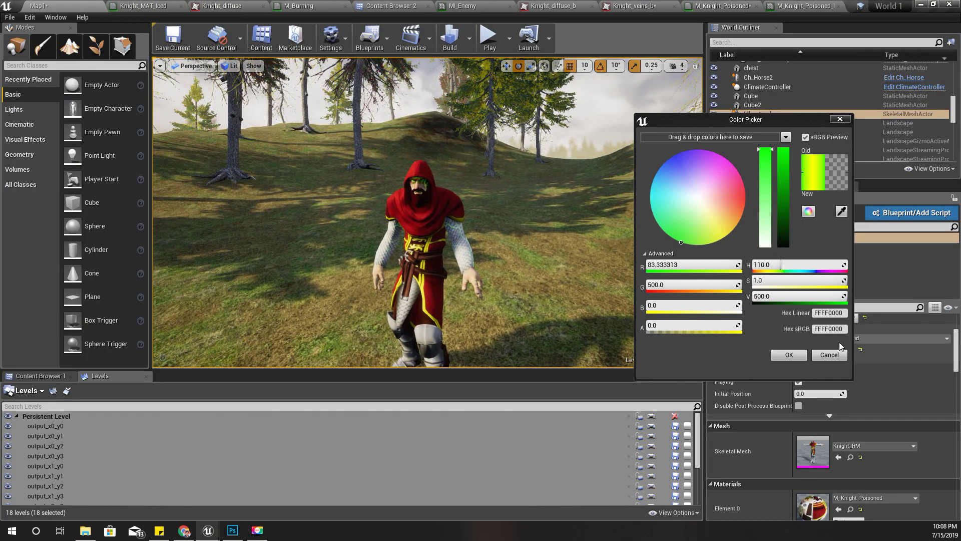
click(789, 354)
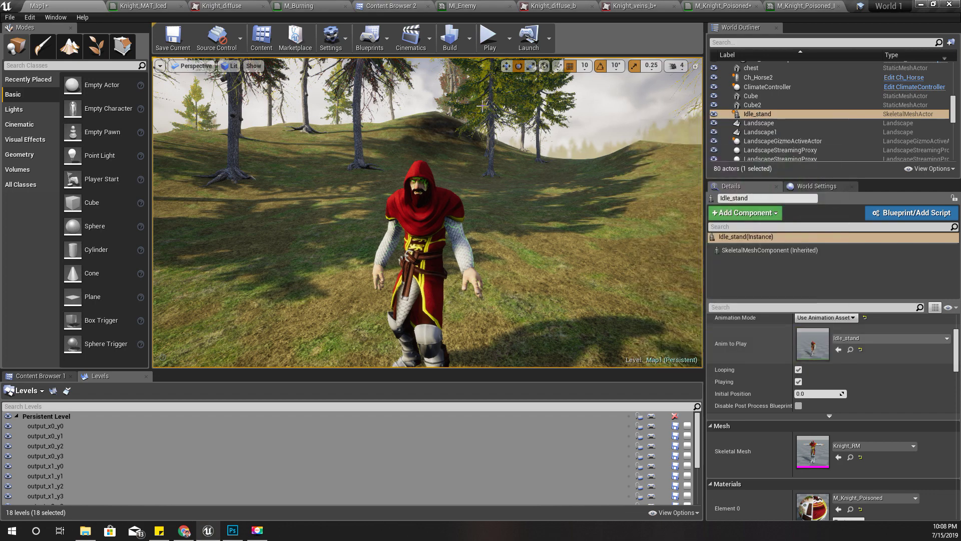
click(393, 6)
drag(551, 120, 811, 504)
Examine the glowing veins on the knight in the level from several distances and angles
key(s)
right_drag(428, 213, 373, 199)
key(w)
key(w)
key(d)
right_drag(406, 228, 583, 286)
key(a)
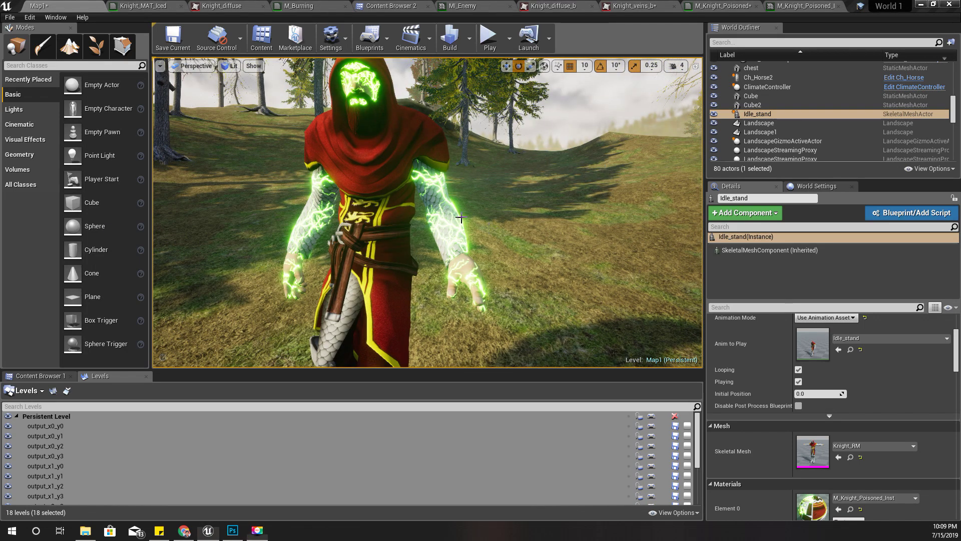
right_drag(439, 213, 492, 228)
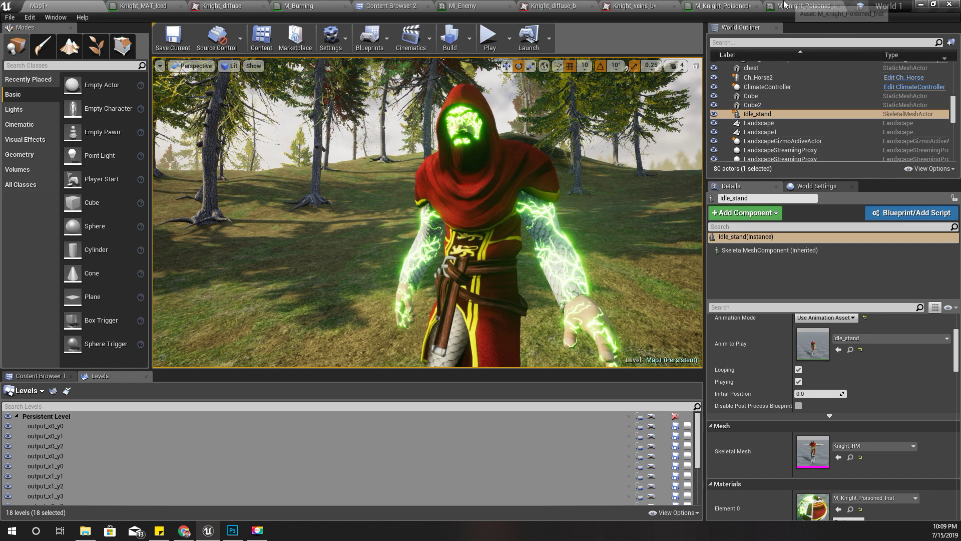
Add the T_Fire_Lava_2 texture from the Env_Fire_Terrain2 Textures folder as a texture sample in the M_Knight_Poisoned graph
click(805, 5)
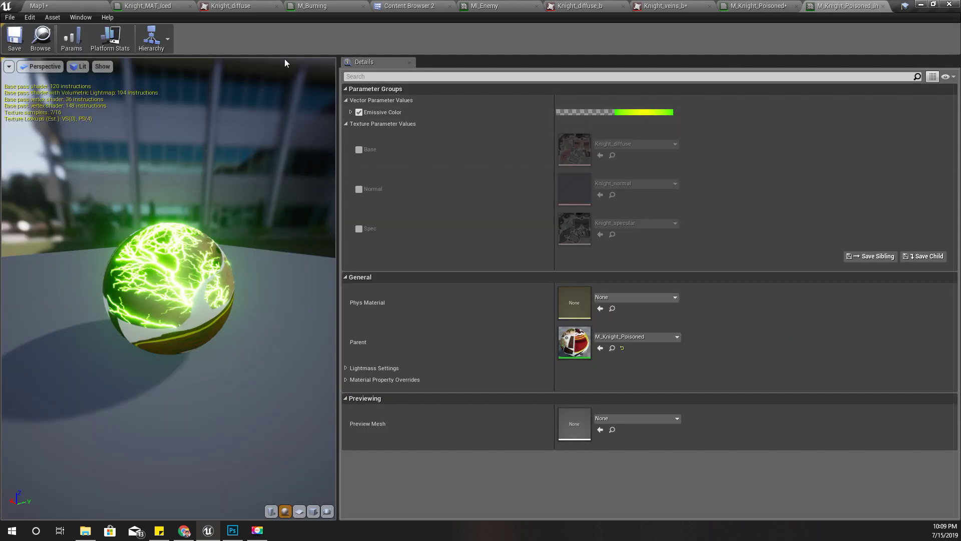
click(759, 6)
right_drag(232, 326, 291, 193)
drag(74, 184, 115, 185)
scroll(298, 235, down, 2)
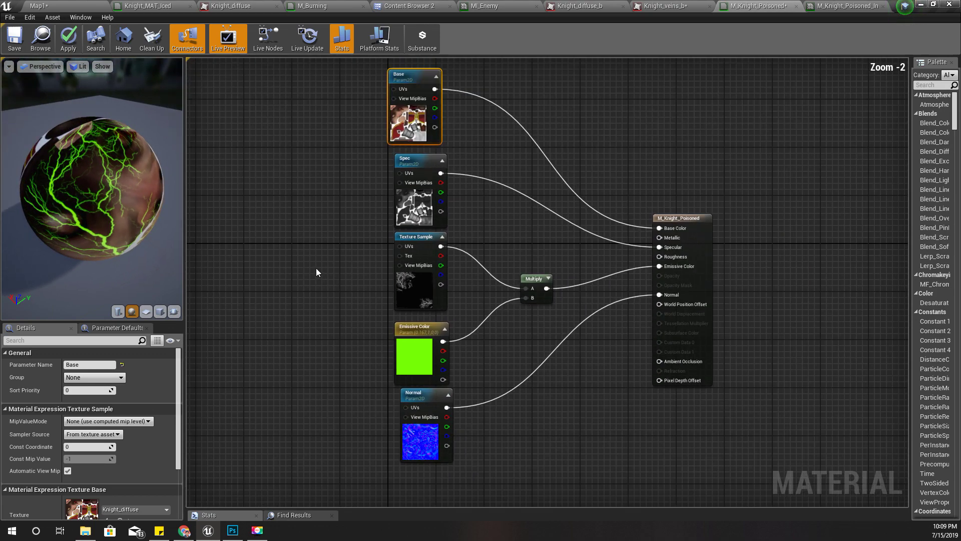
click(84, 5)
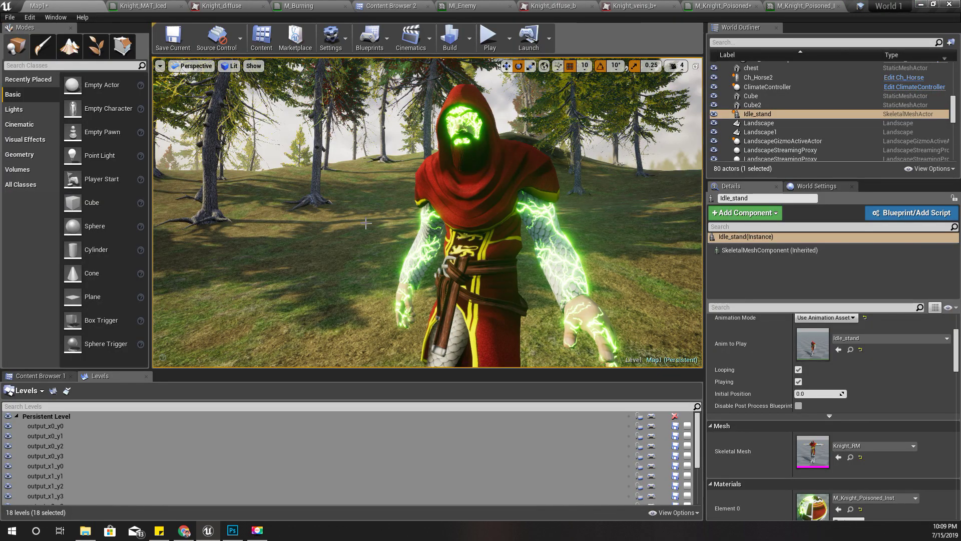
click(370, 5)
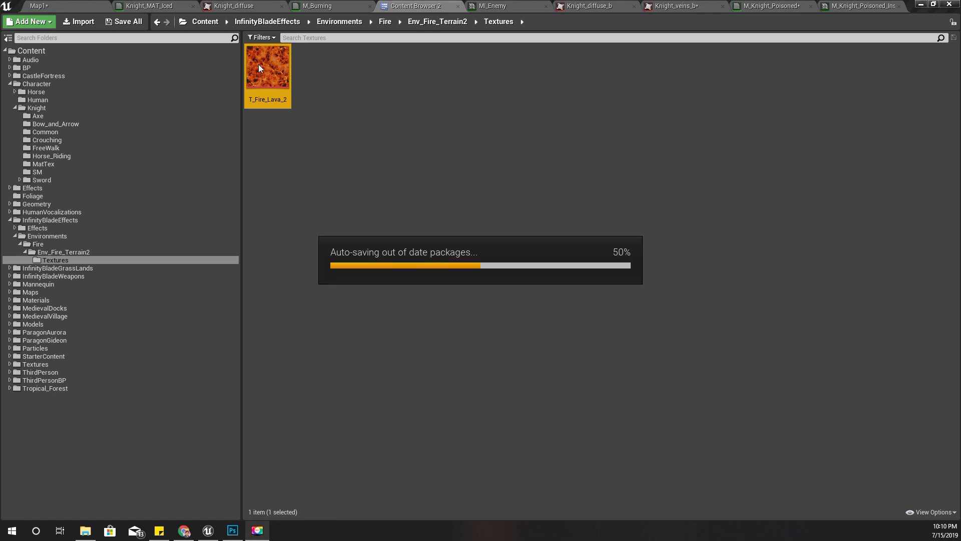
drag(258, 69, 243, 353)
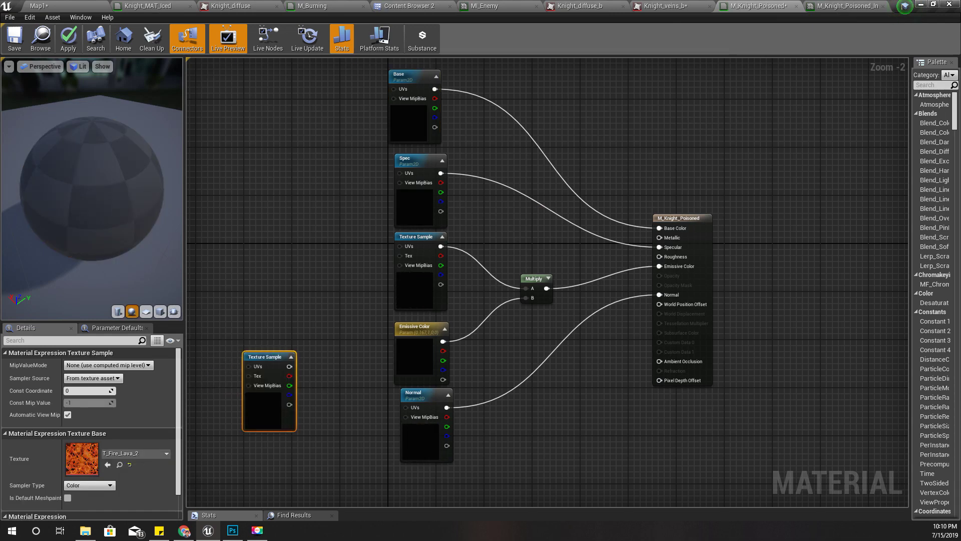
right_drag(657, 425, 629, 331)
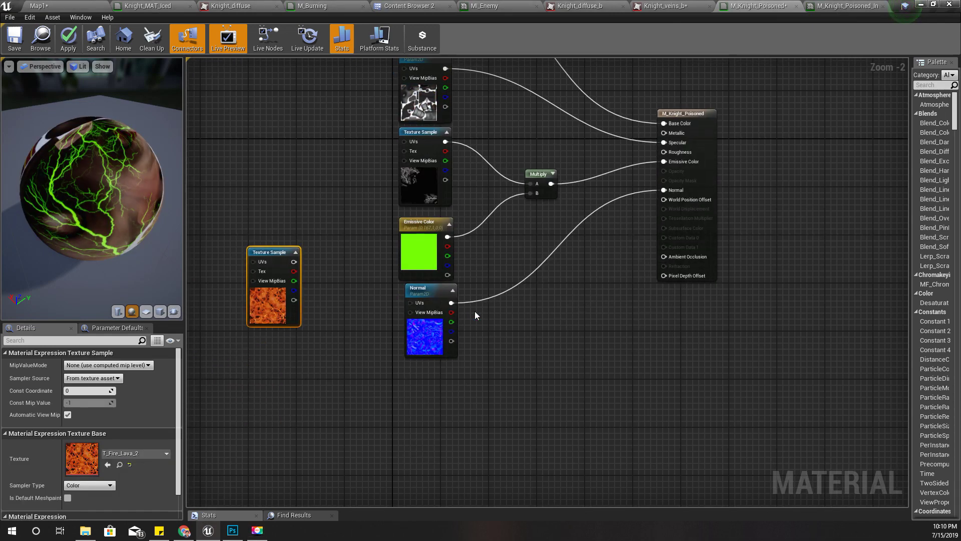
Move the Normal node down and place the lava Texture Sample beneath the Emissive Color node in the graph
drag(431, 289, 520, 403)
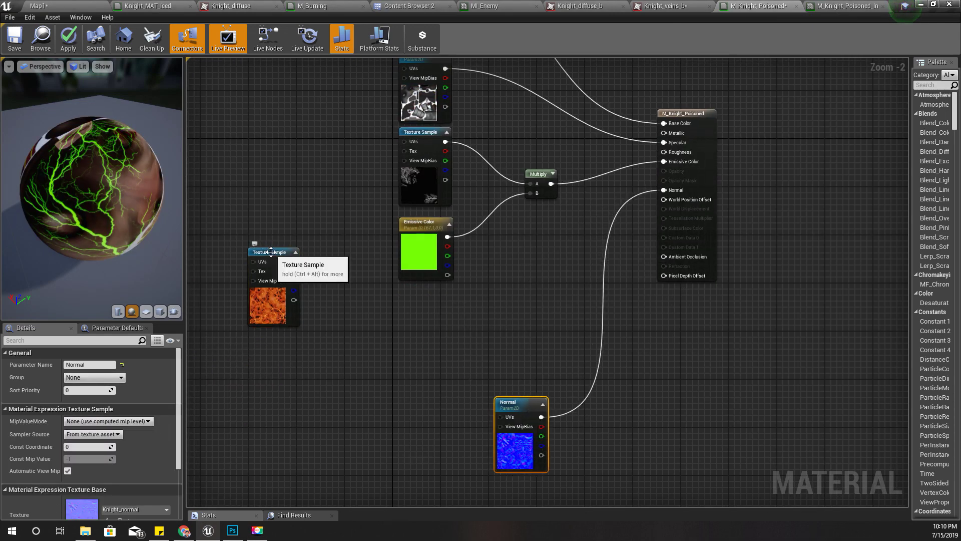
drag(254, 257, 399, 316)
right_drag(553, 197, 492, 227)
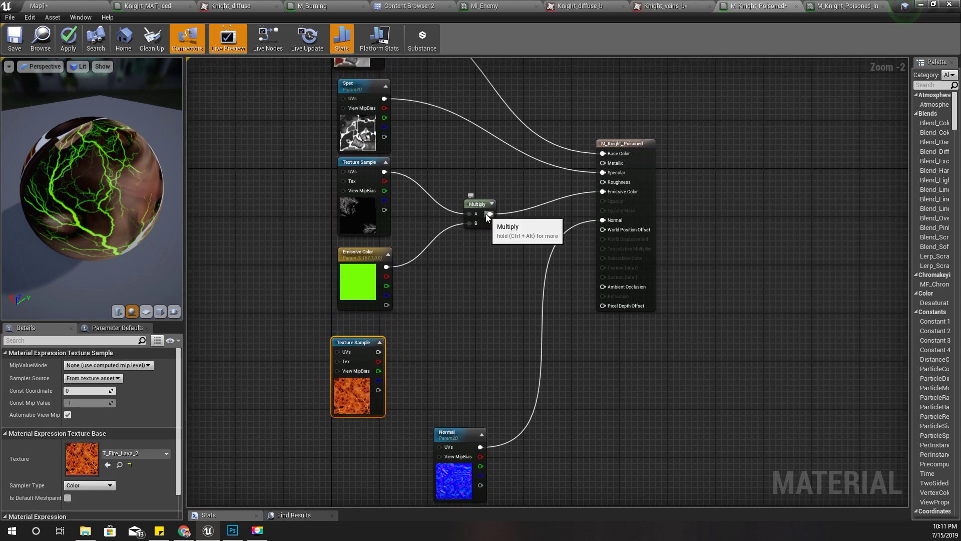
Multiply the existing Multiply output by the lava texture's red channel and feed the result into Emissive Color
drag(490, 213, 538, 230)
text(*)
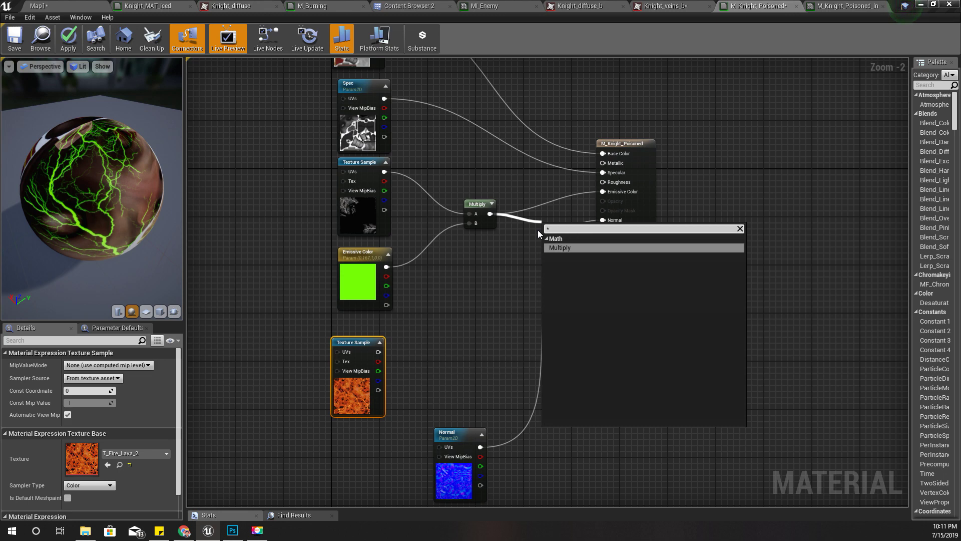
key(Return)
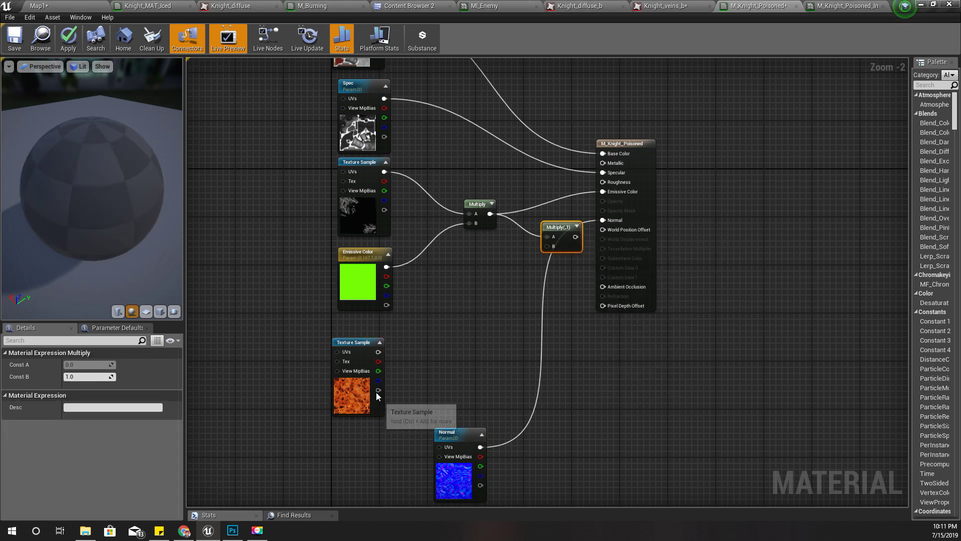
drag(378, 361, 552, 248)
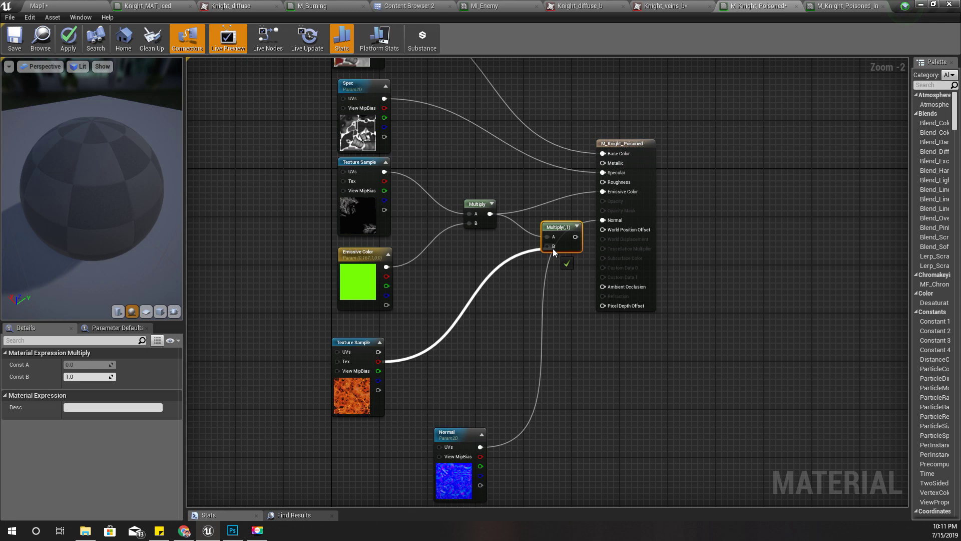
drag(552, 249, 553, 248)
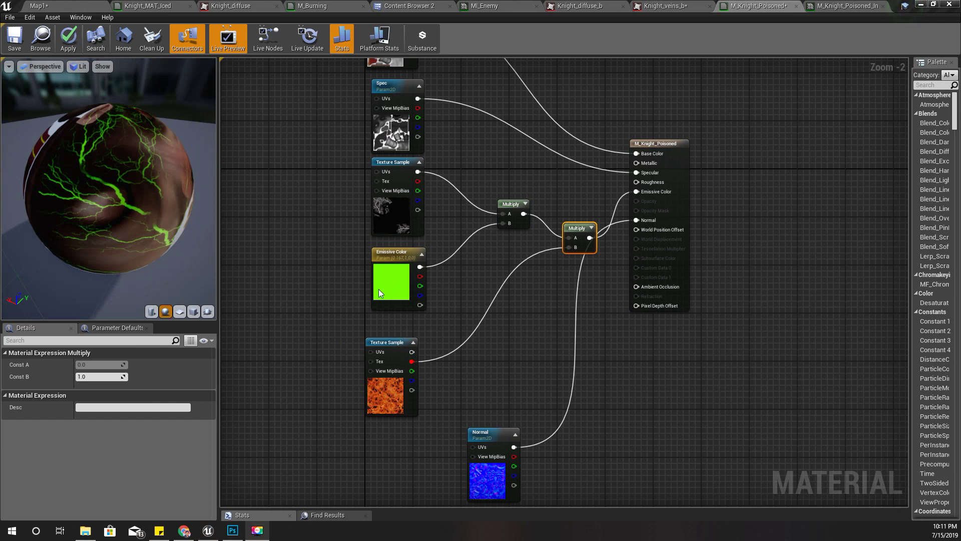
Add a TextureCoordinate node beside the lava Texture Sample
right_drag(379, 290, 412, 304)
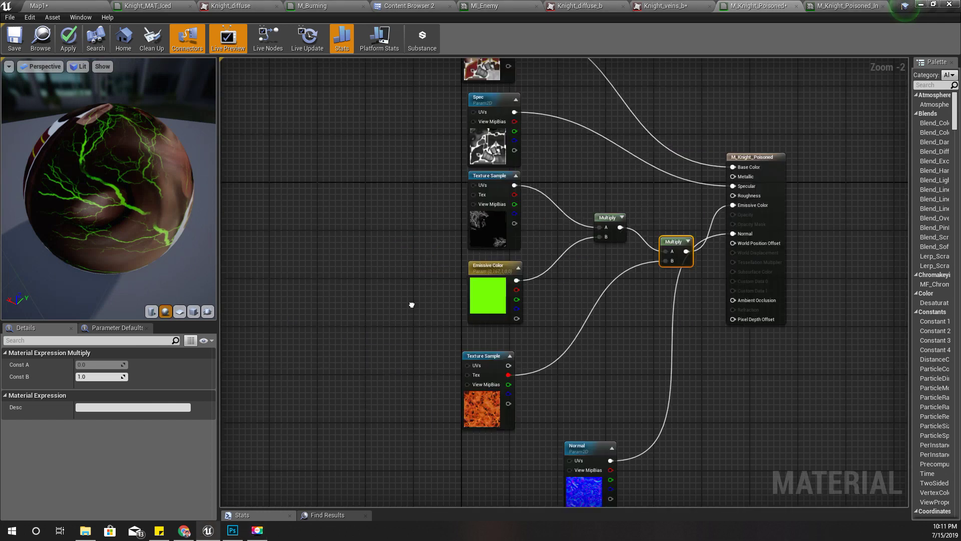
click(474, 366)
drag(474, 369, 350, 361)
click(297, 366)
right_click(302, 366)
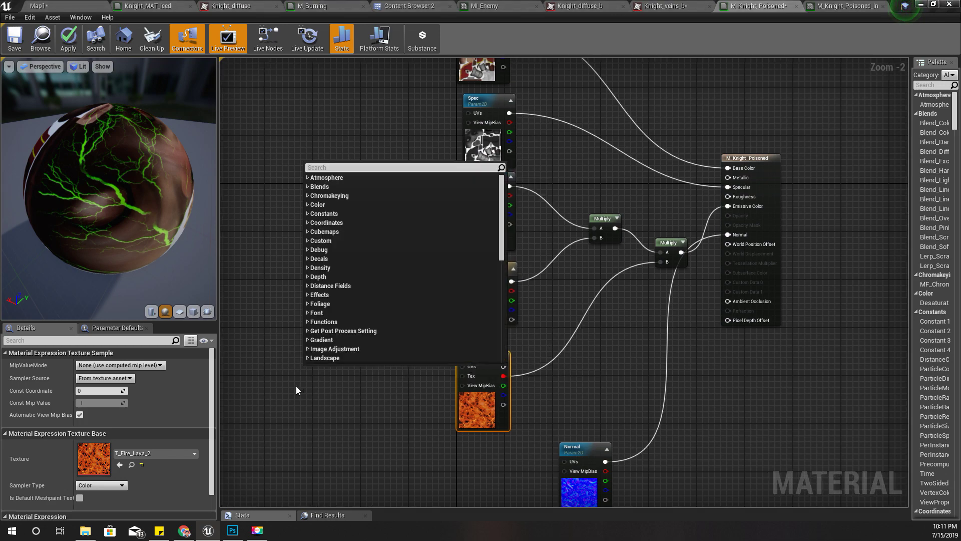
text(texture co)
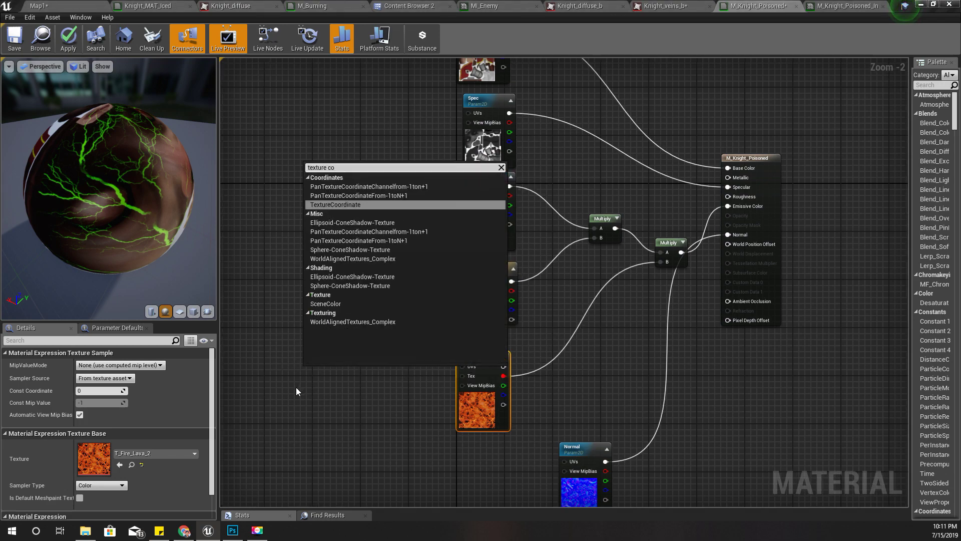
key(Return)
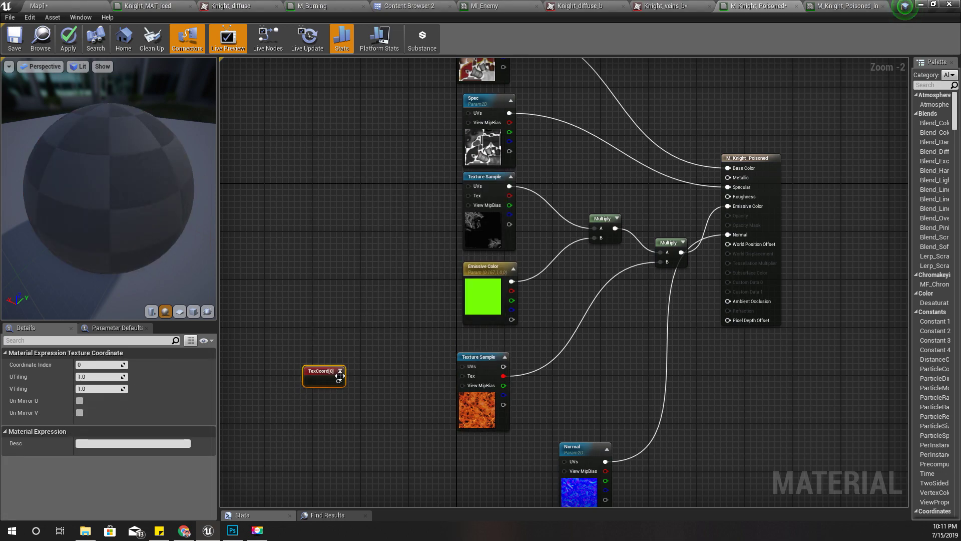
Add a Panner fed by the texture coordinate and connect its output to the lava Texture Sample's UVs
drag(340, 379, 385, 406)
text(panne)
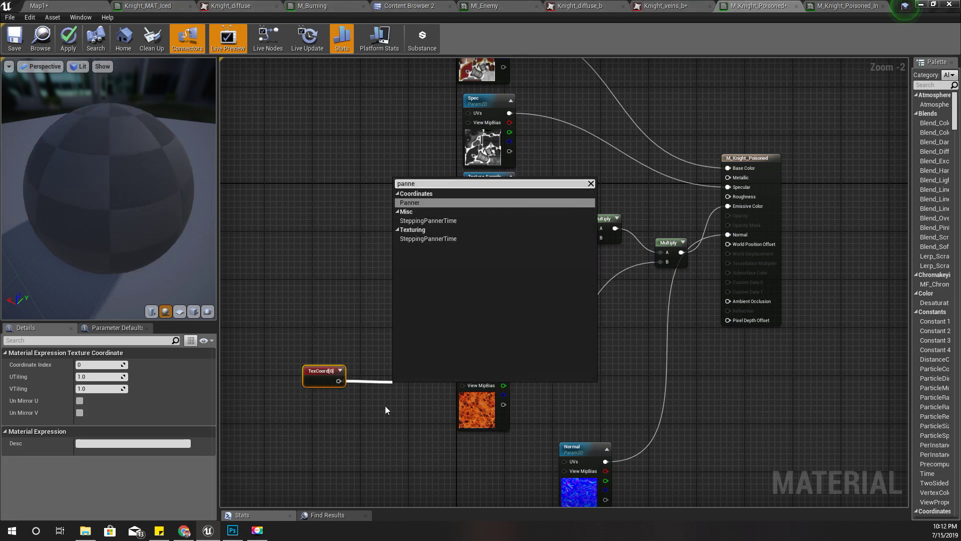
key(Return)
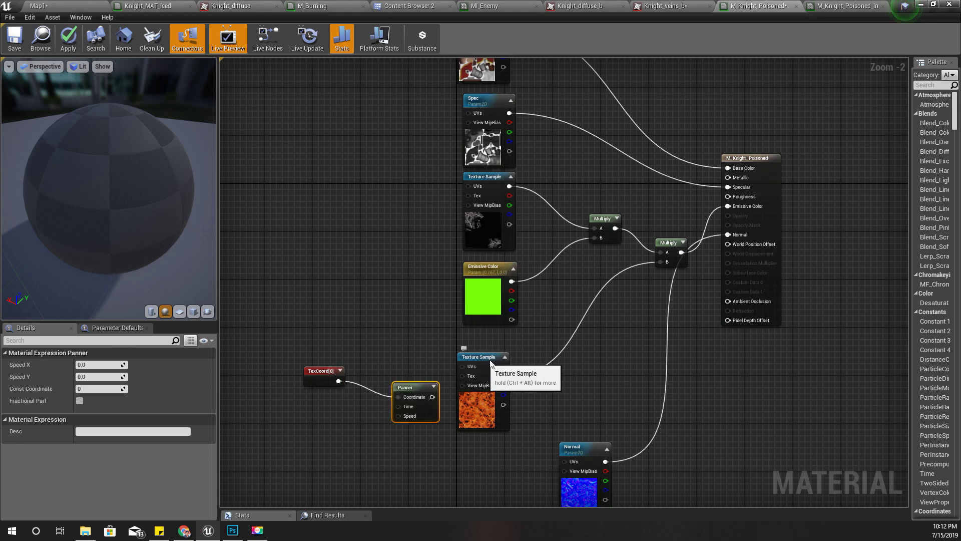
drag(506, 364, 541, 364)
drag(432, 397, 501, 368)
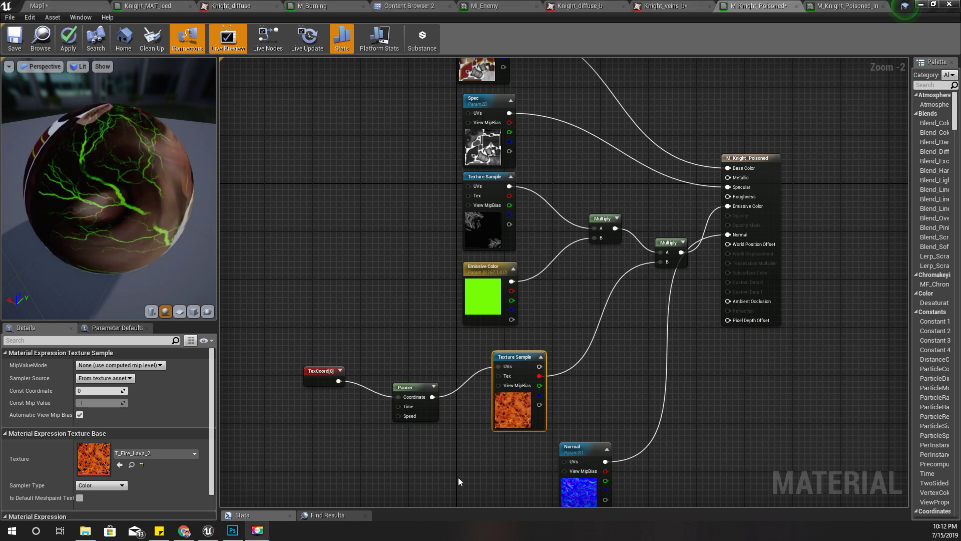
Set the Panner's Speed X to 0.1 and apply the material to check the moving veins on the knight in the level
click(415, 395)
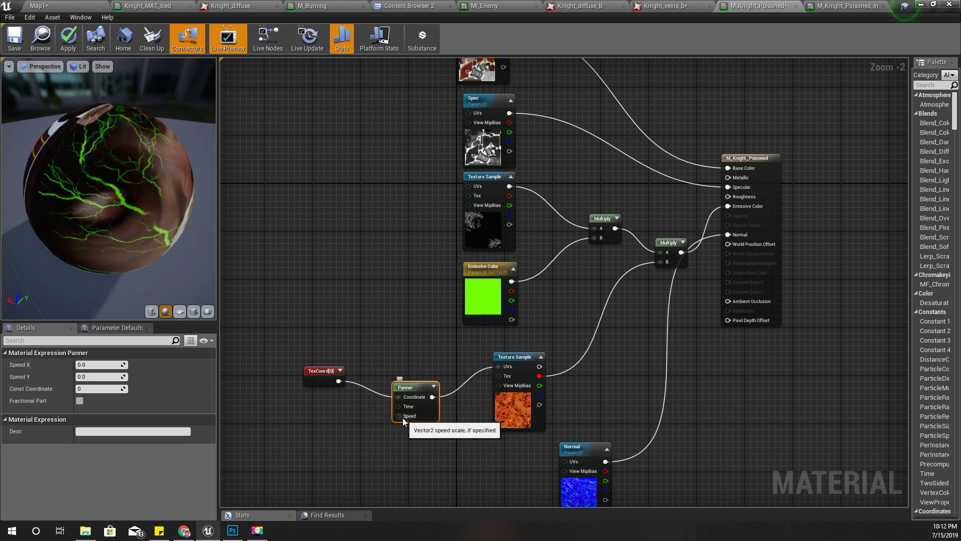
click(106, 365)
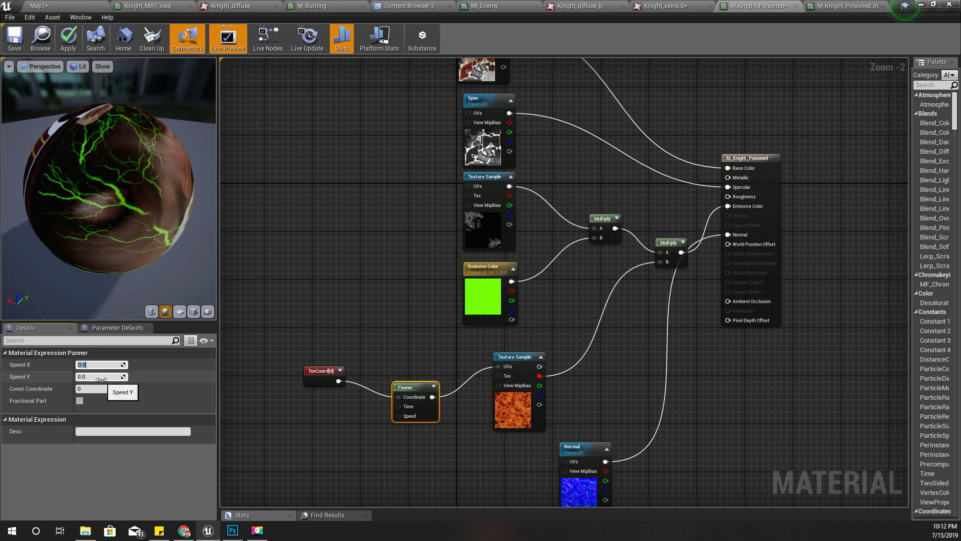
text(.1)
key(Return)
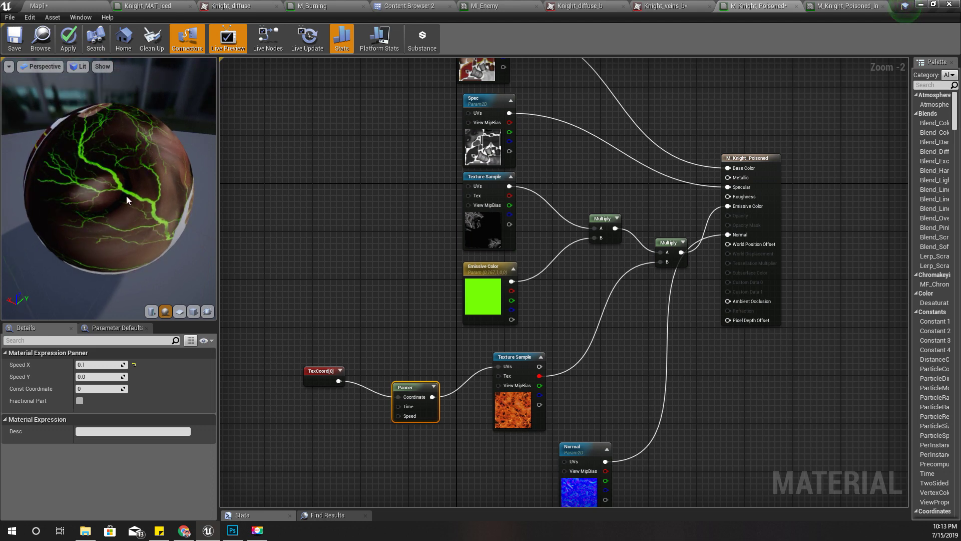
mouse_move(113, 107)
mouse_down()
mouse_move(100, 95)
mouse_move(125, 90)
mouse_move(114, 107)
mouse_up()
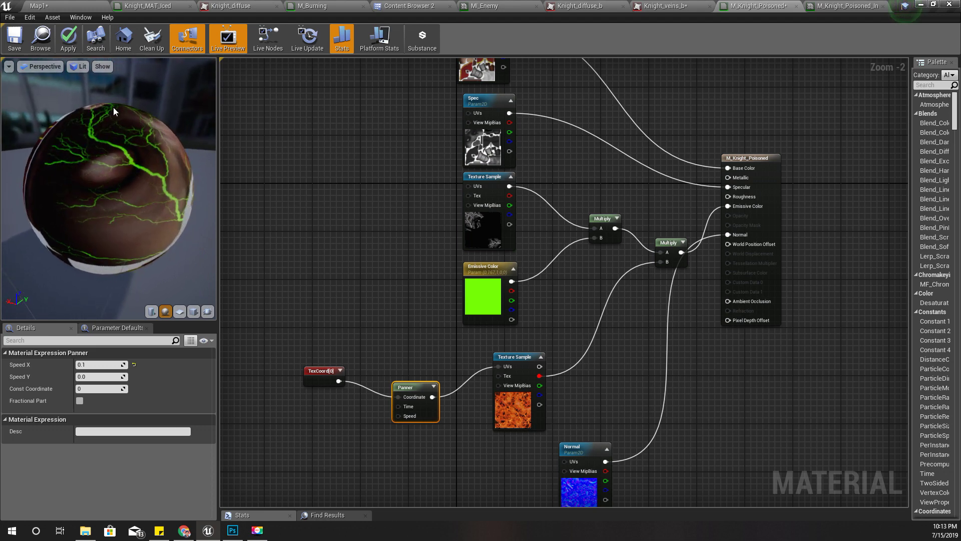
click(68, 43)
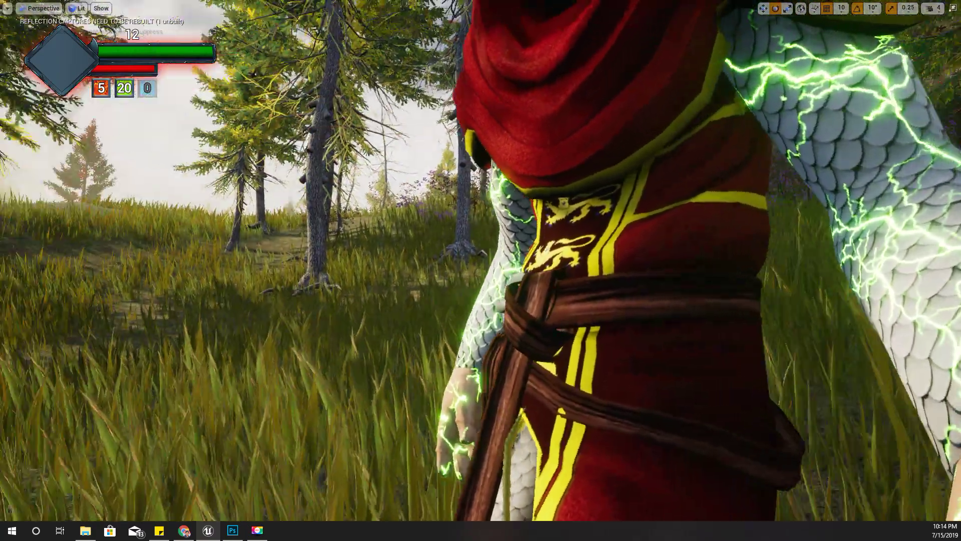
key(d)
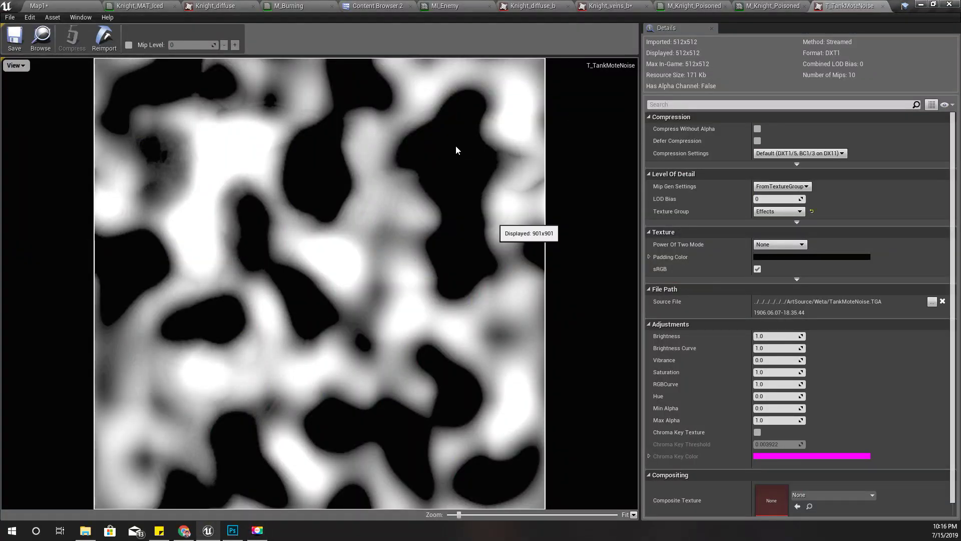
Review the T_TankMoteNoise texture sample in the M_Knight_Poisoned graph and inspect the glowing veins on the knight in Map1
click(740, 7)
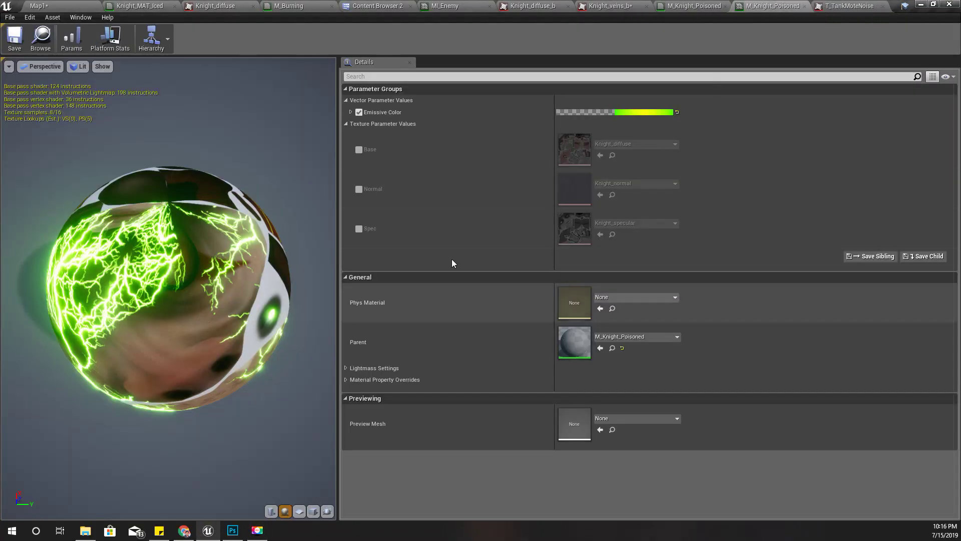
click(688, 5)
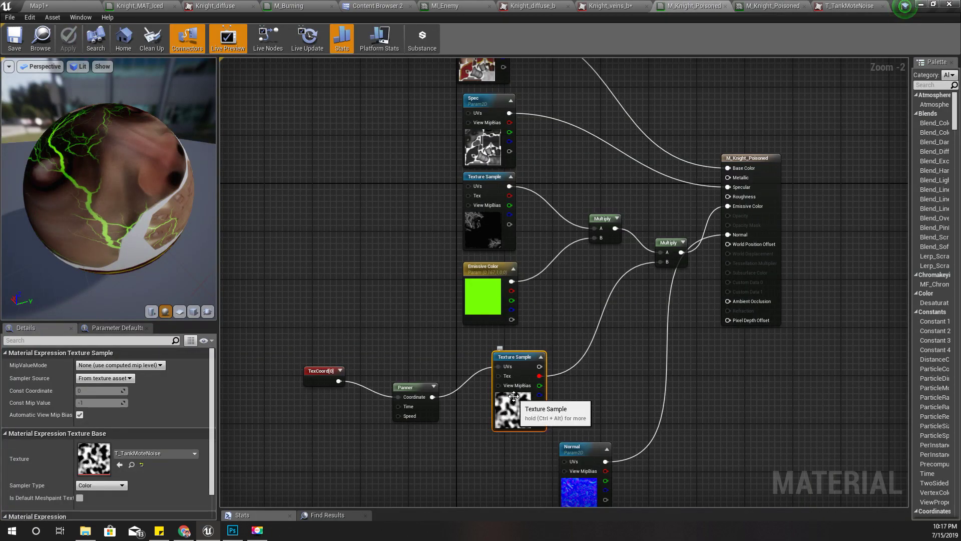
click(55, 7)
right_drag(333, 150, 300, 149)
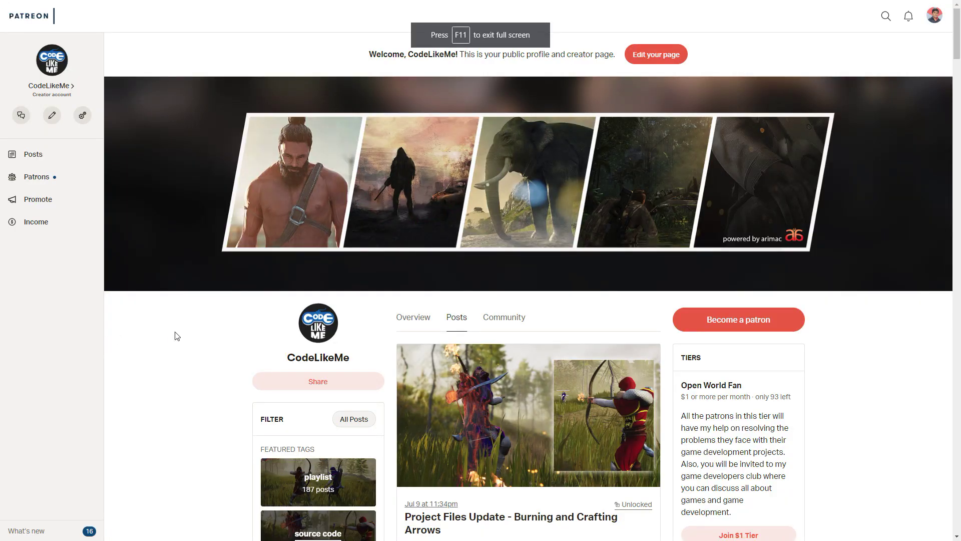
Switch to the CodeLikeMe Patreon page in the browser and look over its posts, tags and membership tiers
scroll(176, 335, down, 6)
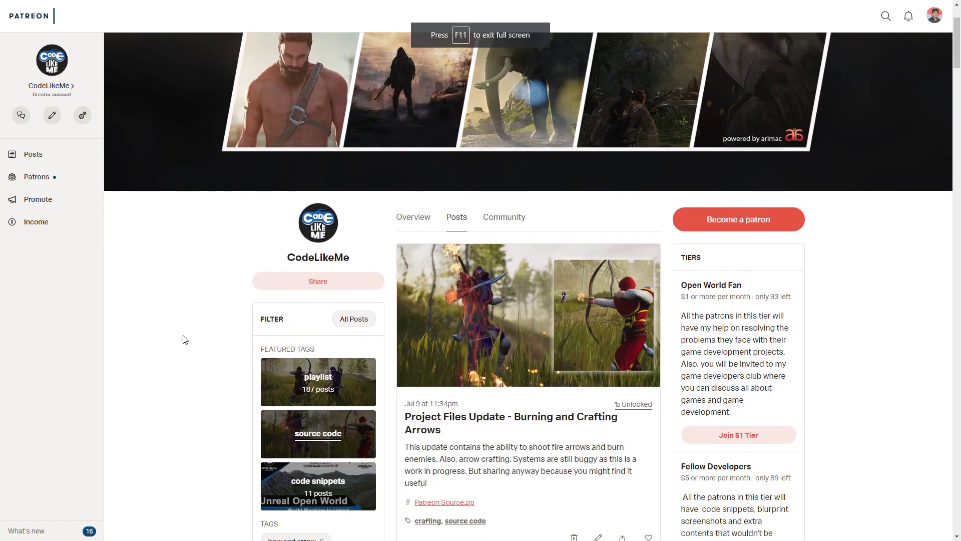
scroll(562, 354, down, 4)
scroll(896, 492, up, 2)
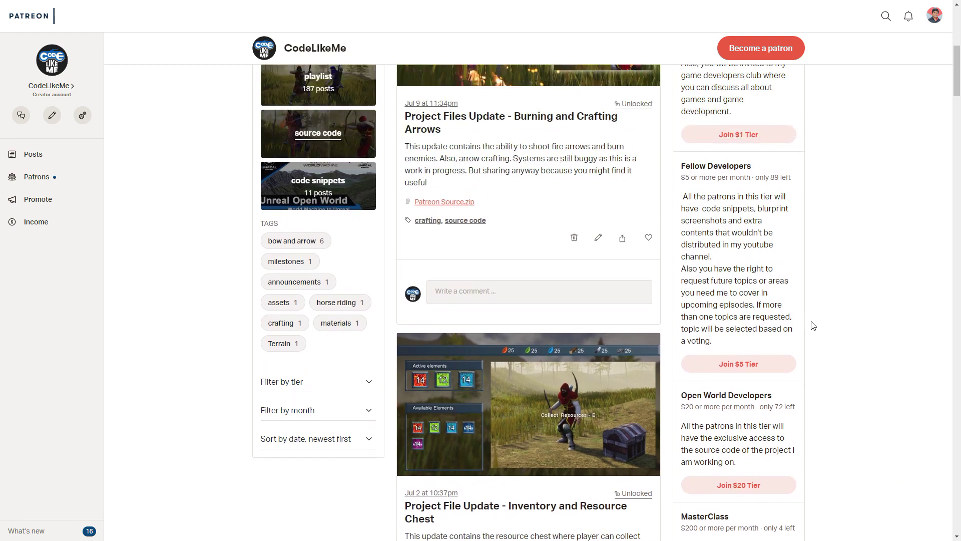
scroll(812, 326, up, 6)
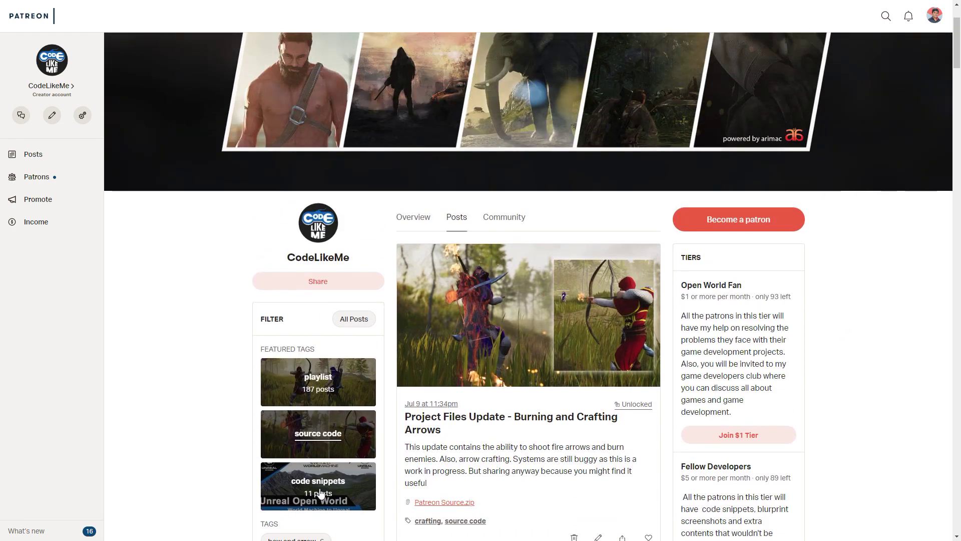
scroll(553, 411, down, 3)
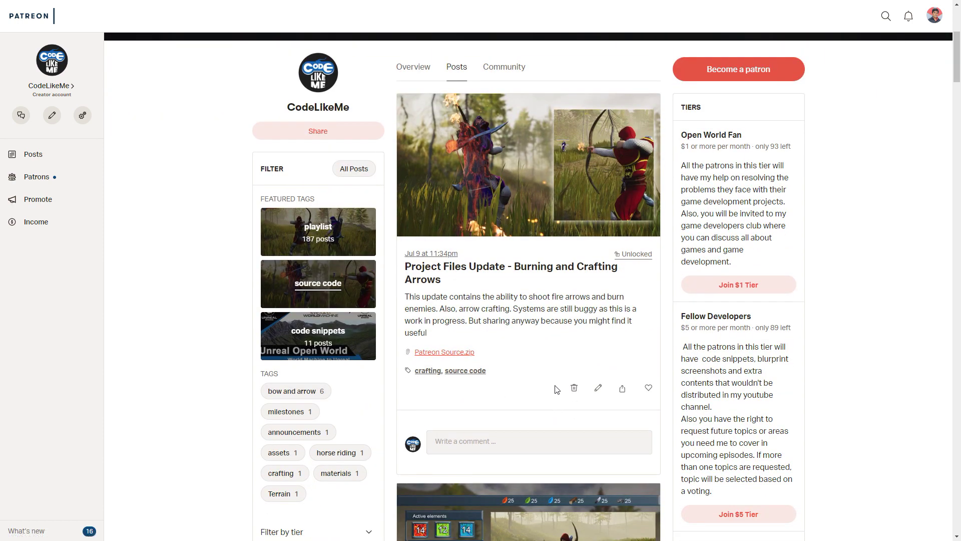